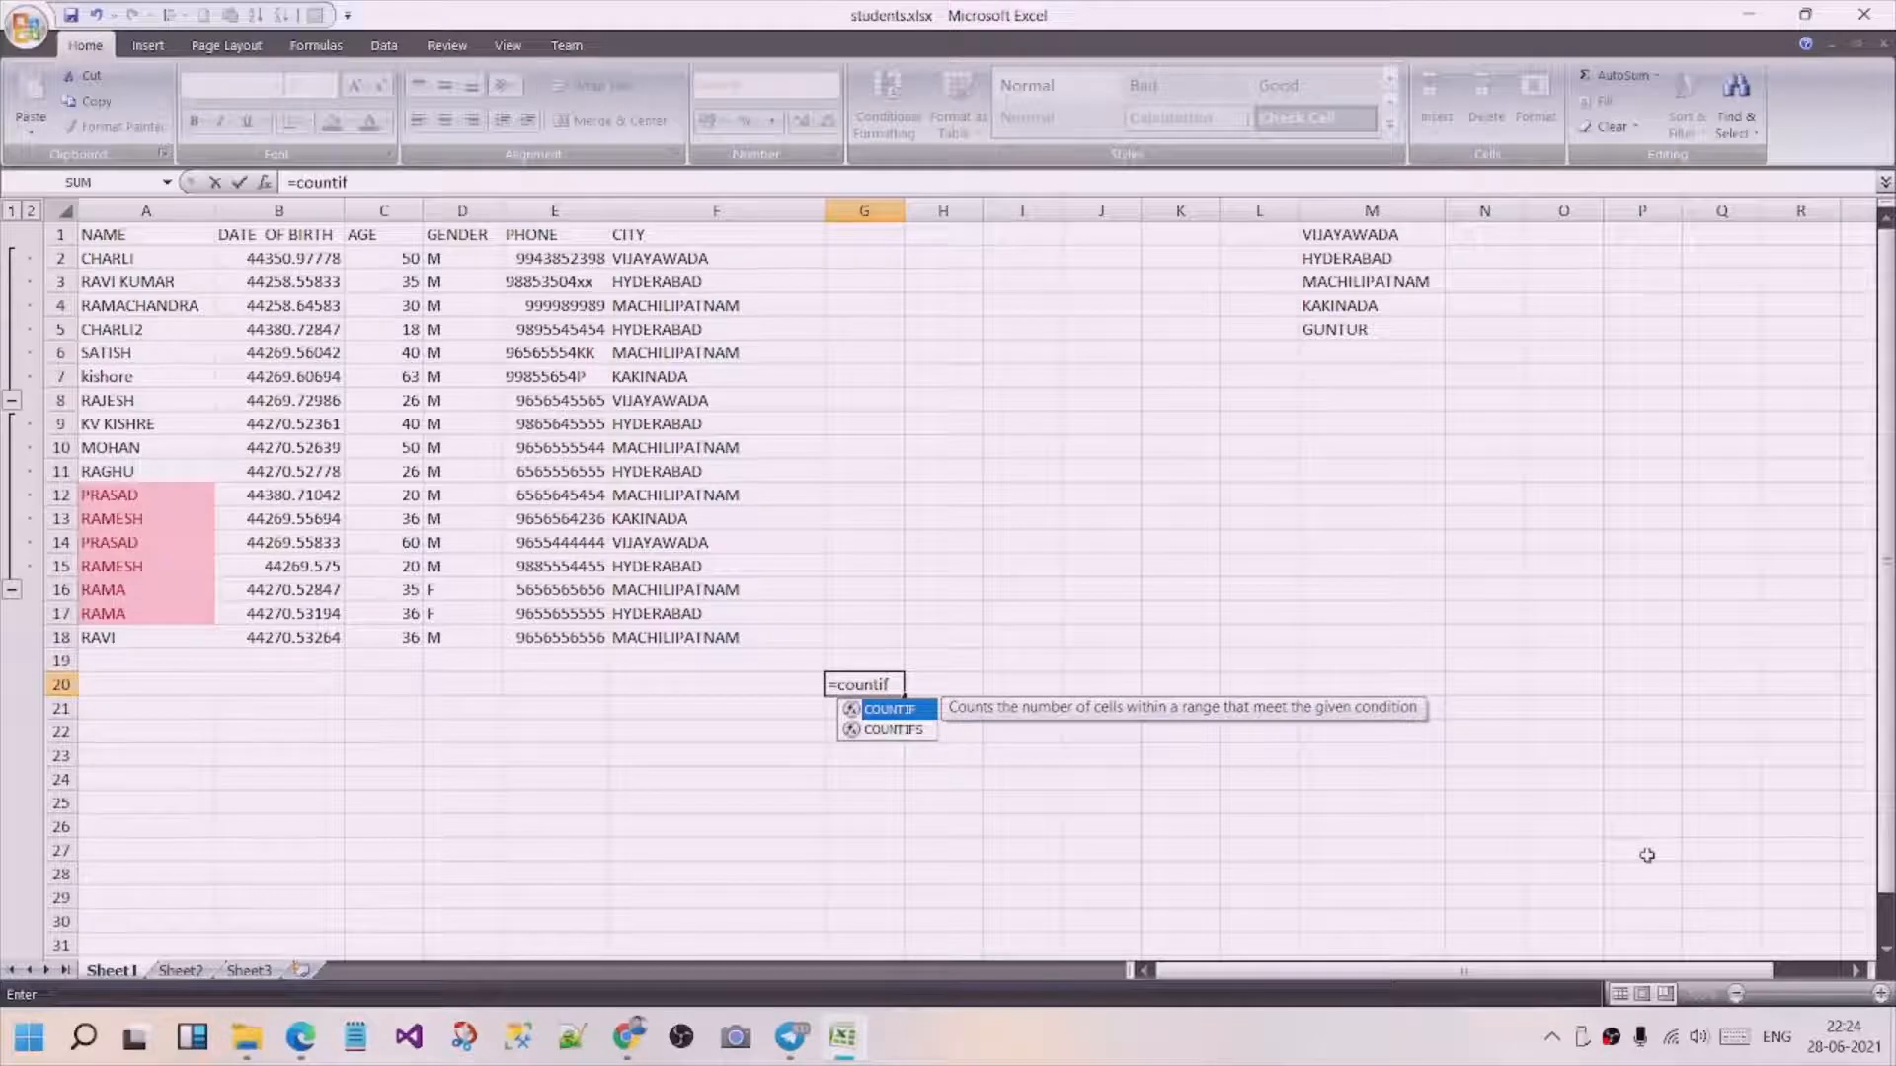
Complete the COUNTIF formula in G20 to count "vijayawada" entries in the city range F2:F18, and check that range.
text(()
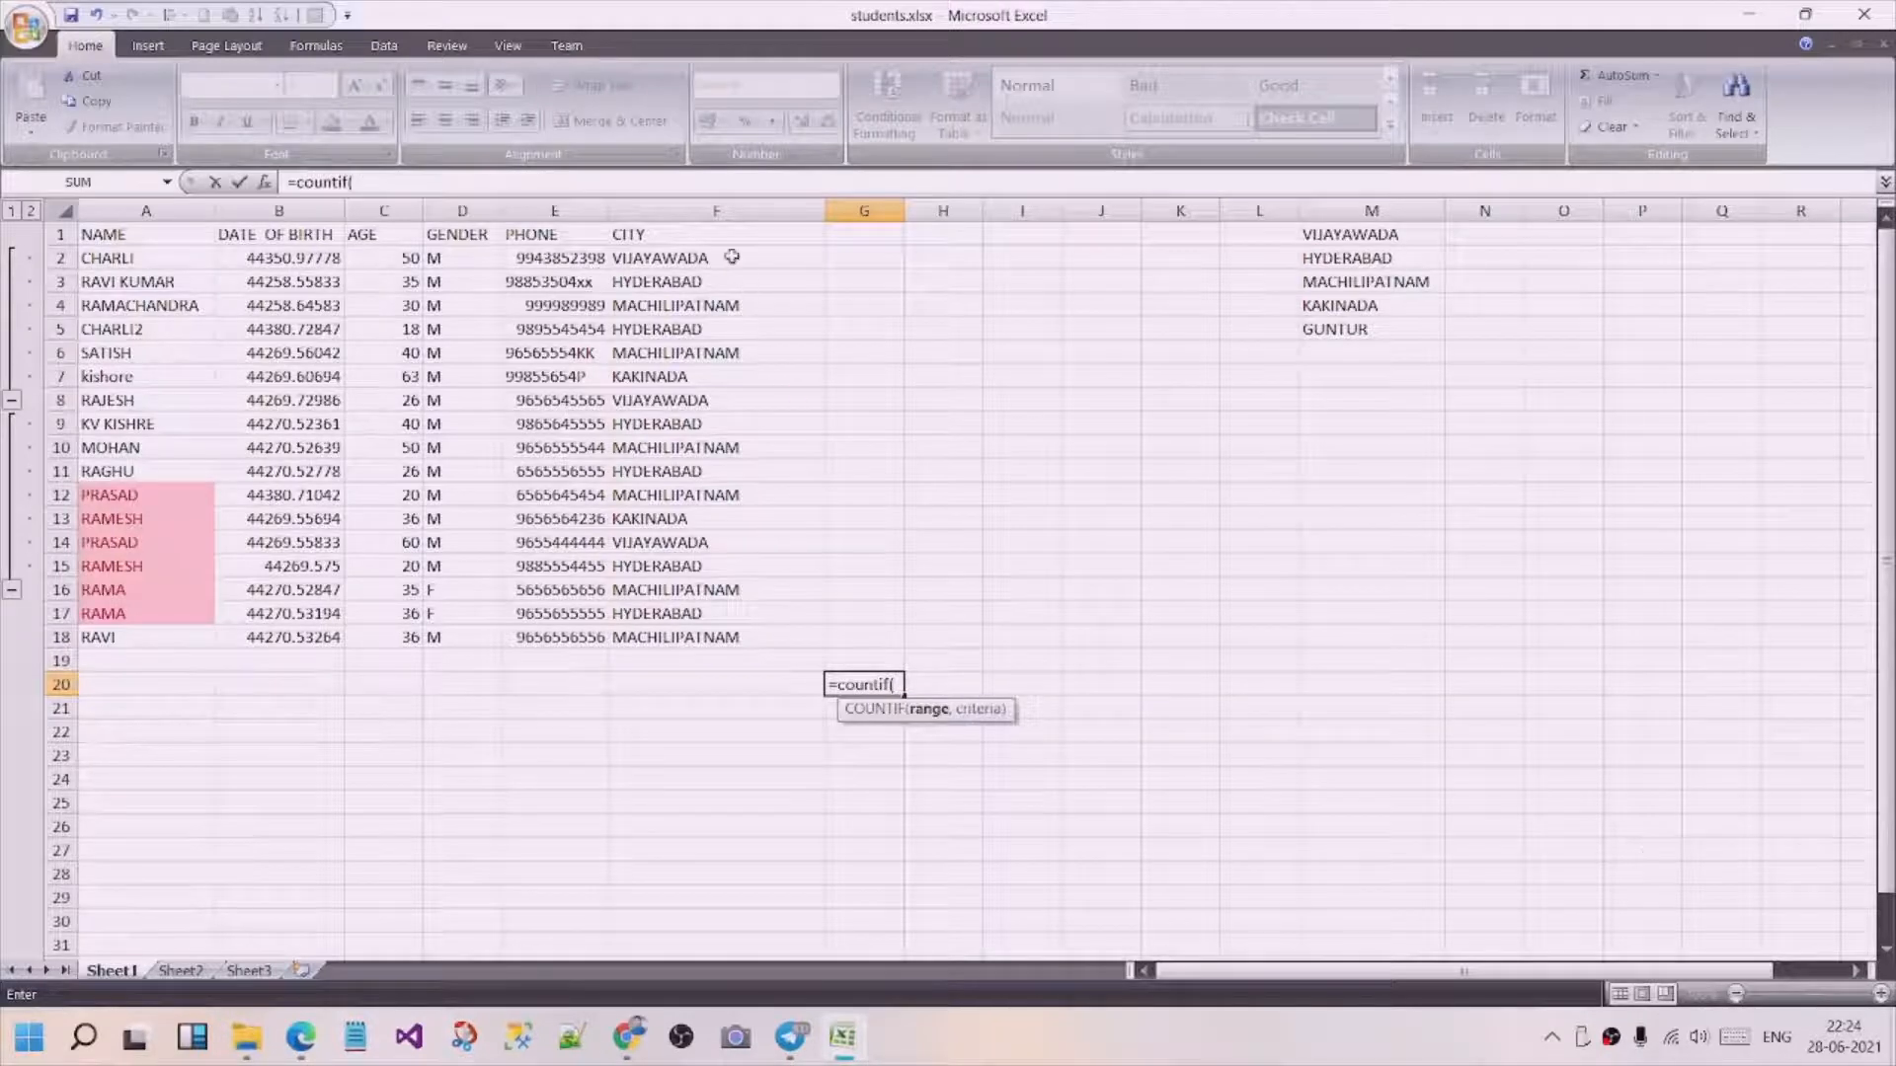
drag(730, 257, 716, 632)
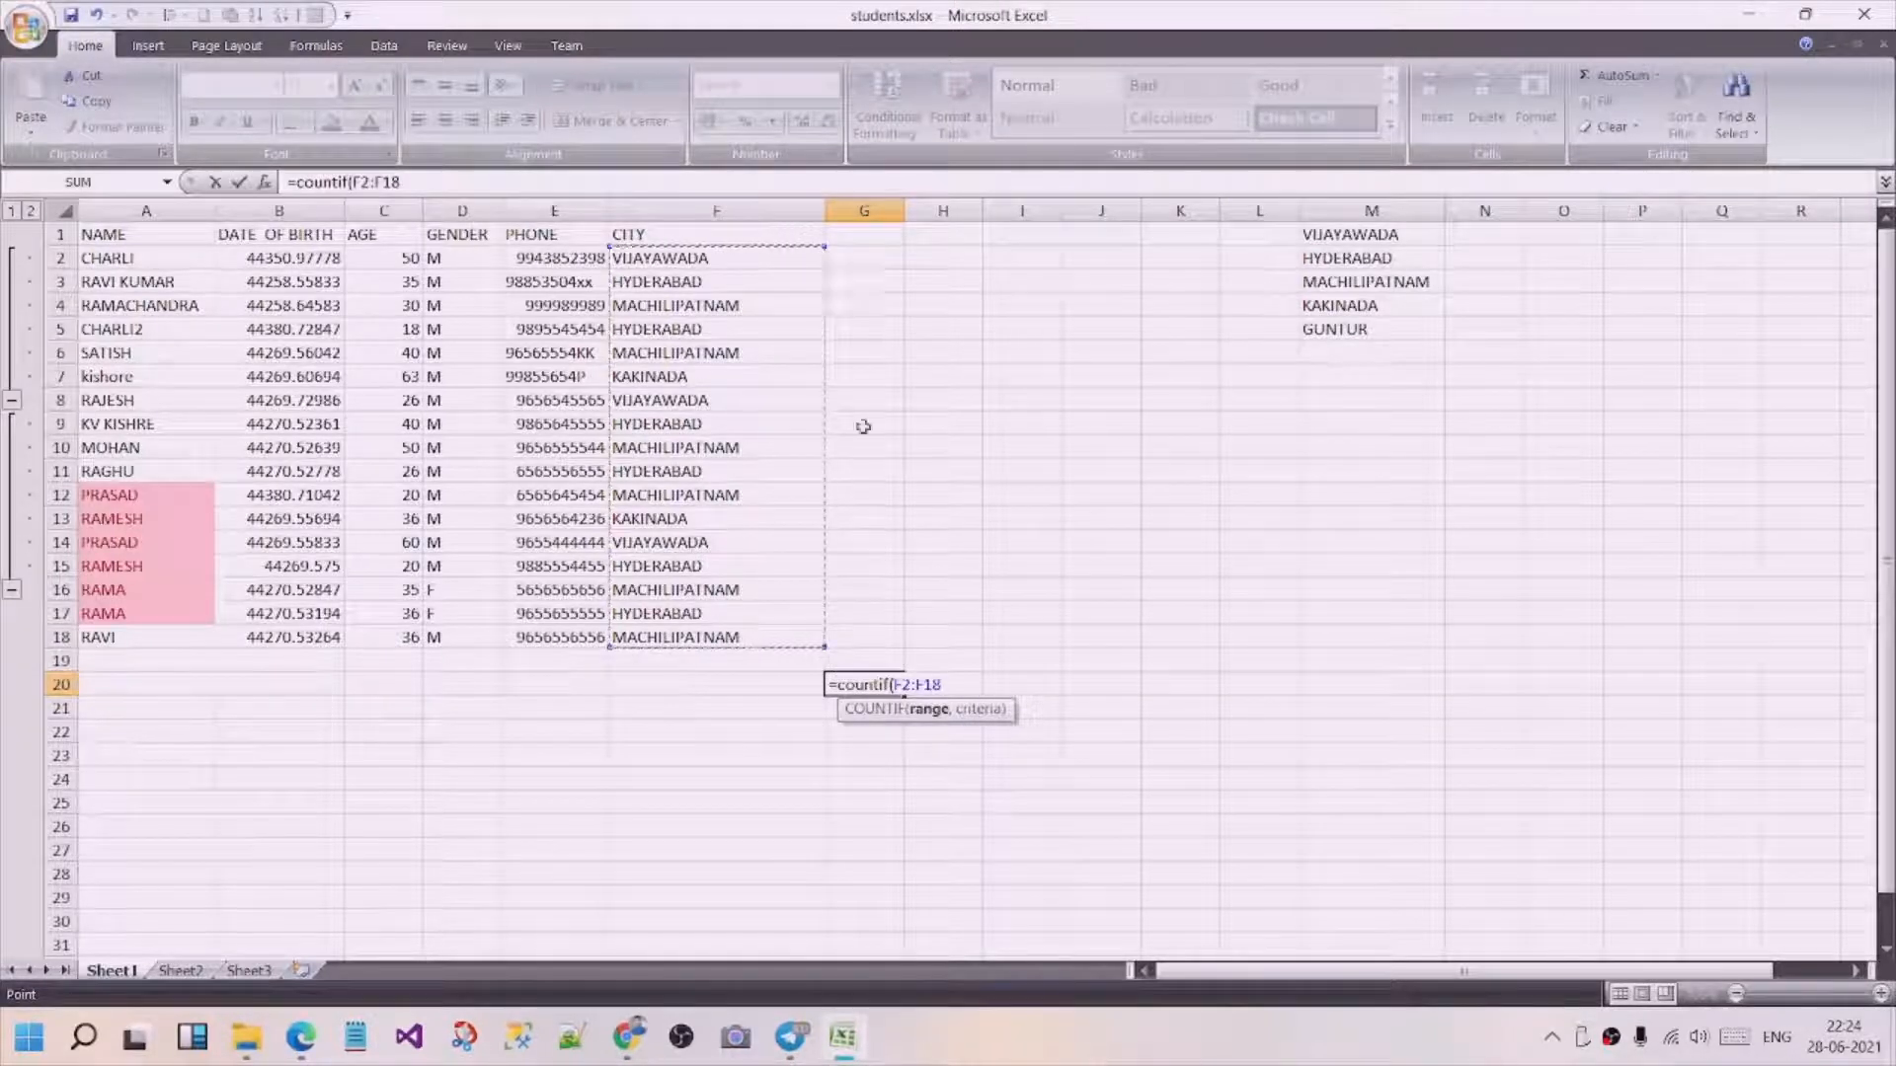
text(,)
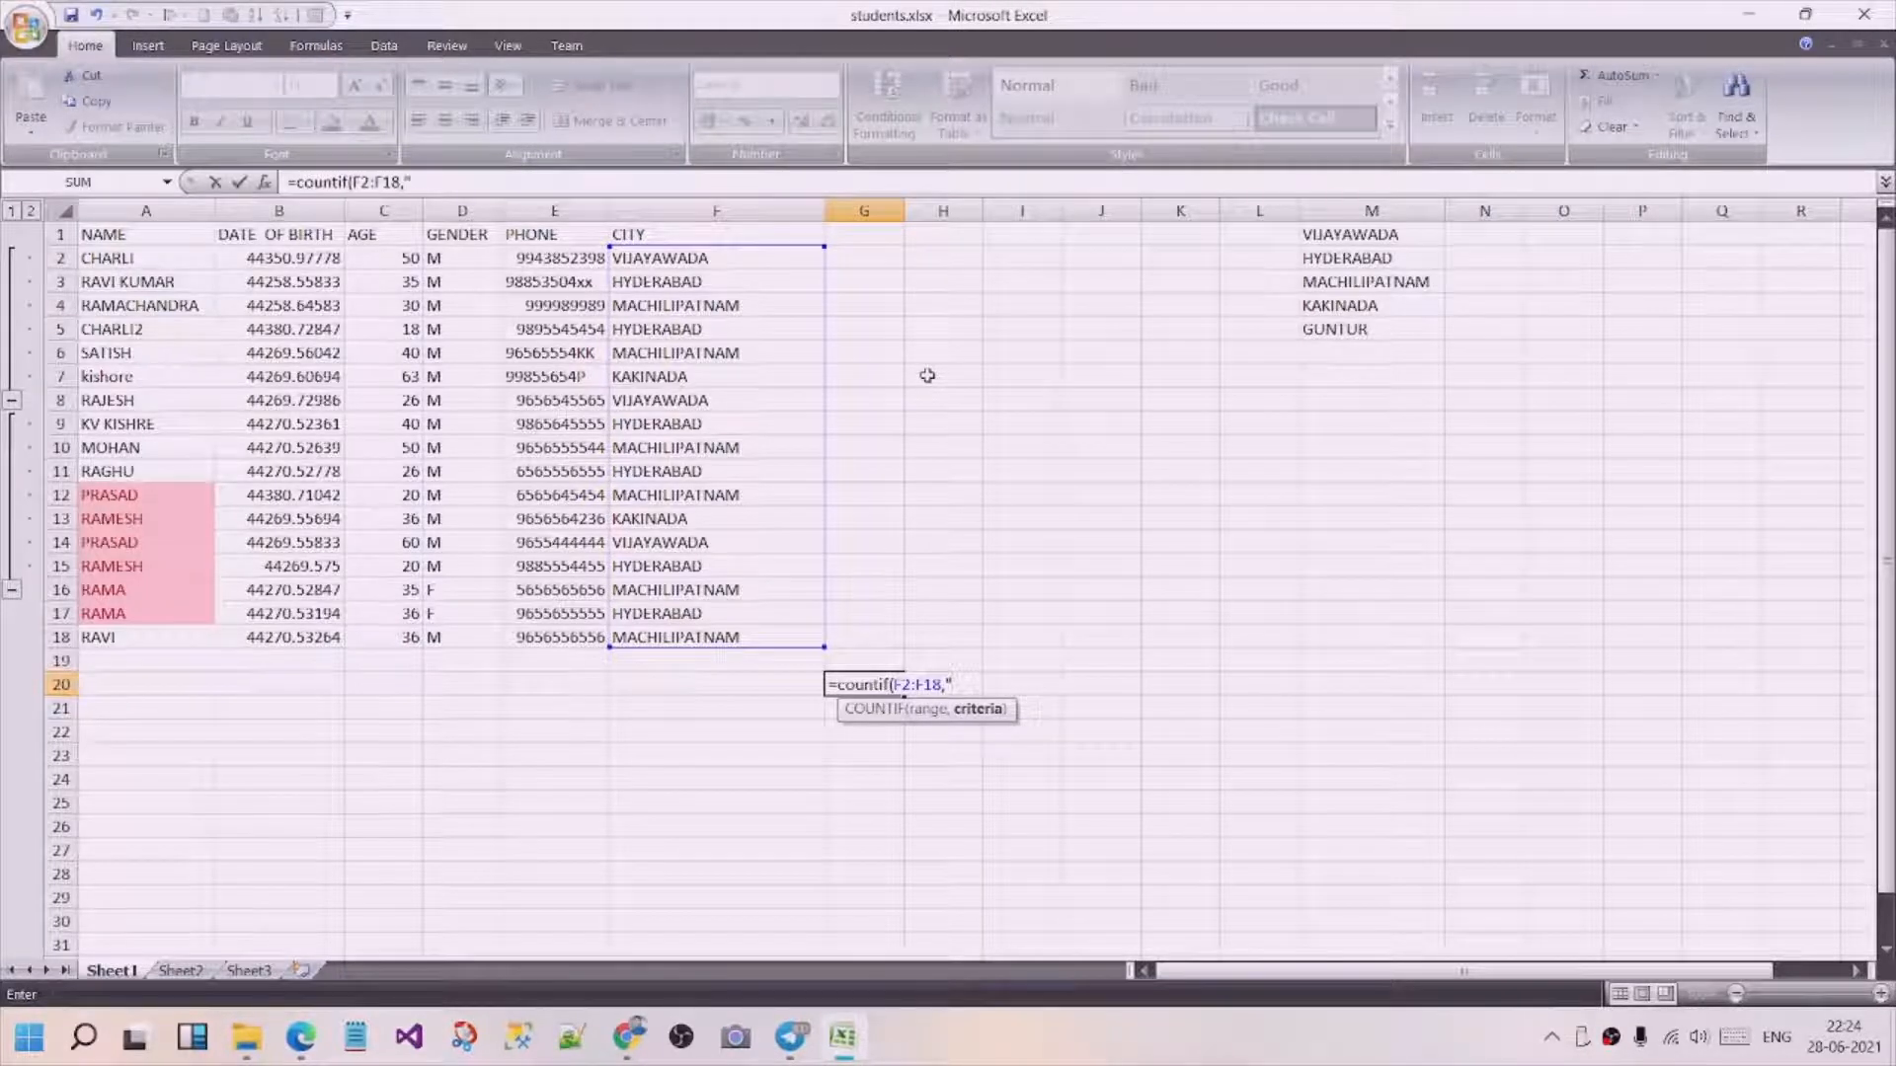
text("vijayawada")
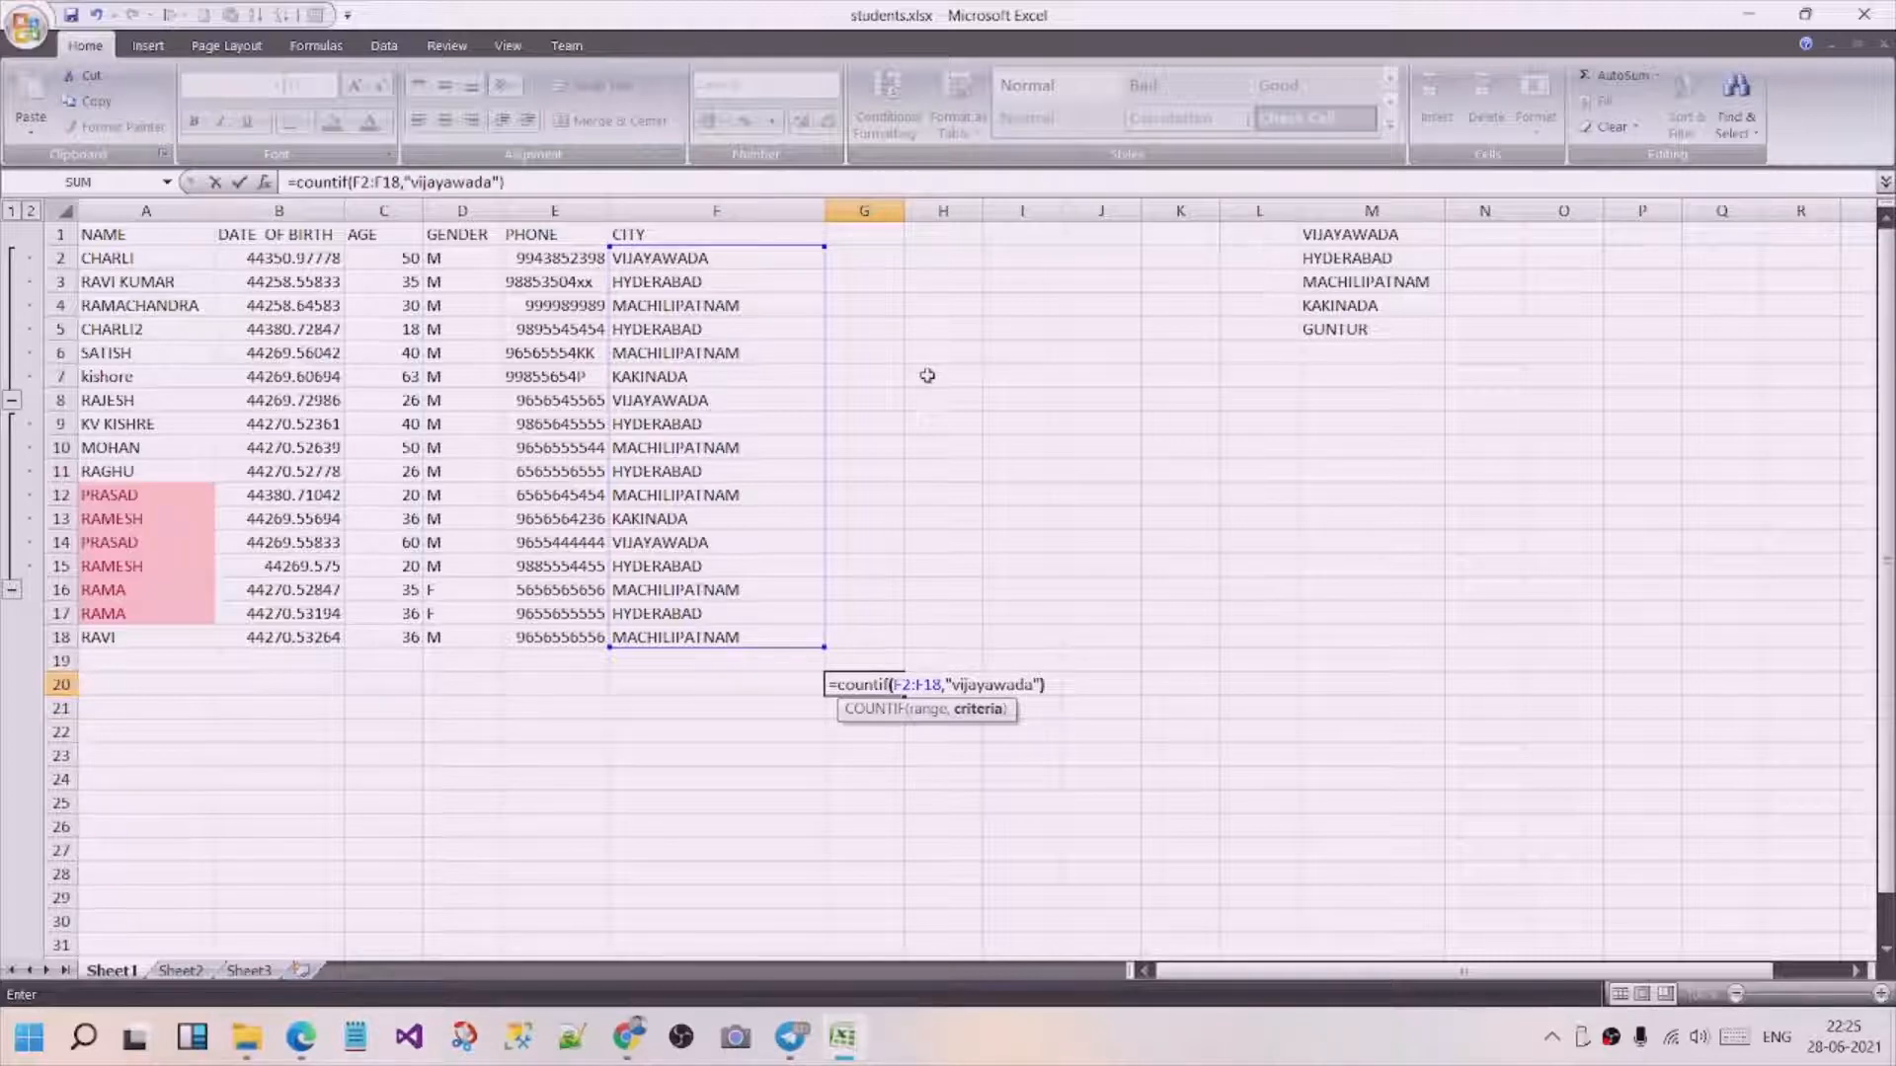
key(Return)
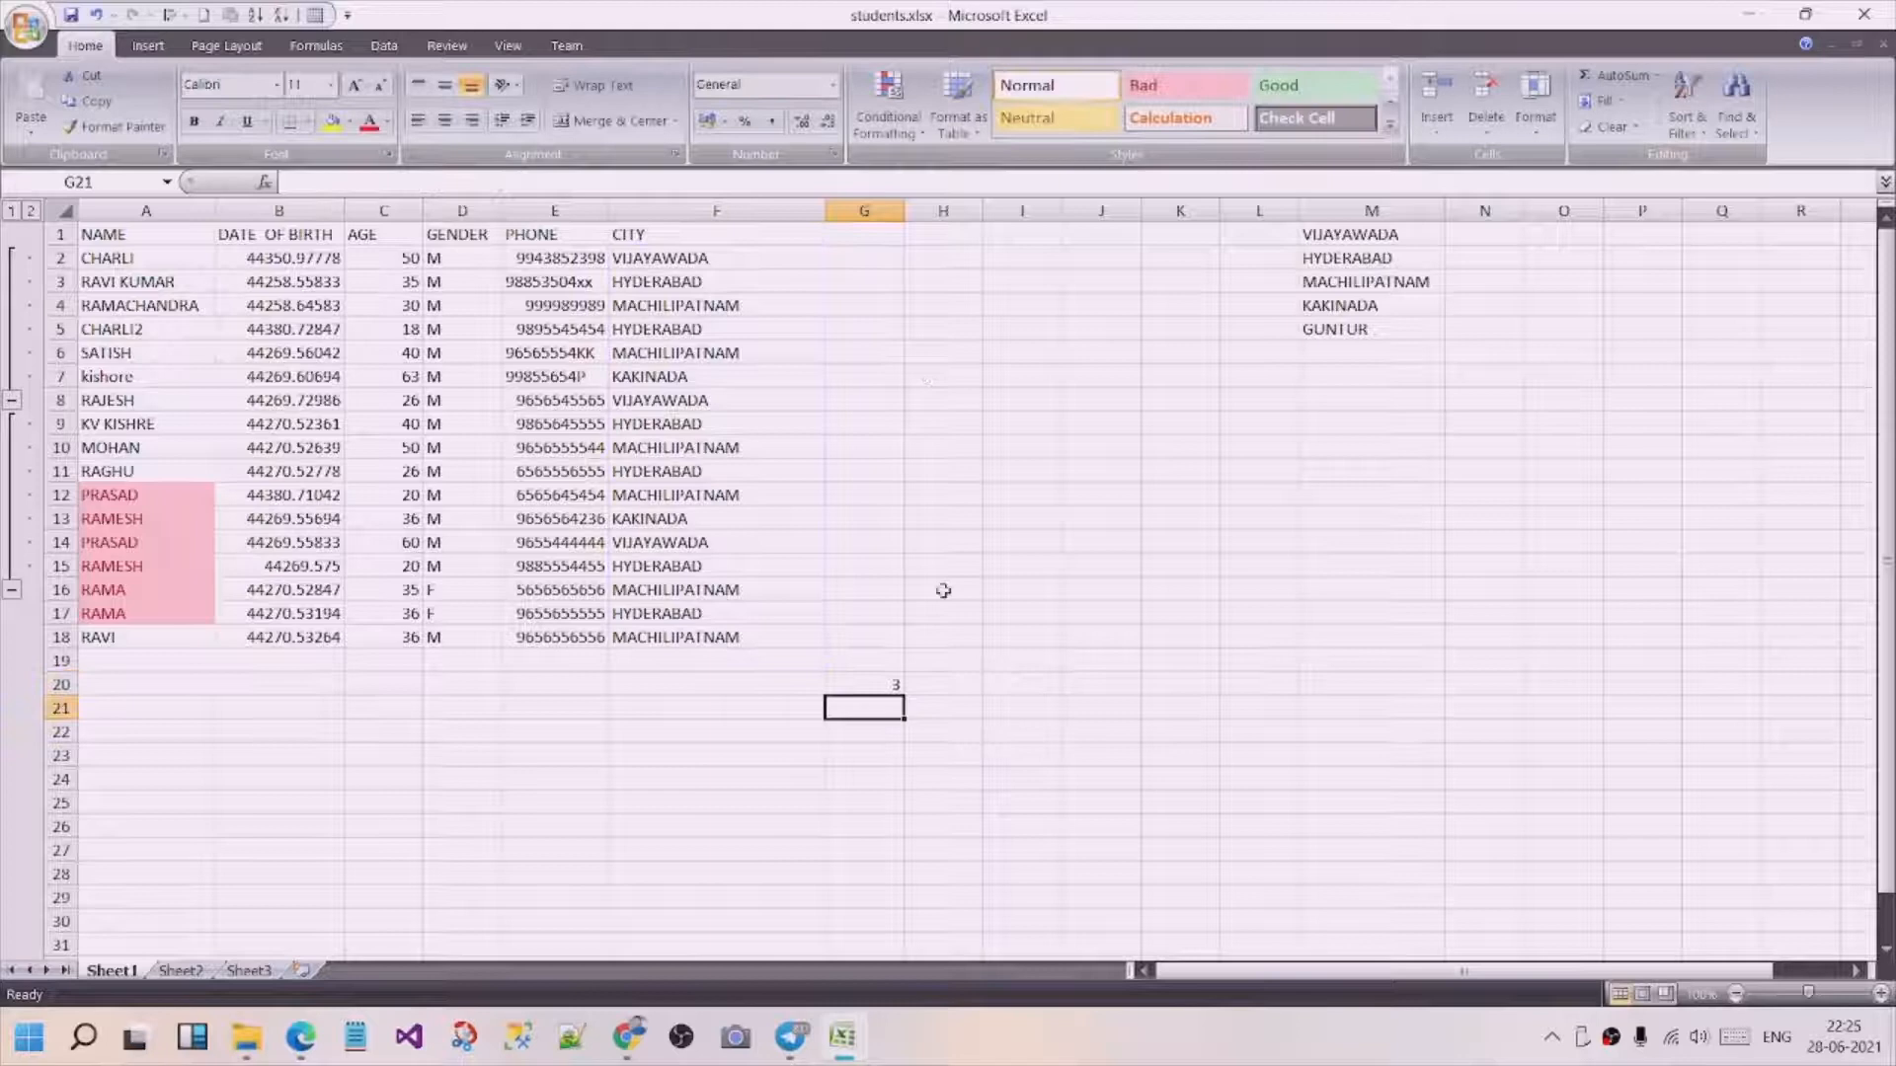
click(885, 687)
drag(711, 262, 730, 640)
click(1011, 583)
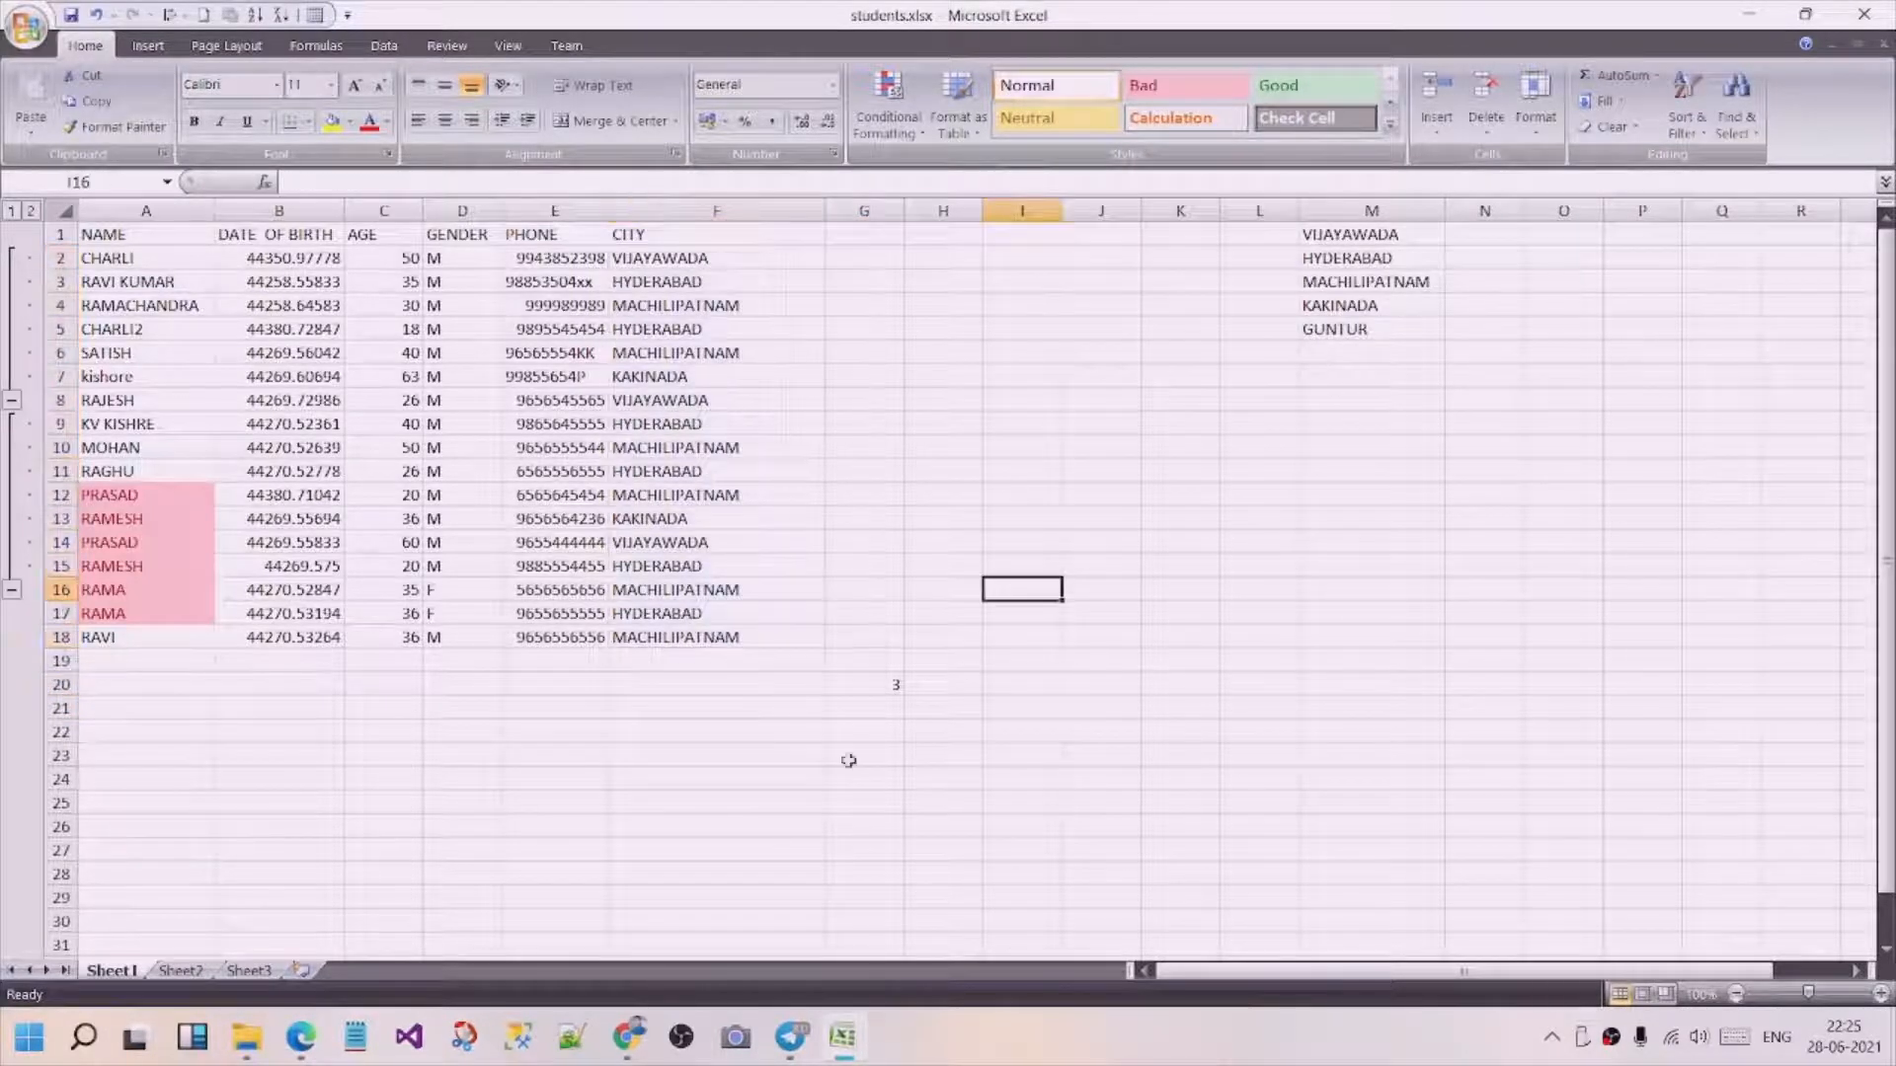
click(875, 686)
Enter a COUNT formula over the city range F2:F18 in cell G21.
click(875, 708)
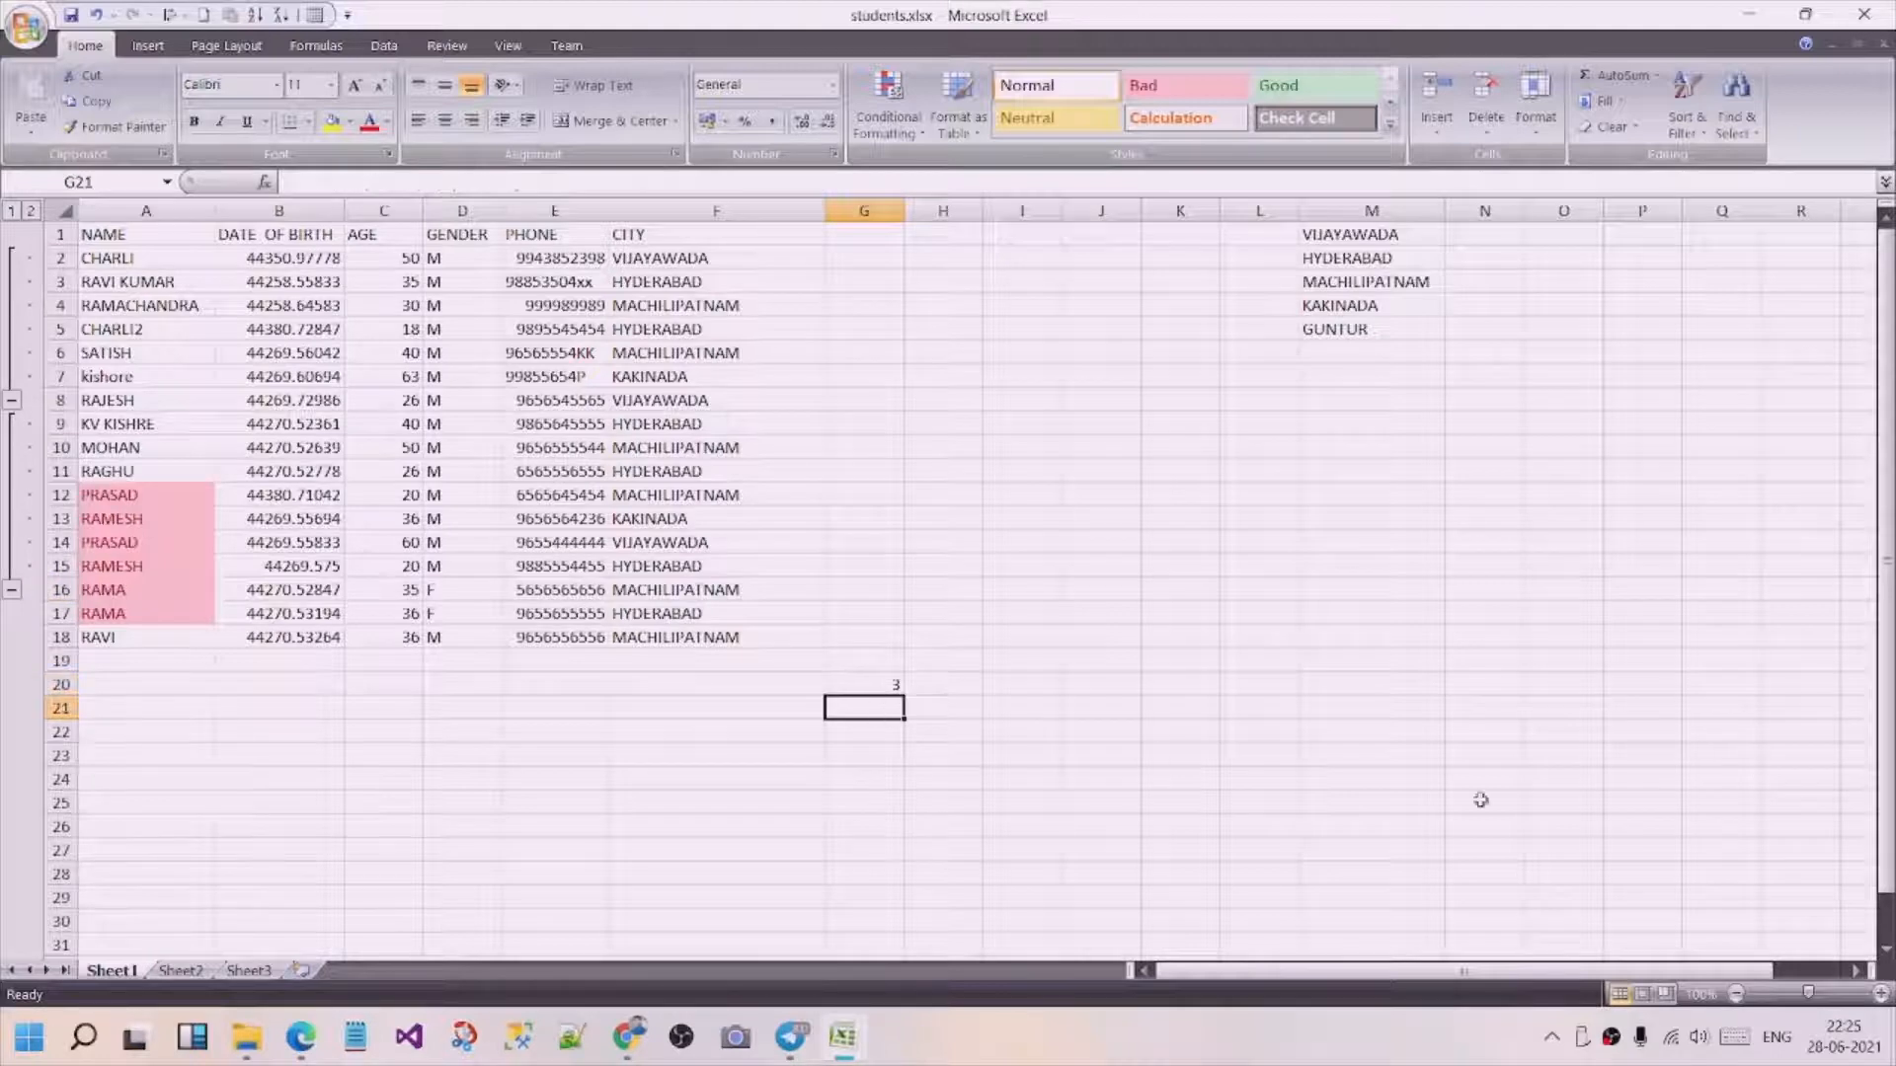
text(=)
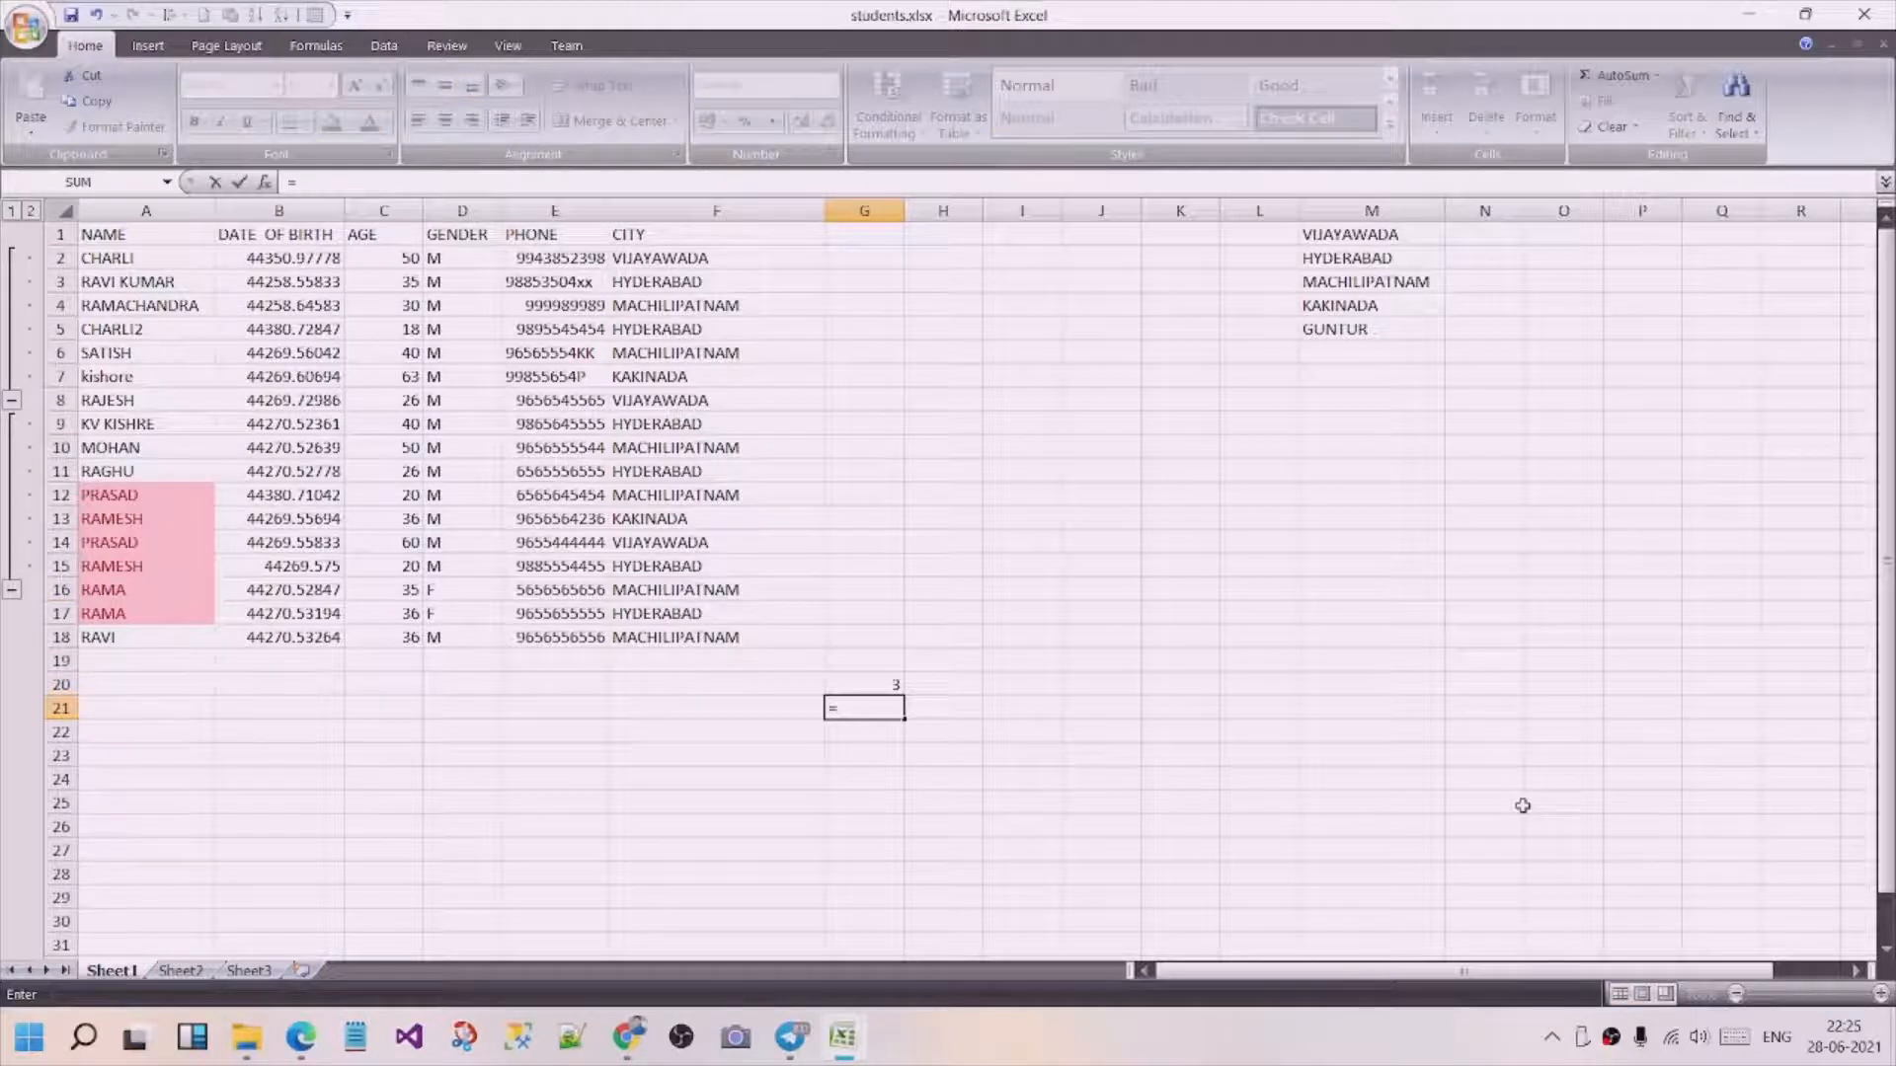
text(count)
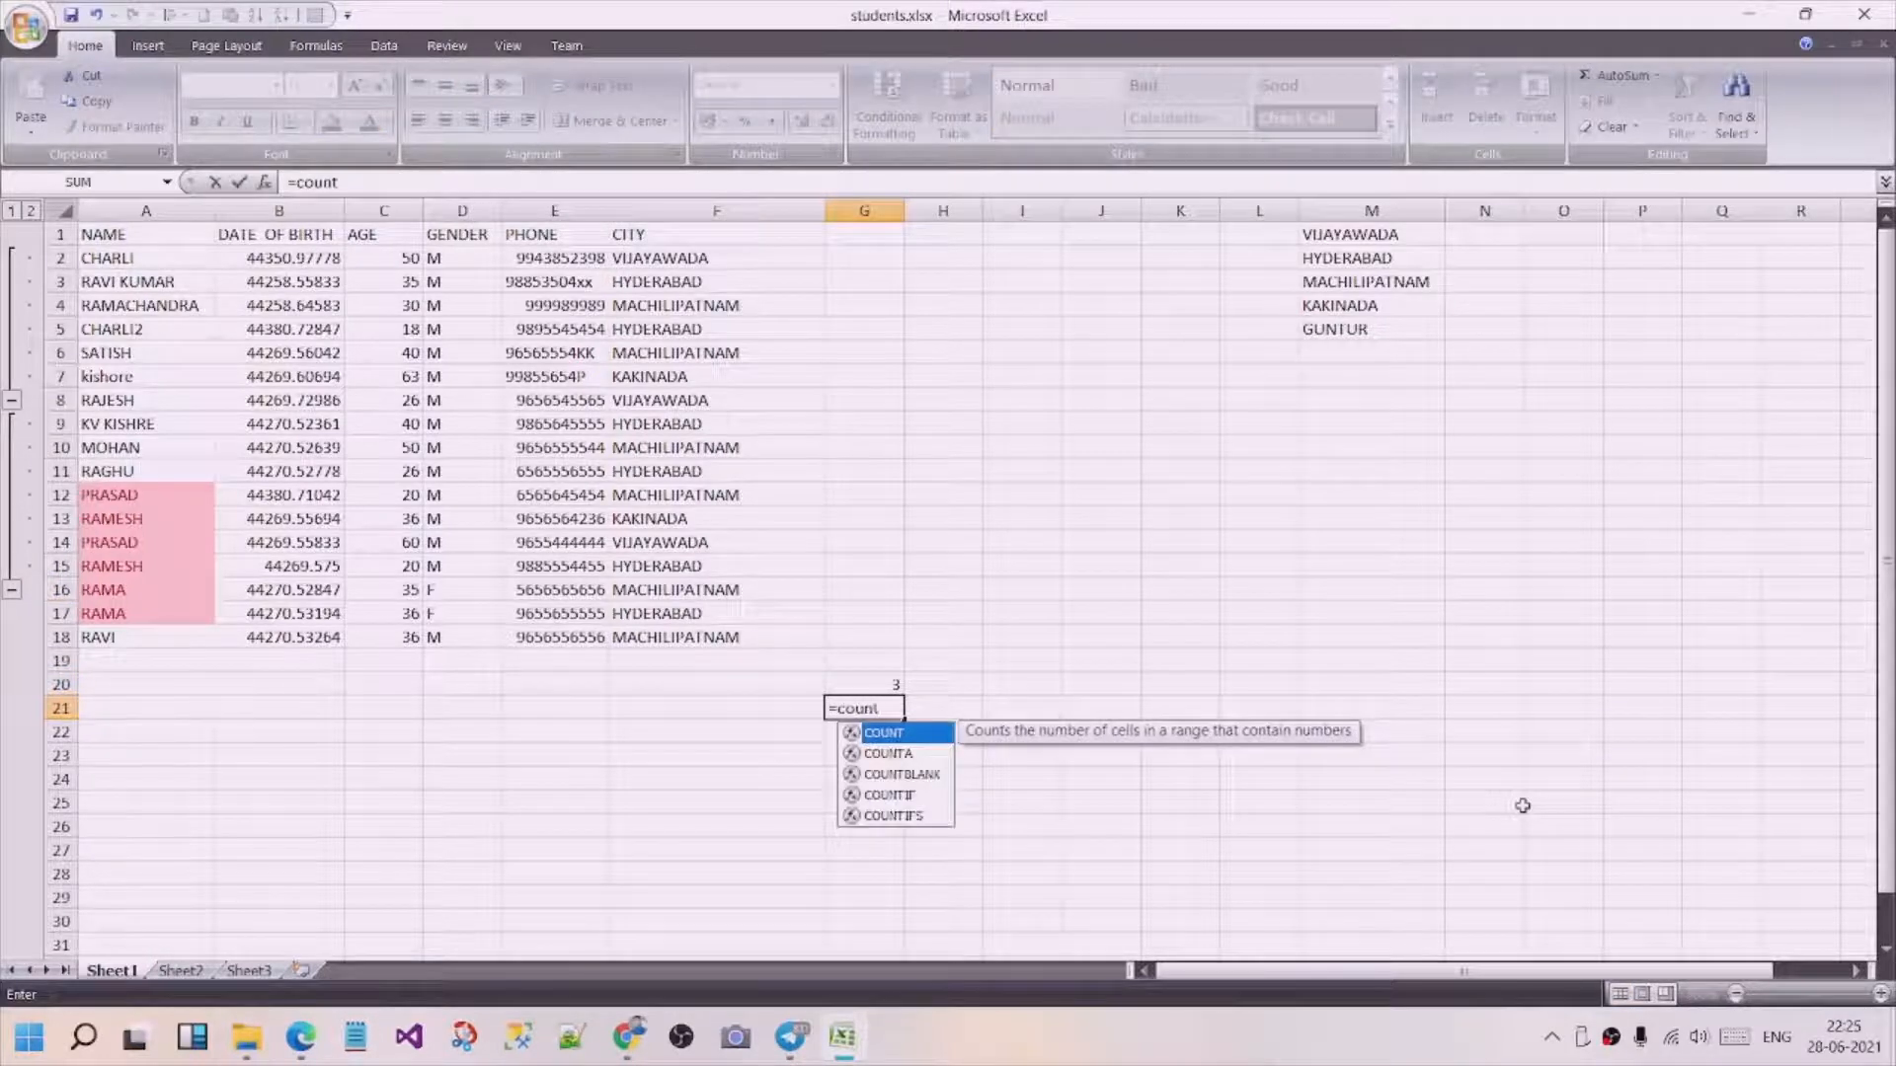
text(()
click(681, 261)
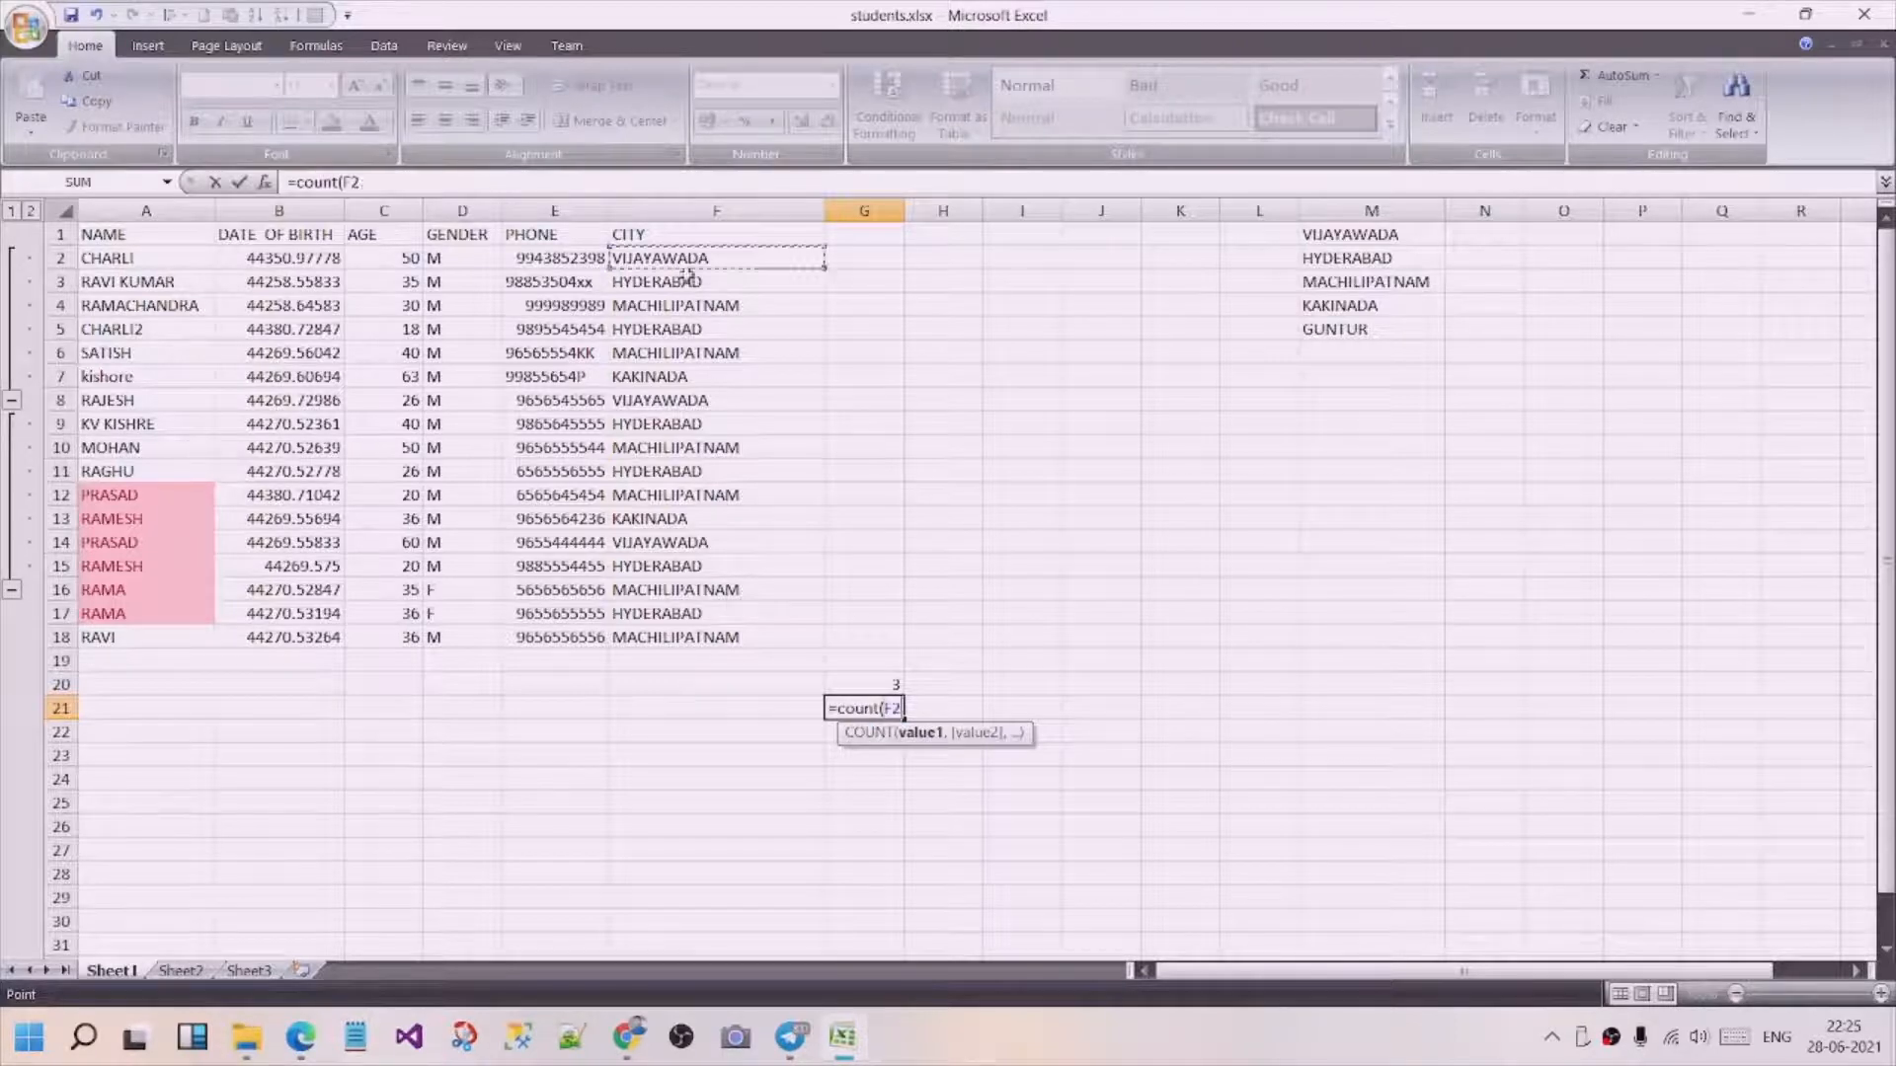
drag(688, 281, 688, 637)
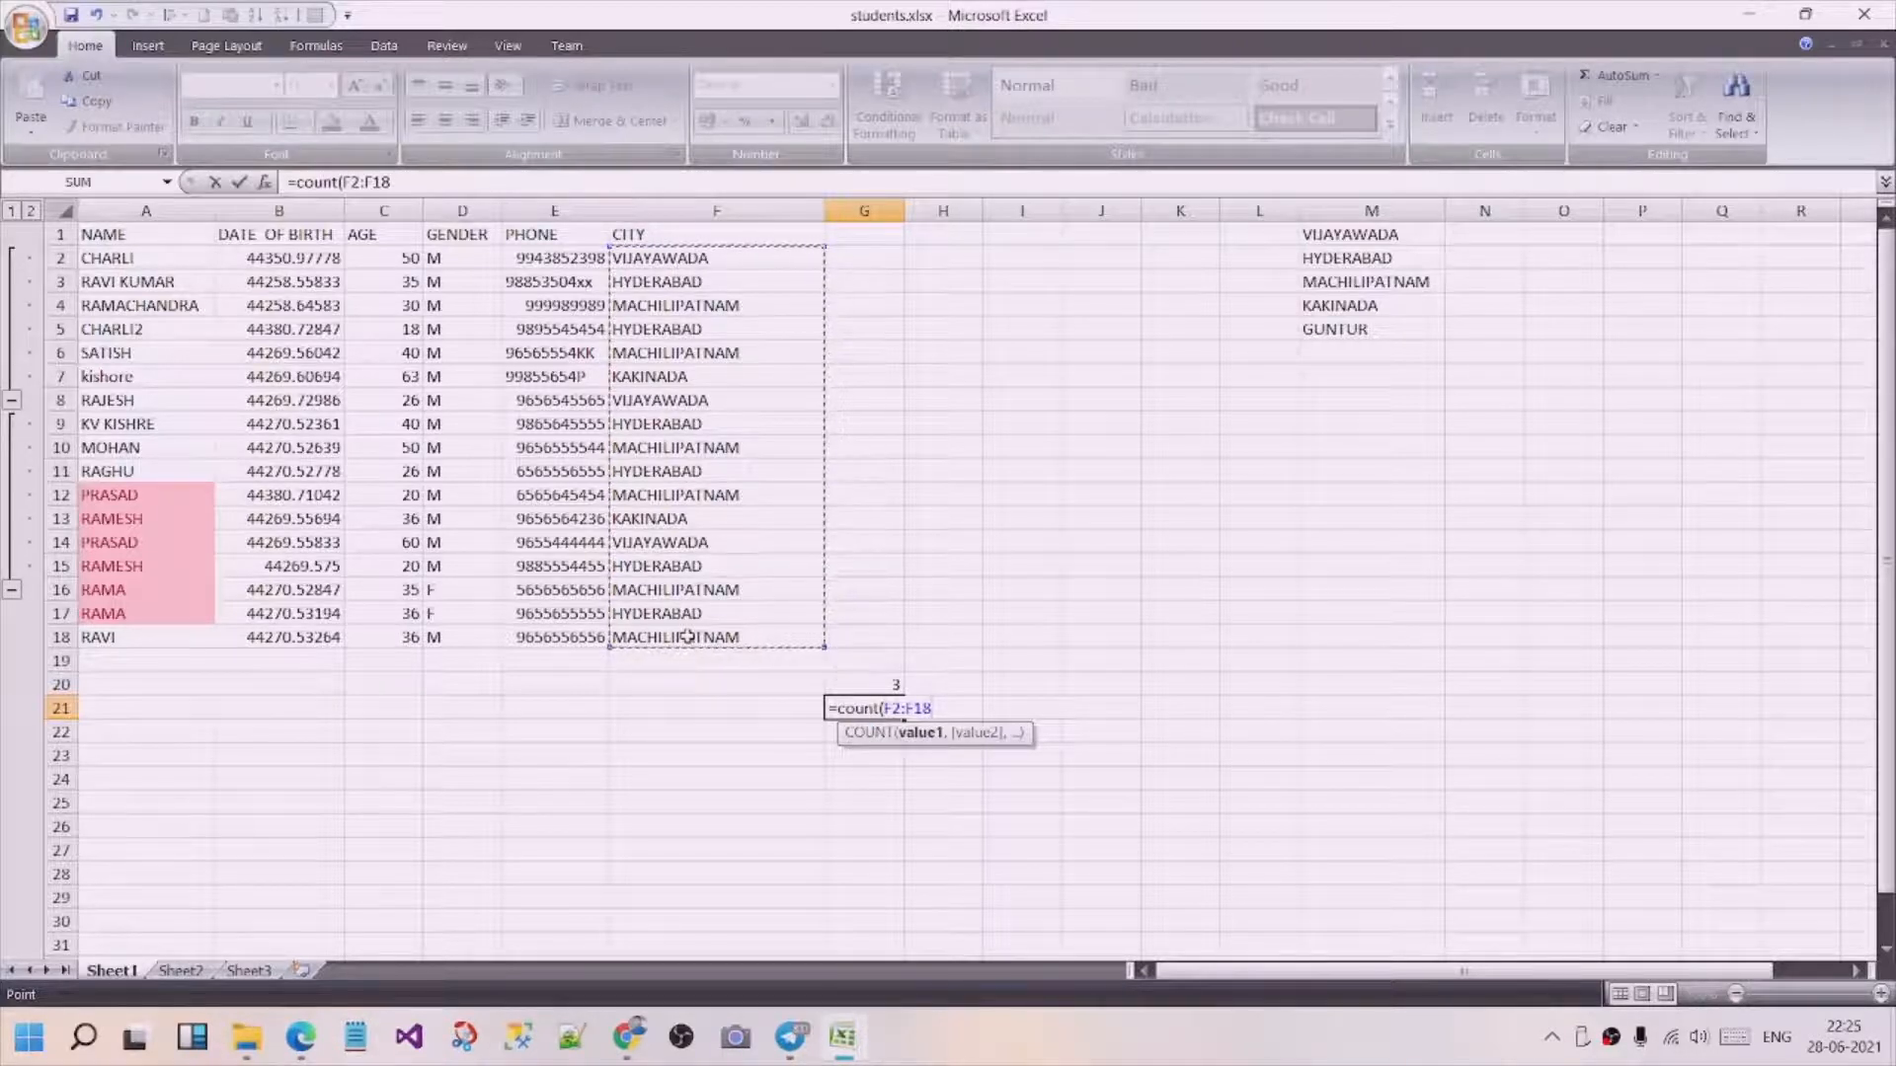
text())
key(Return)
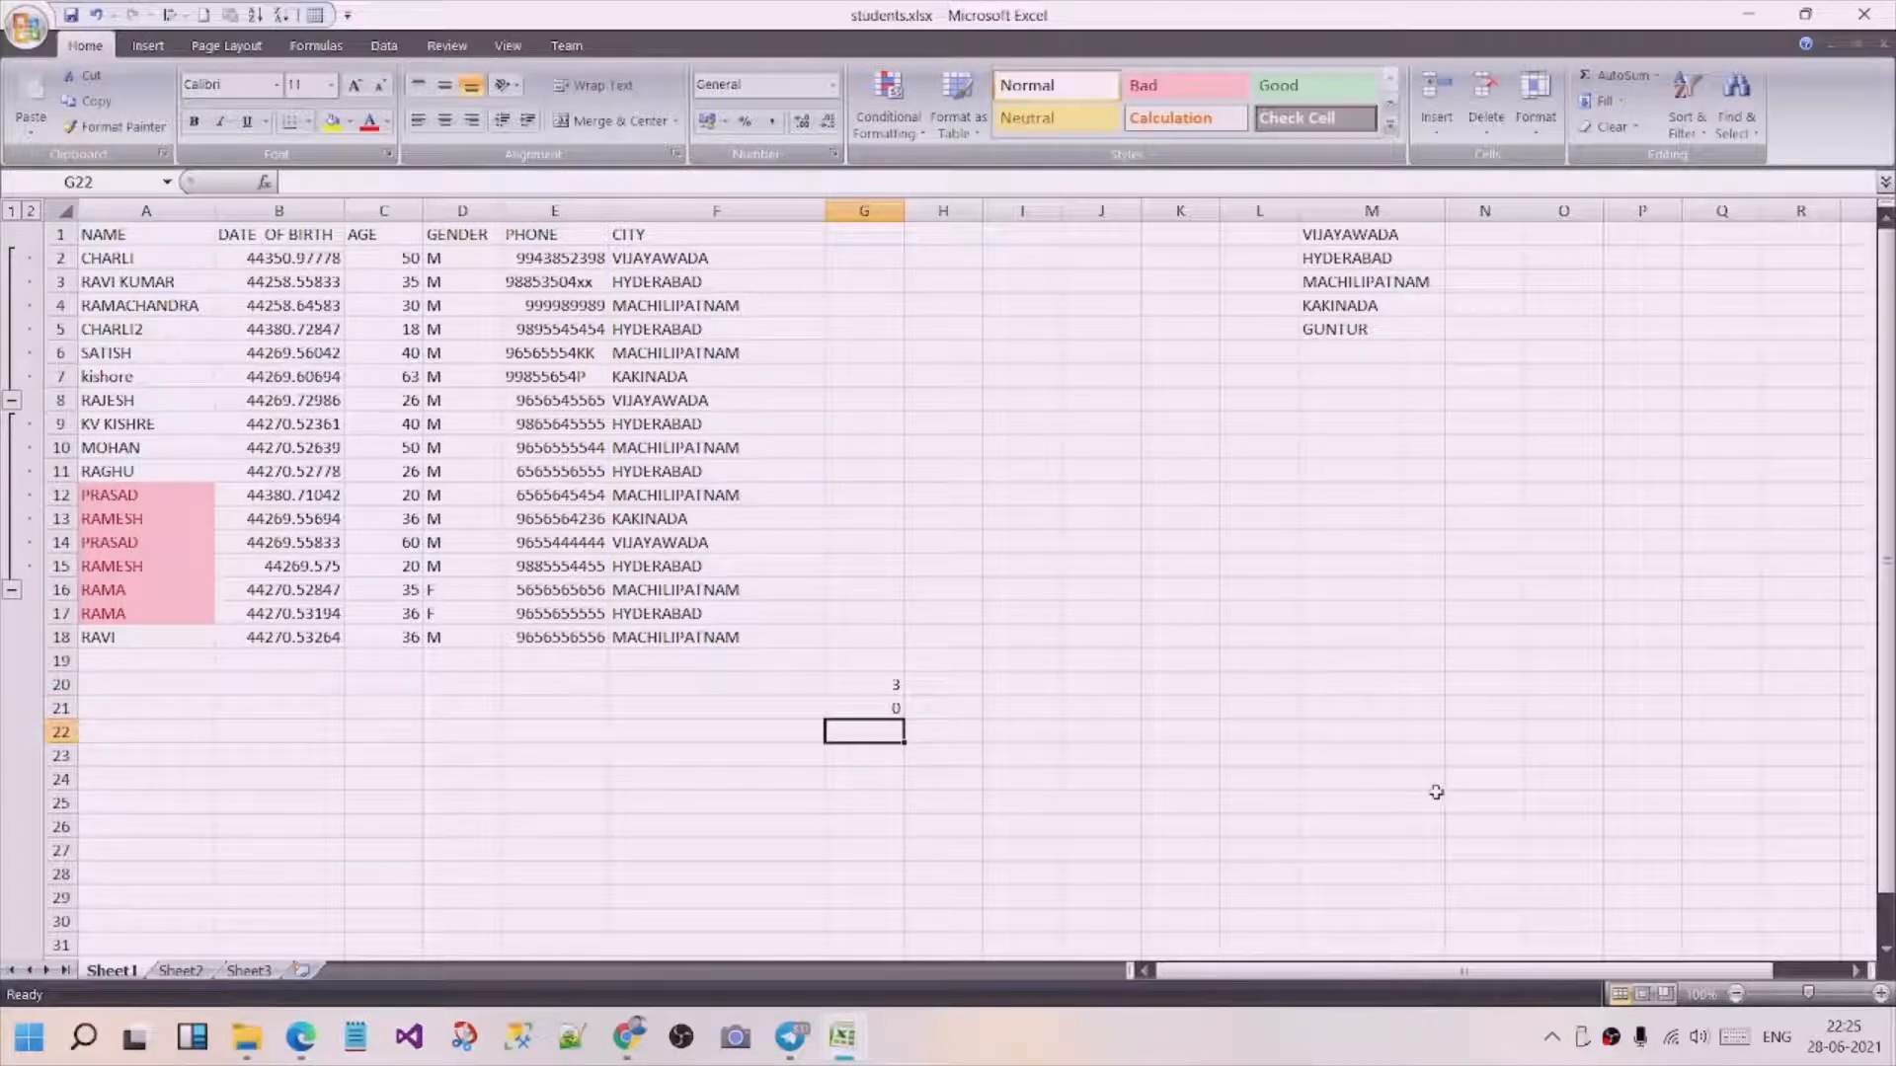
Enter a COUNT formula over the phone range E2:E18 in cell G22, and check the counted range.
text(=)
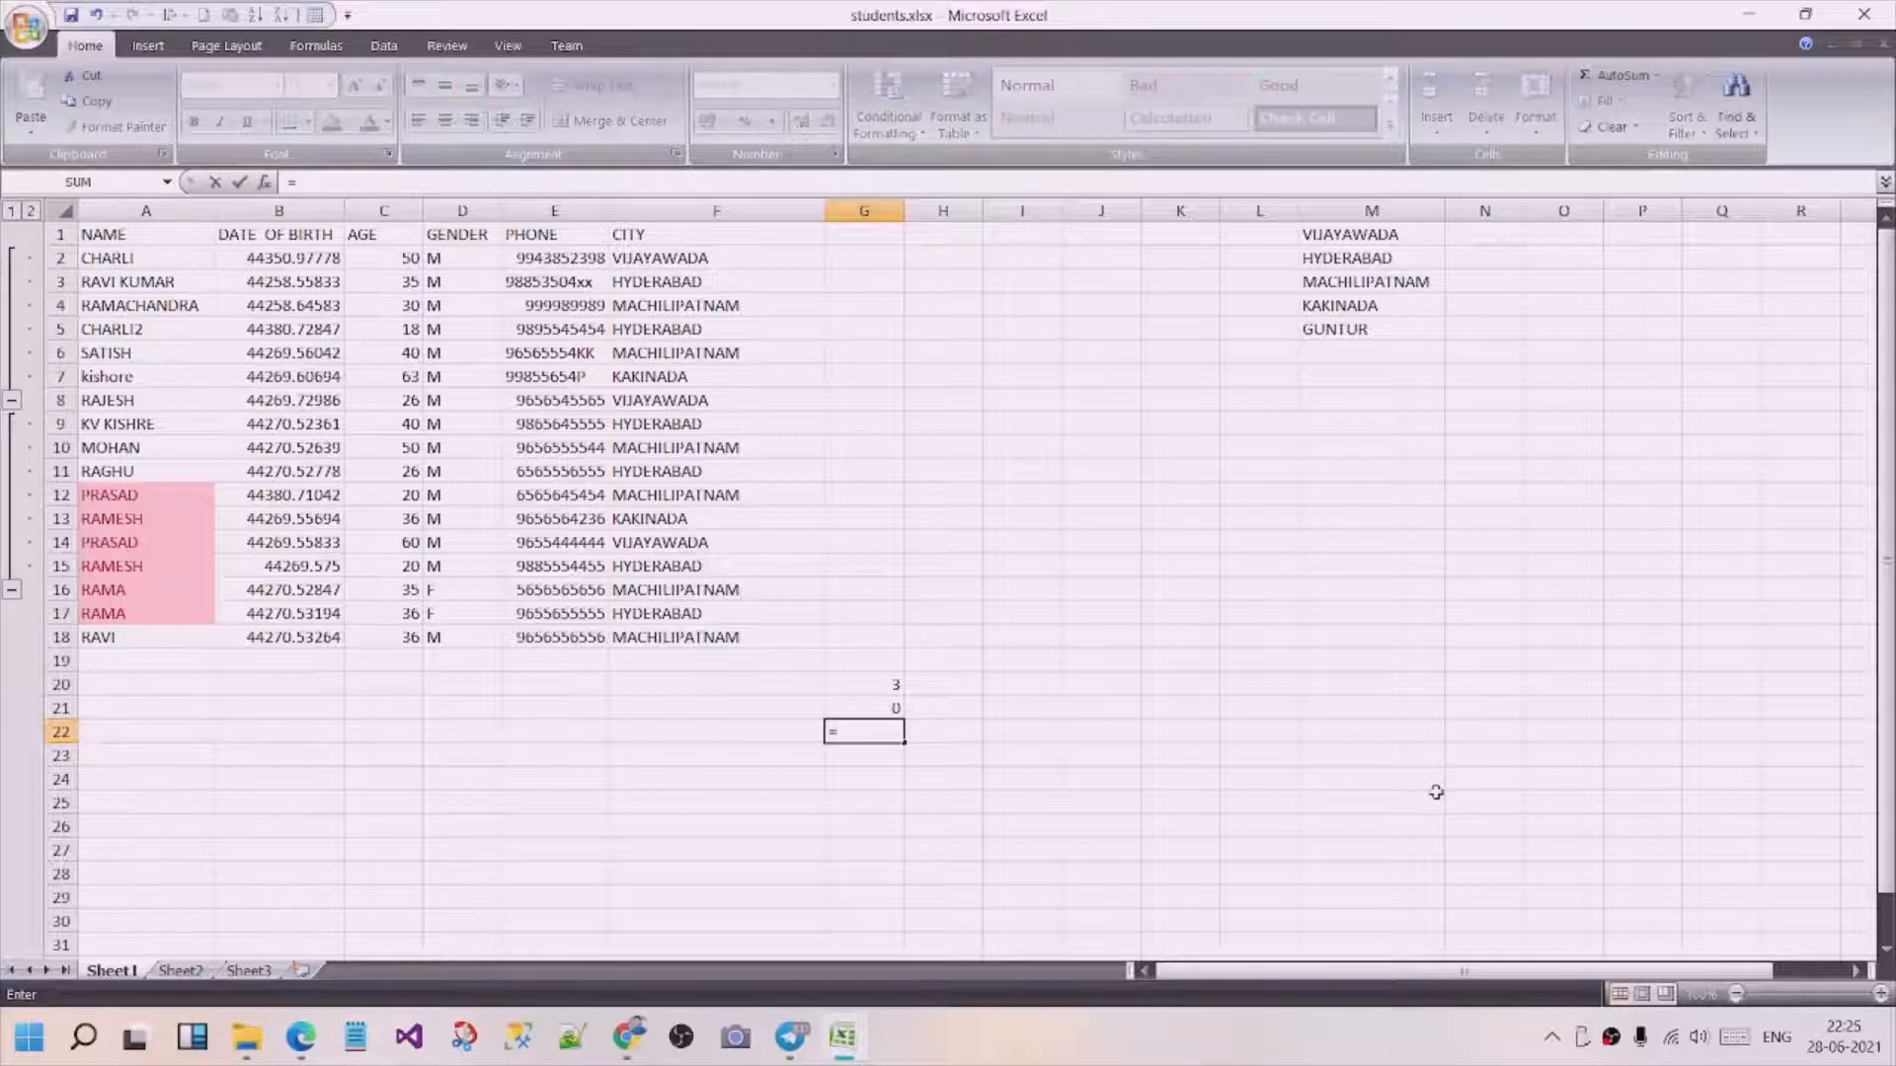
text(count)
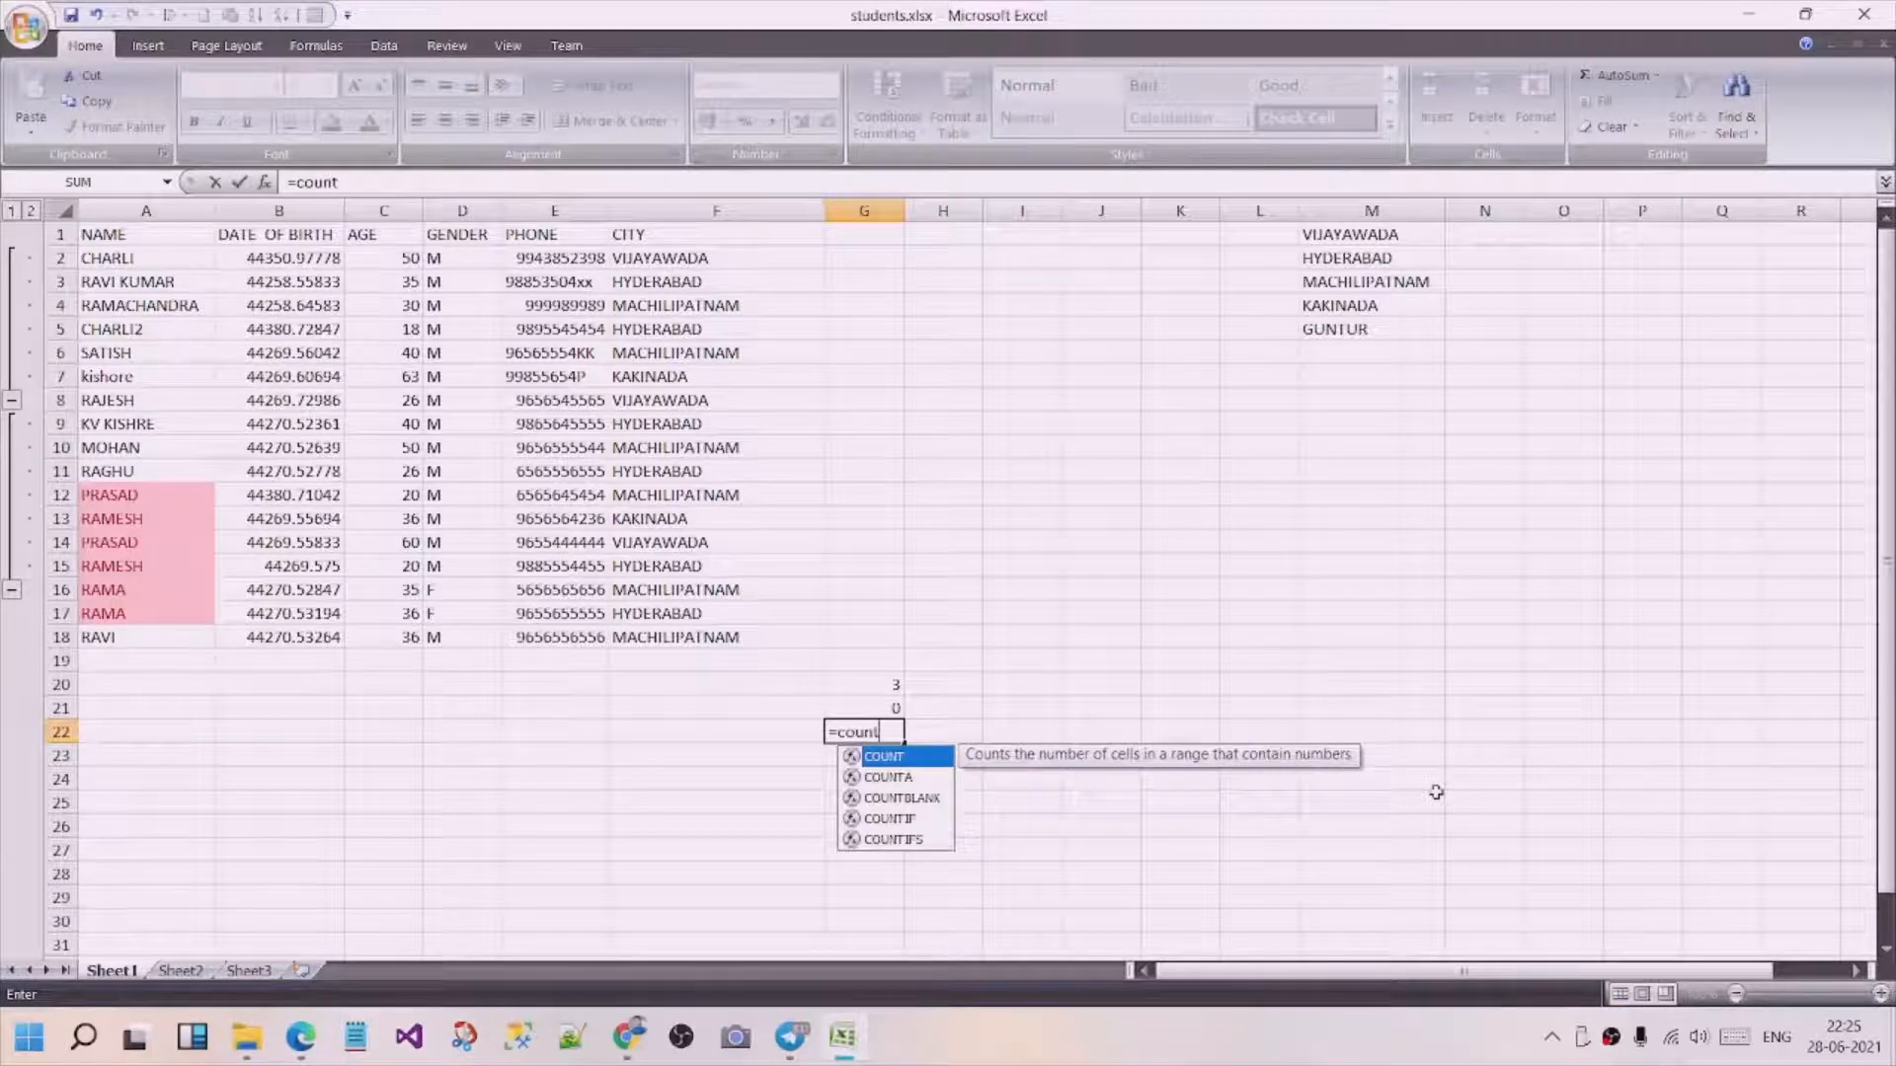
text(()
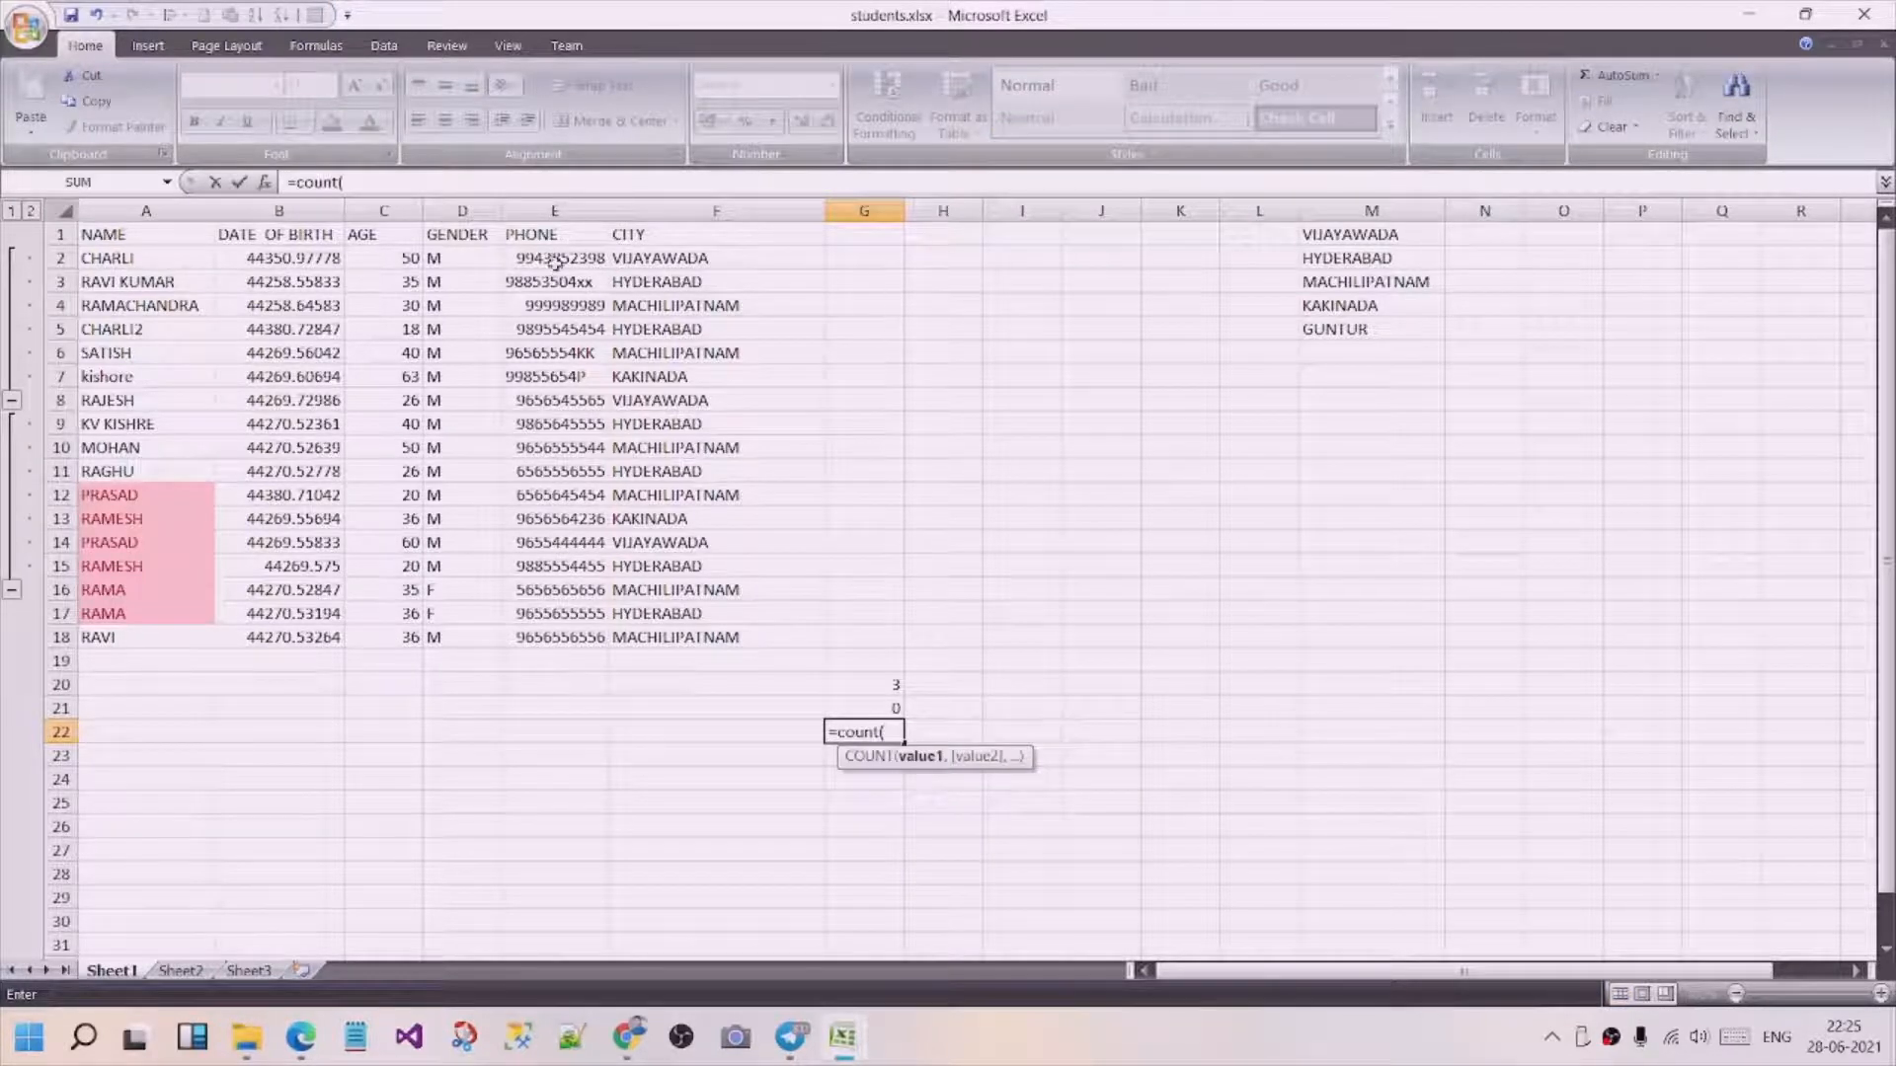
drag(555, 260, 530, 640)
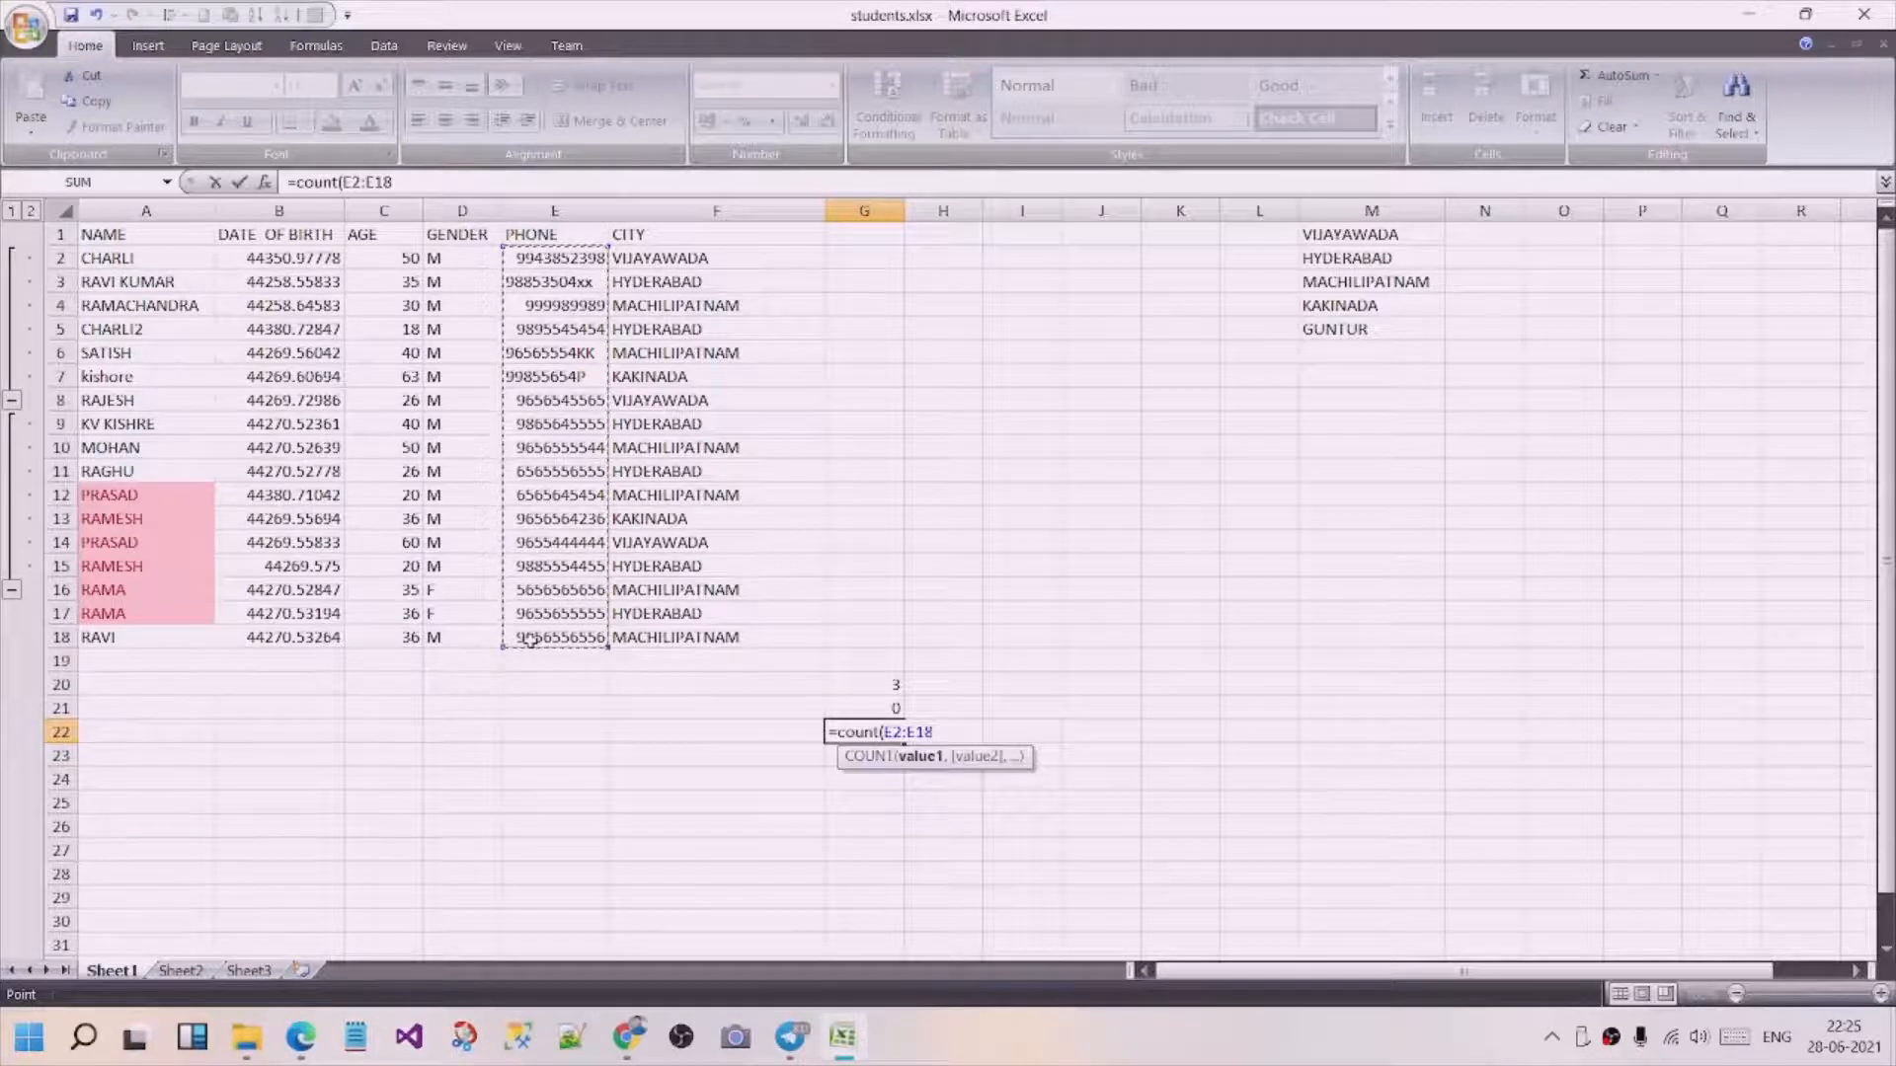
text())
key(Return)
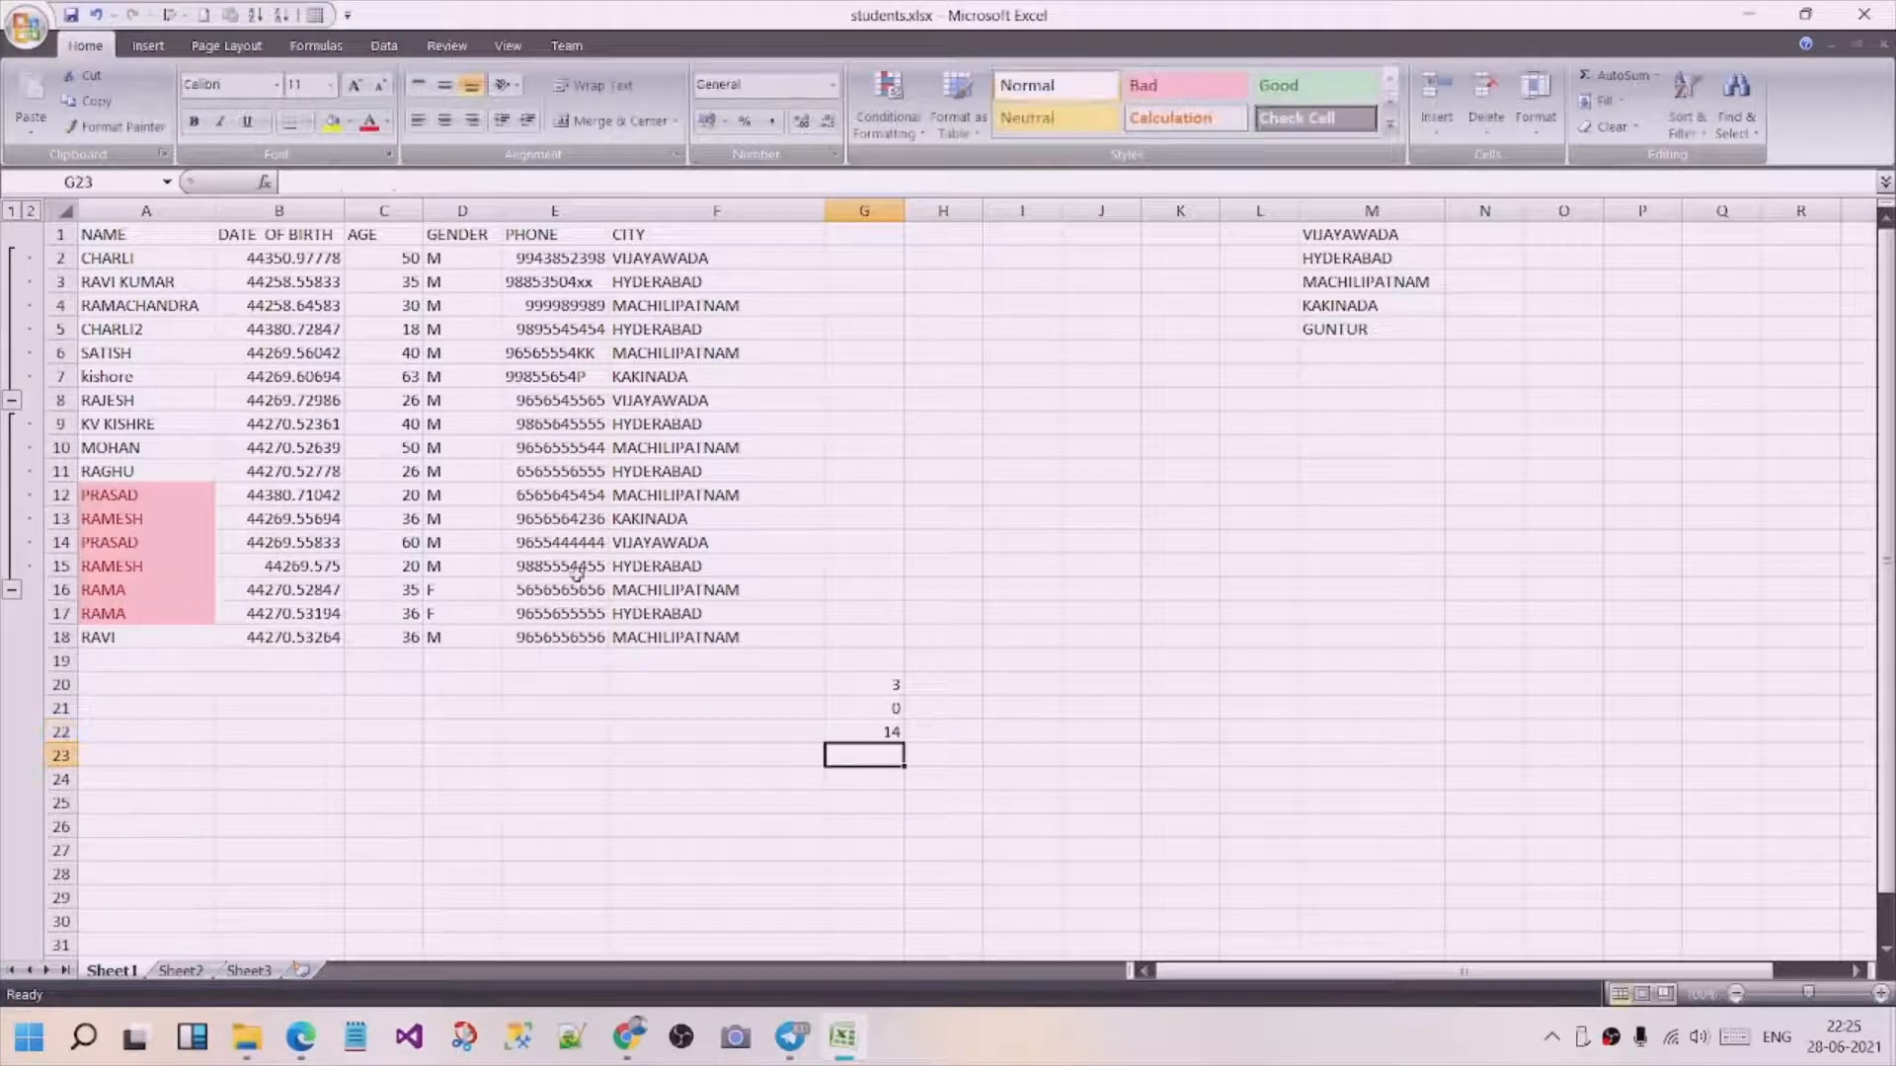
drag(529, 257, 530, 644)
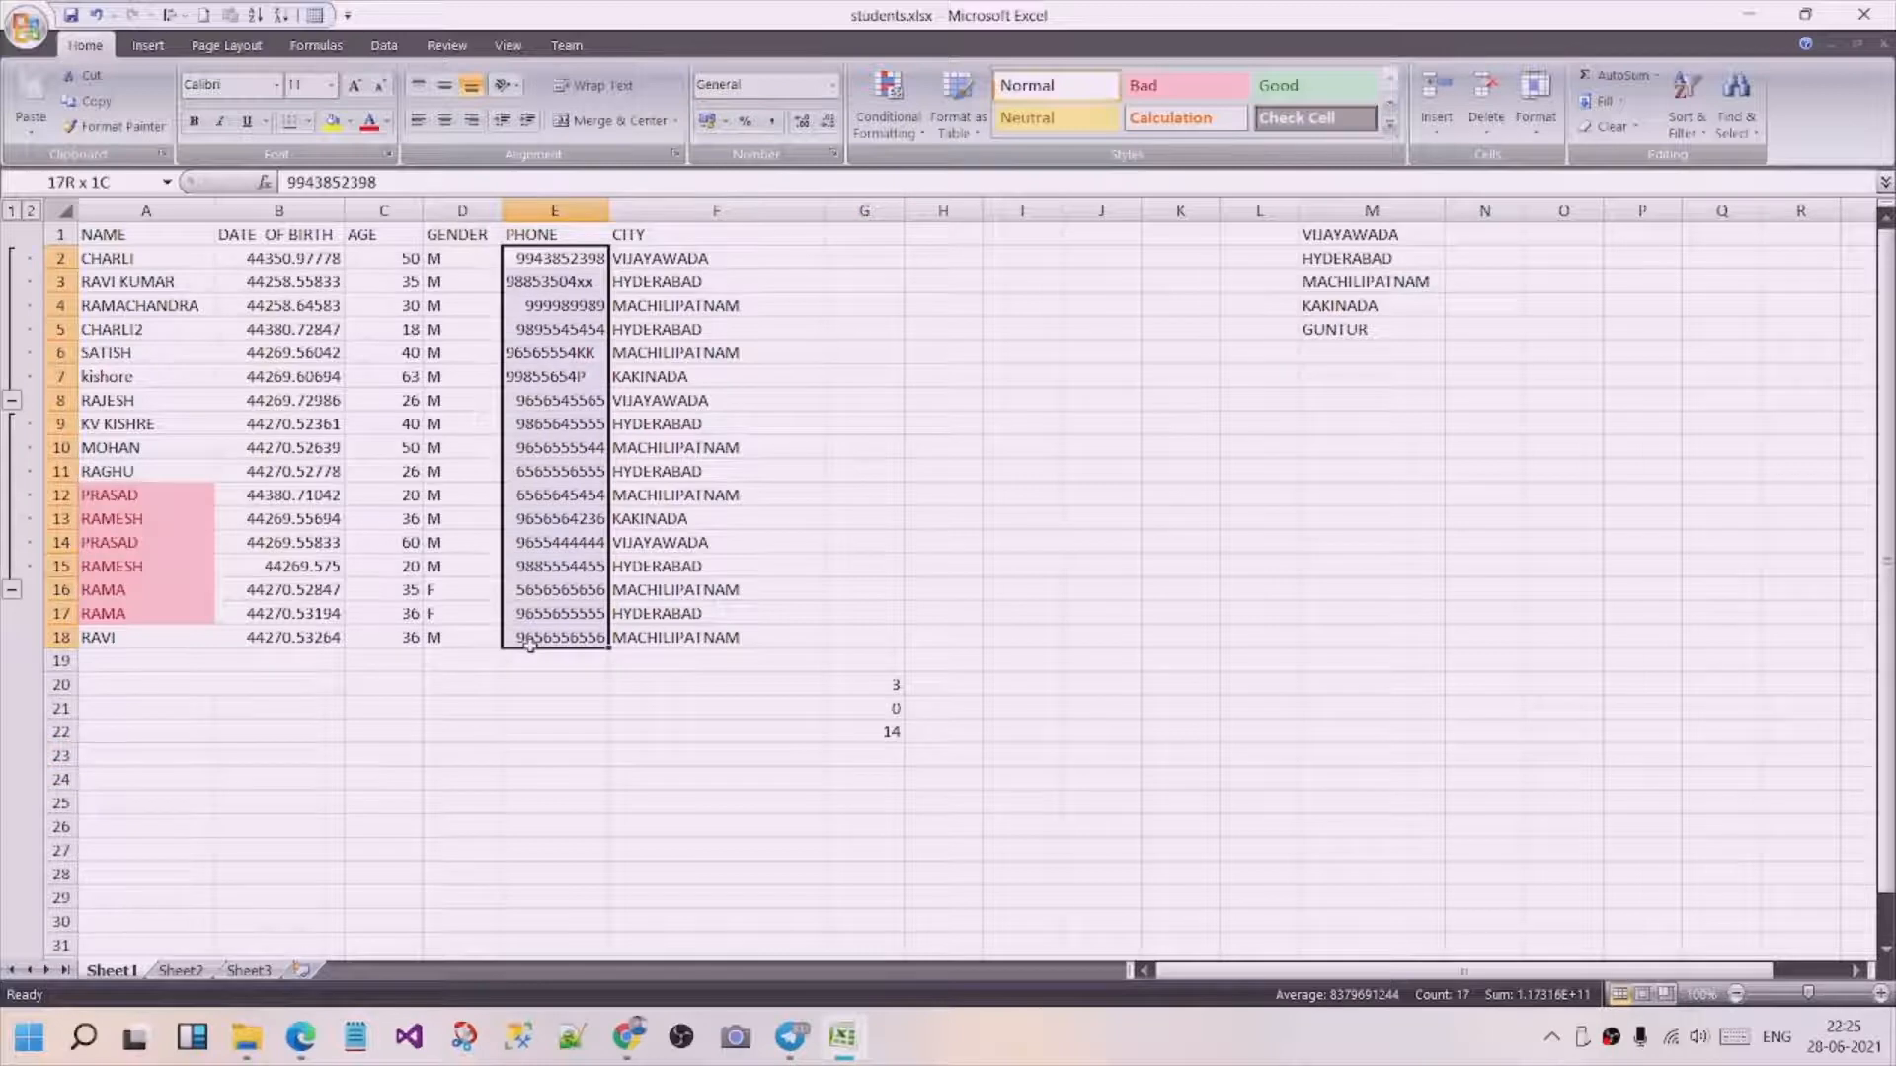
click(711, 828)
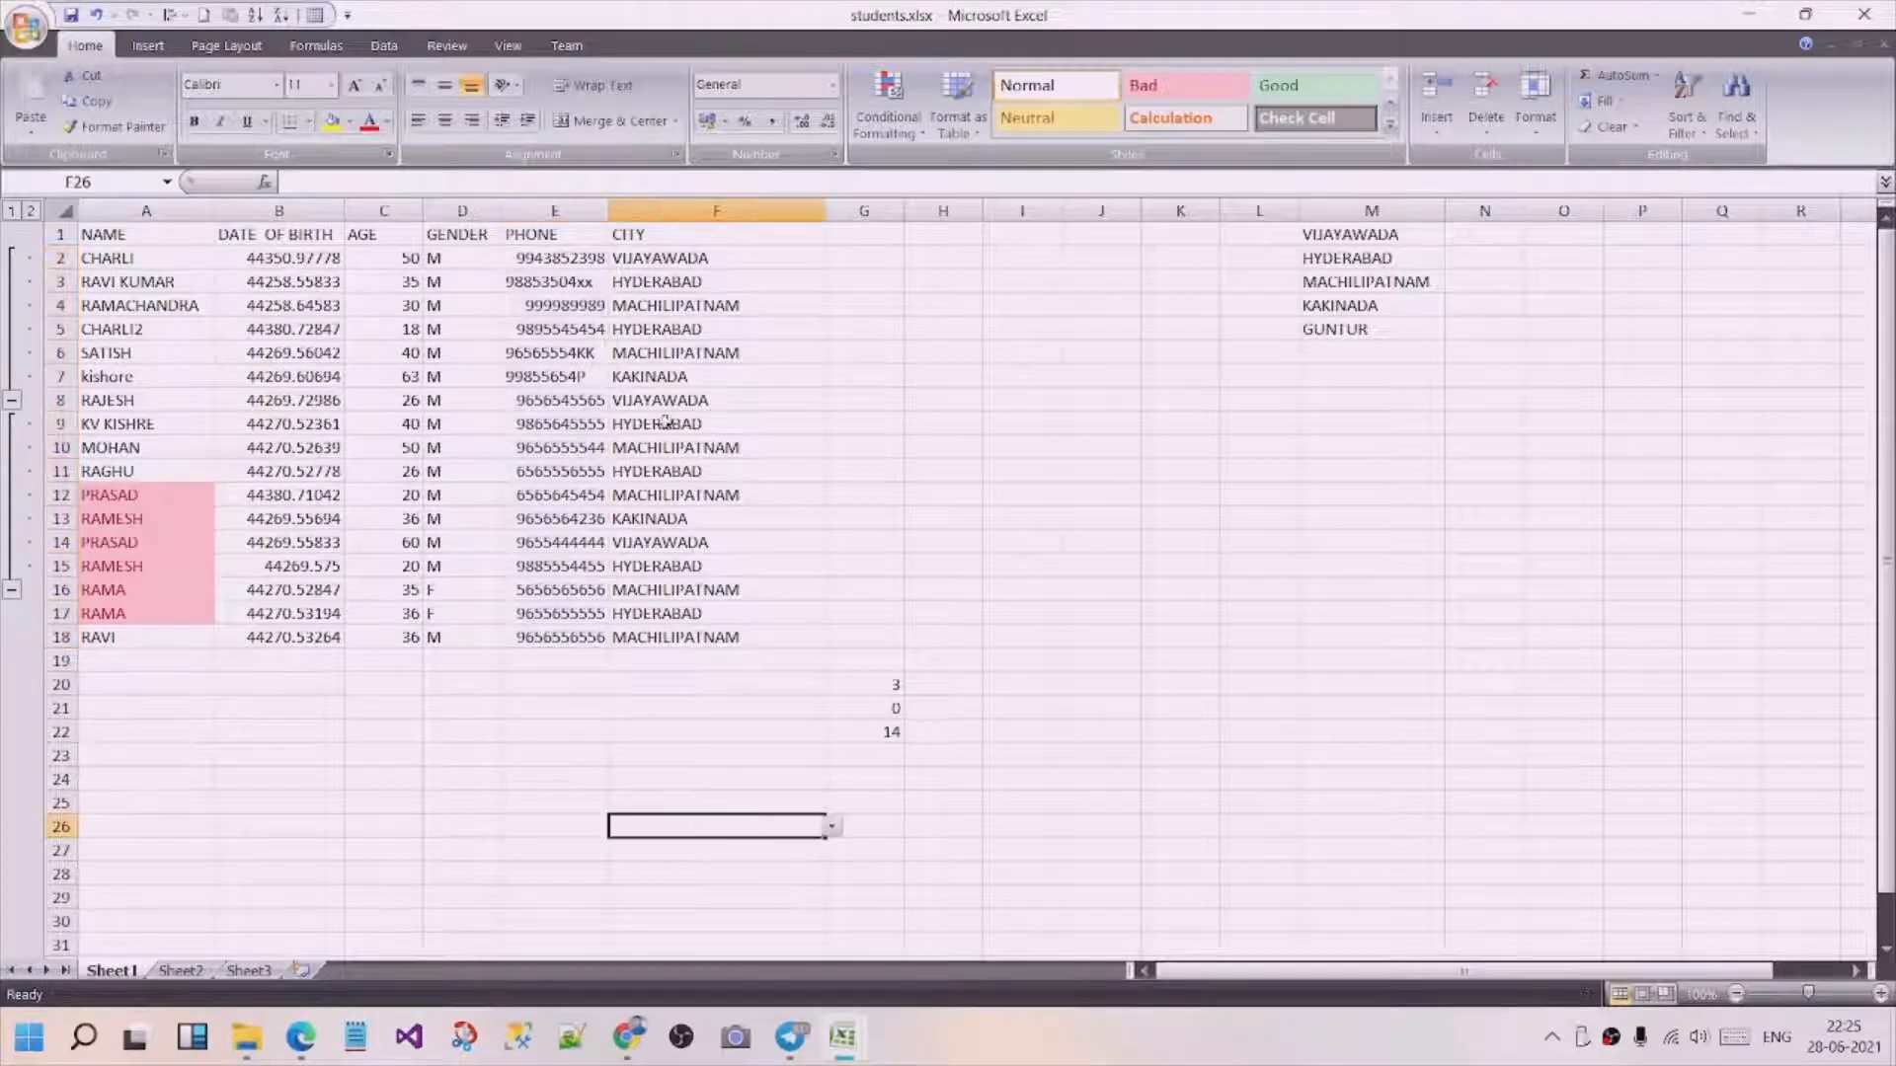
Colour the phone entries containing letters, in cells E3, E6 and E7, with the red font colour.
click(583, 376)
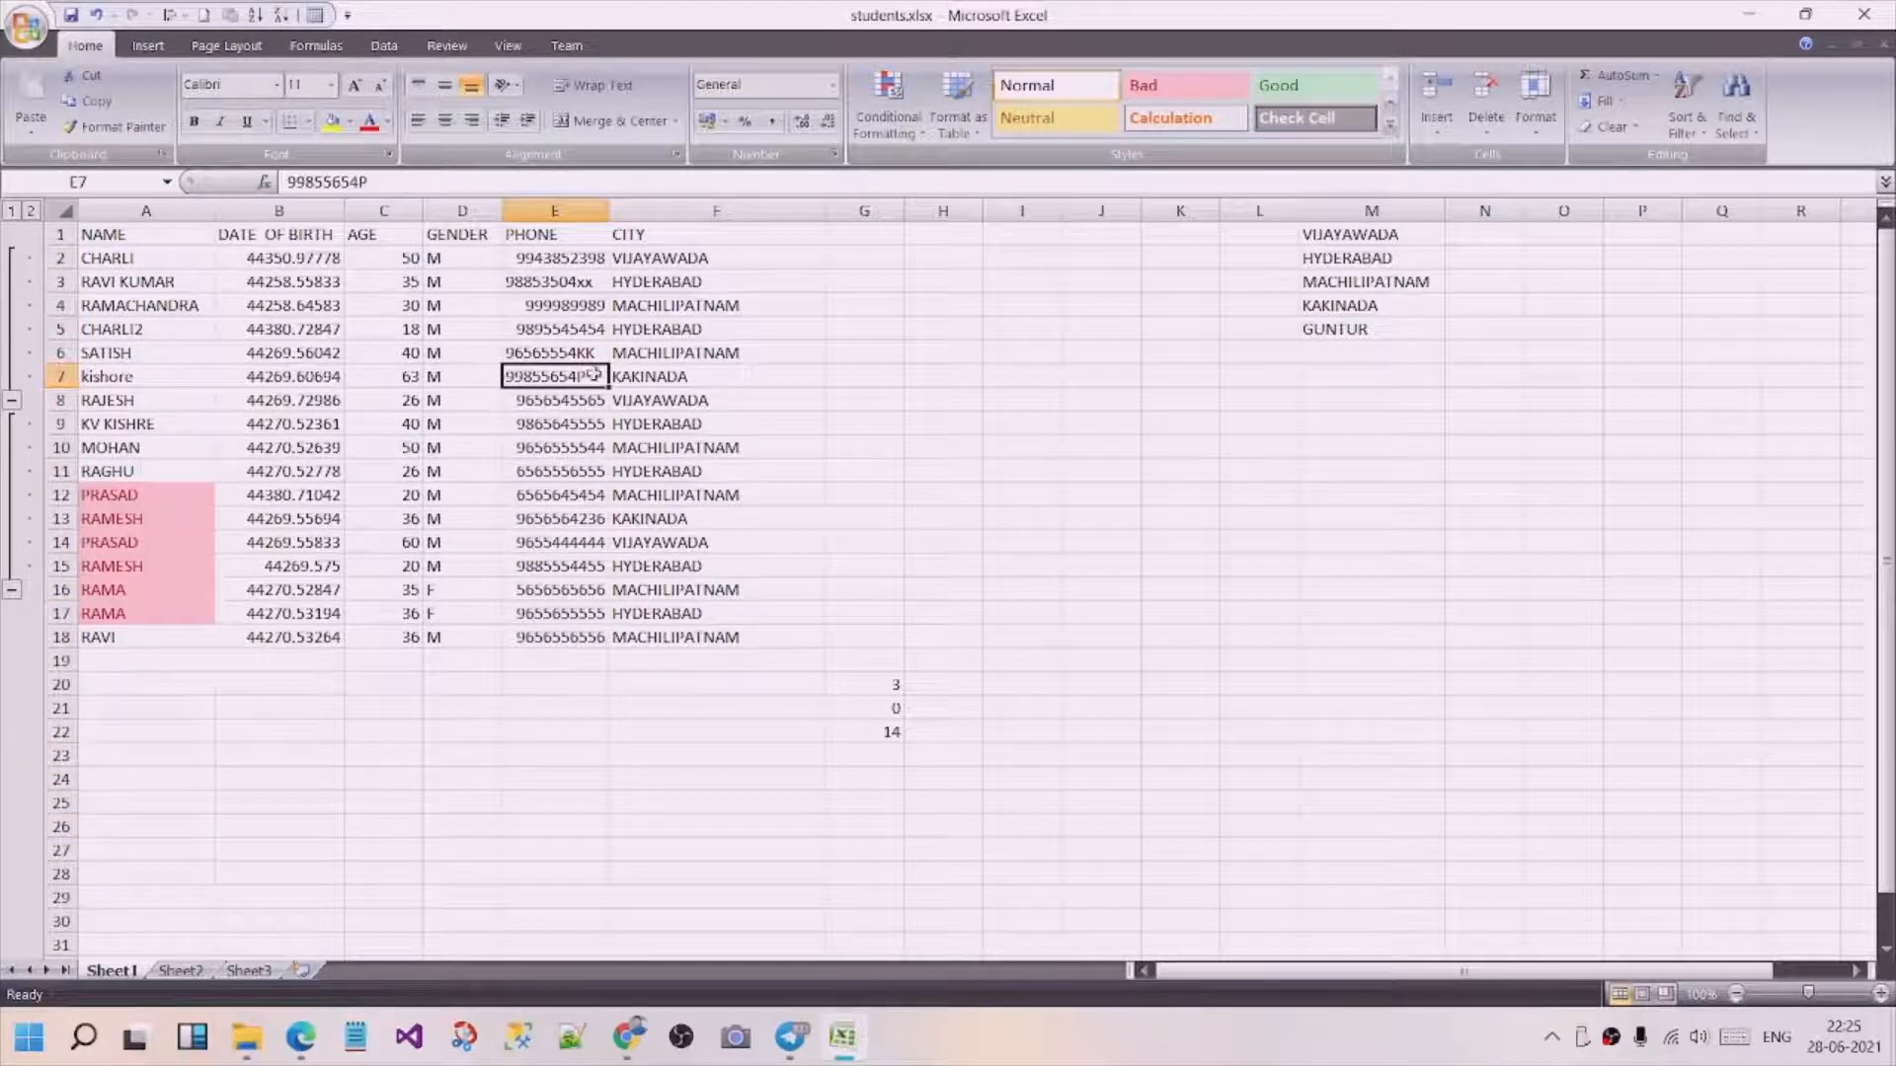
click(587, 280)
drag(573, 353, 573, 376)
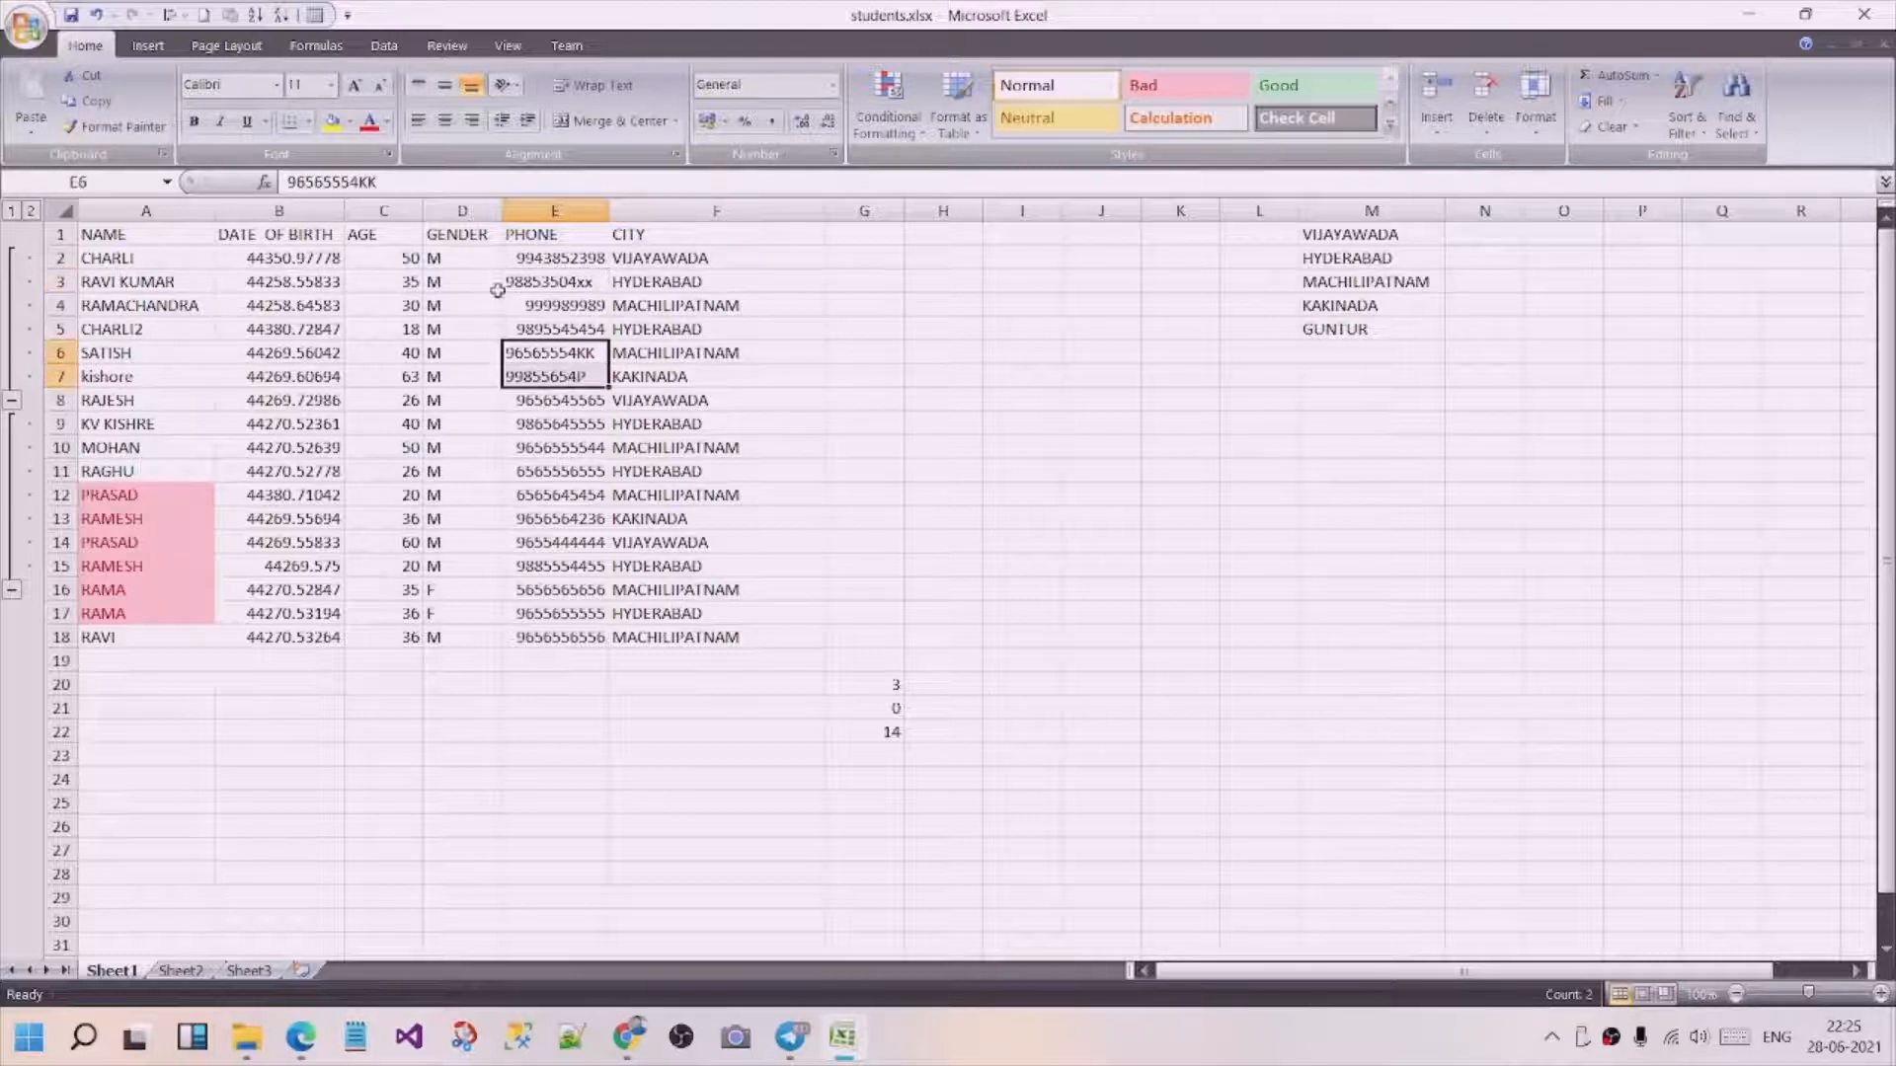
click(378, 134)
click(534, 280)
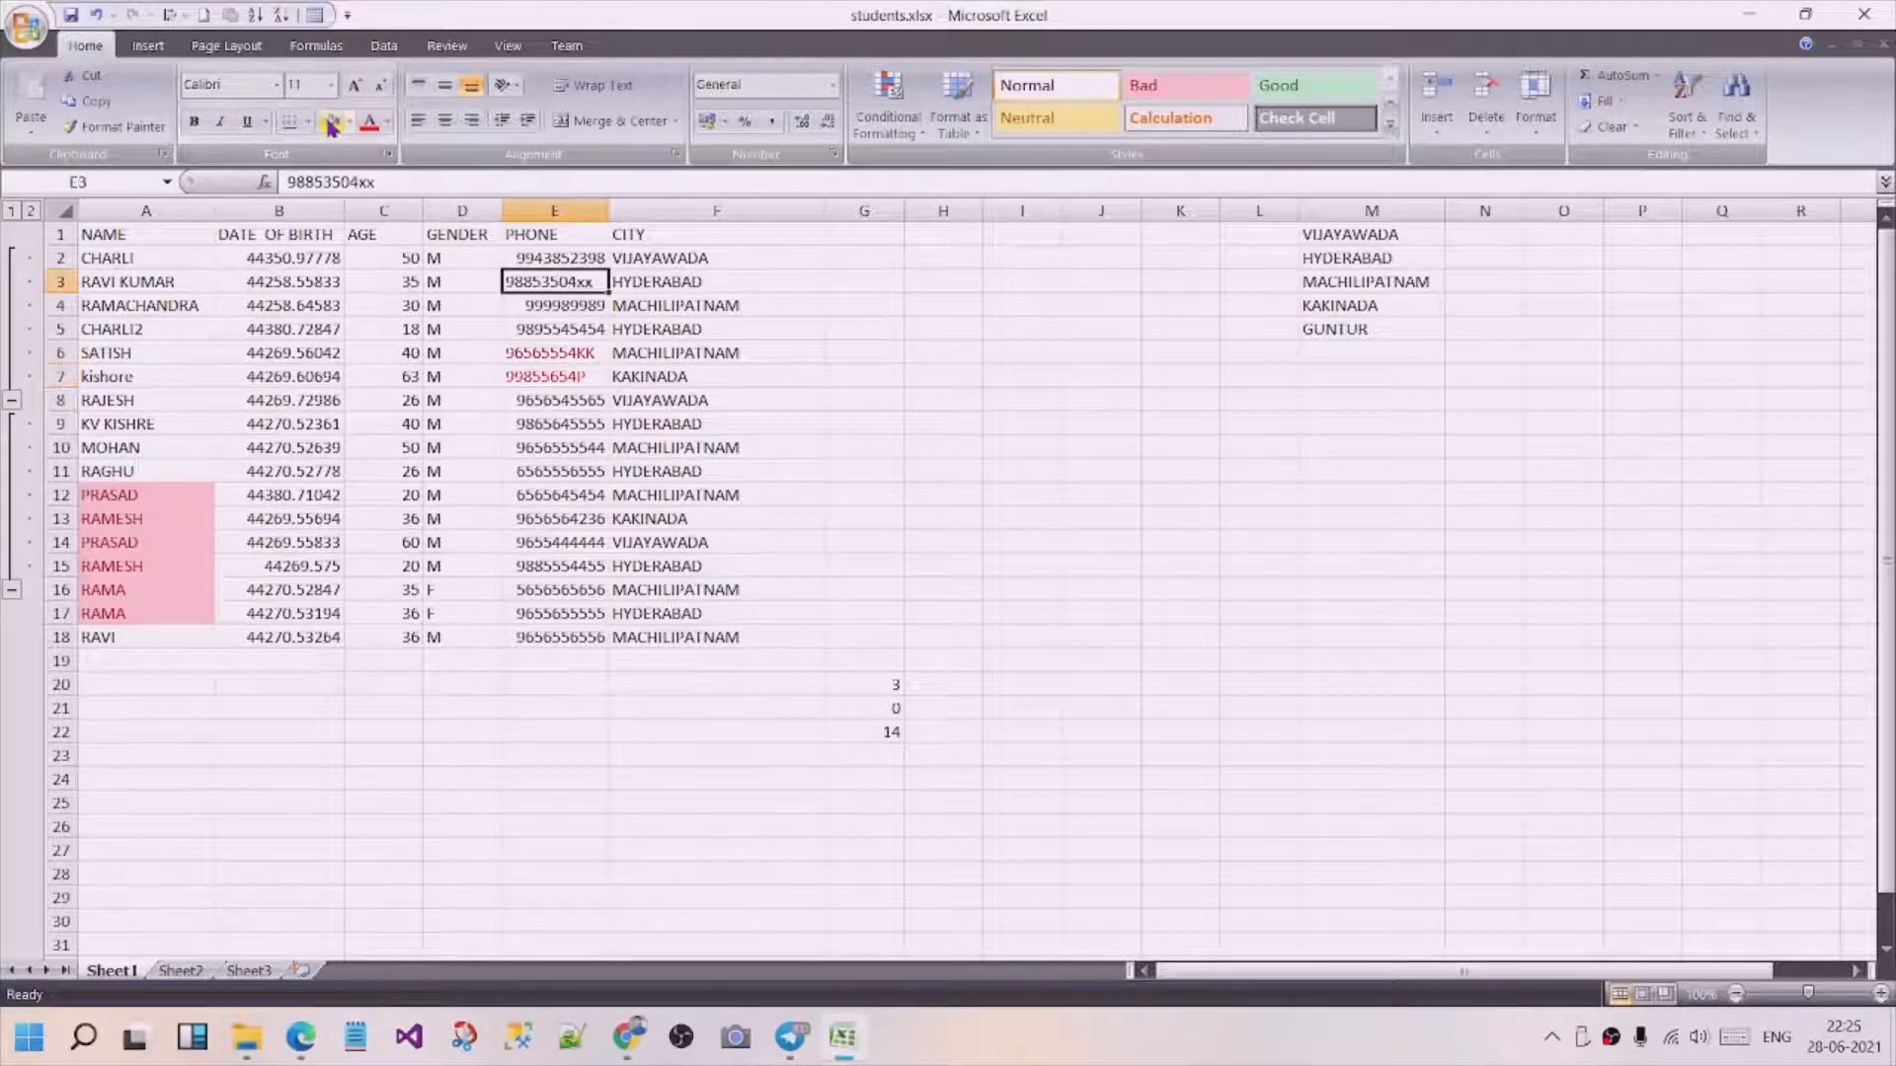
click(371, 123)
click(893, 731)
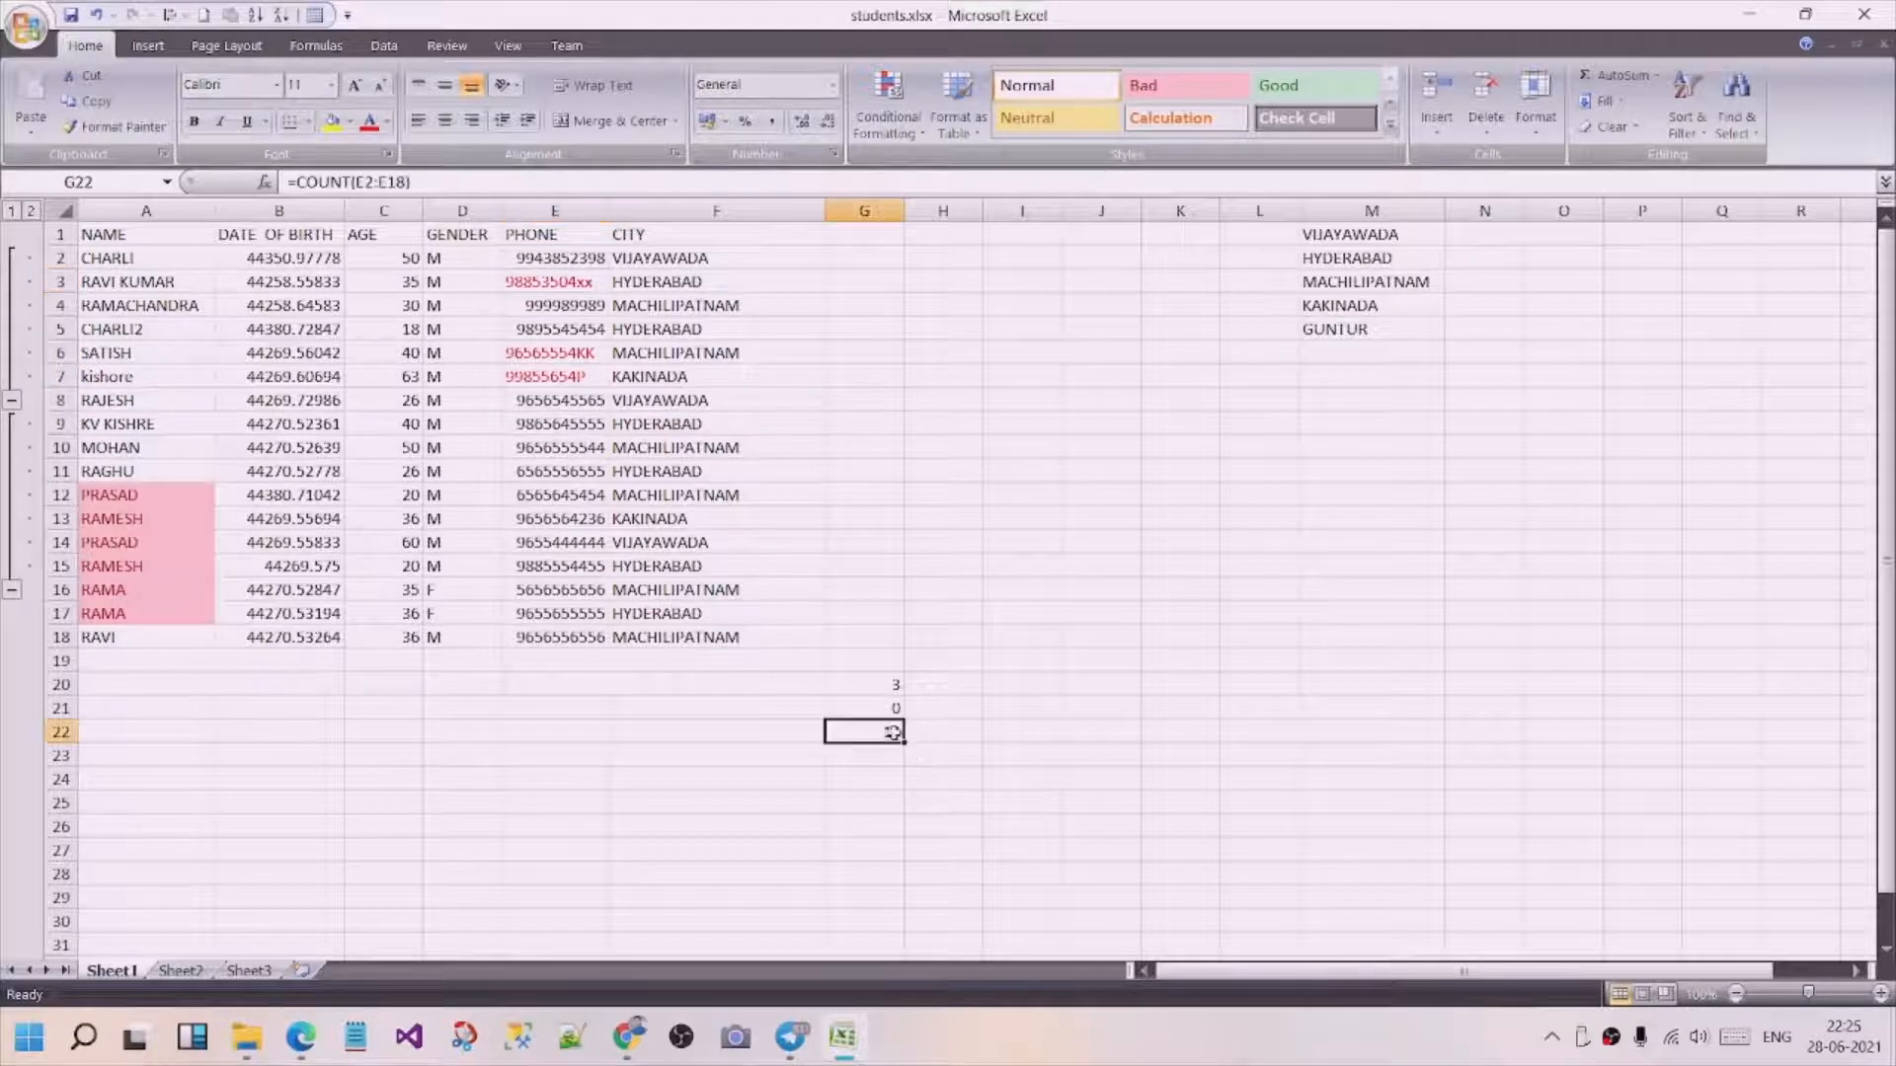
Enter a COUNT formula over the age range C2:C18 in cell G23, and review the formulas in G20 to G23.
click(877, 763)
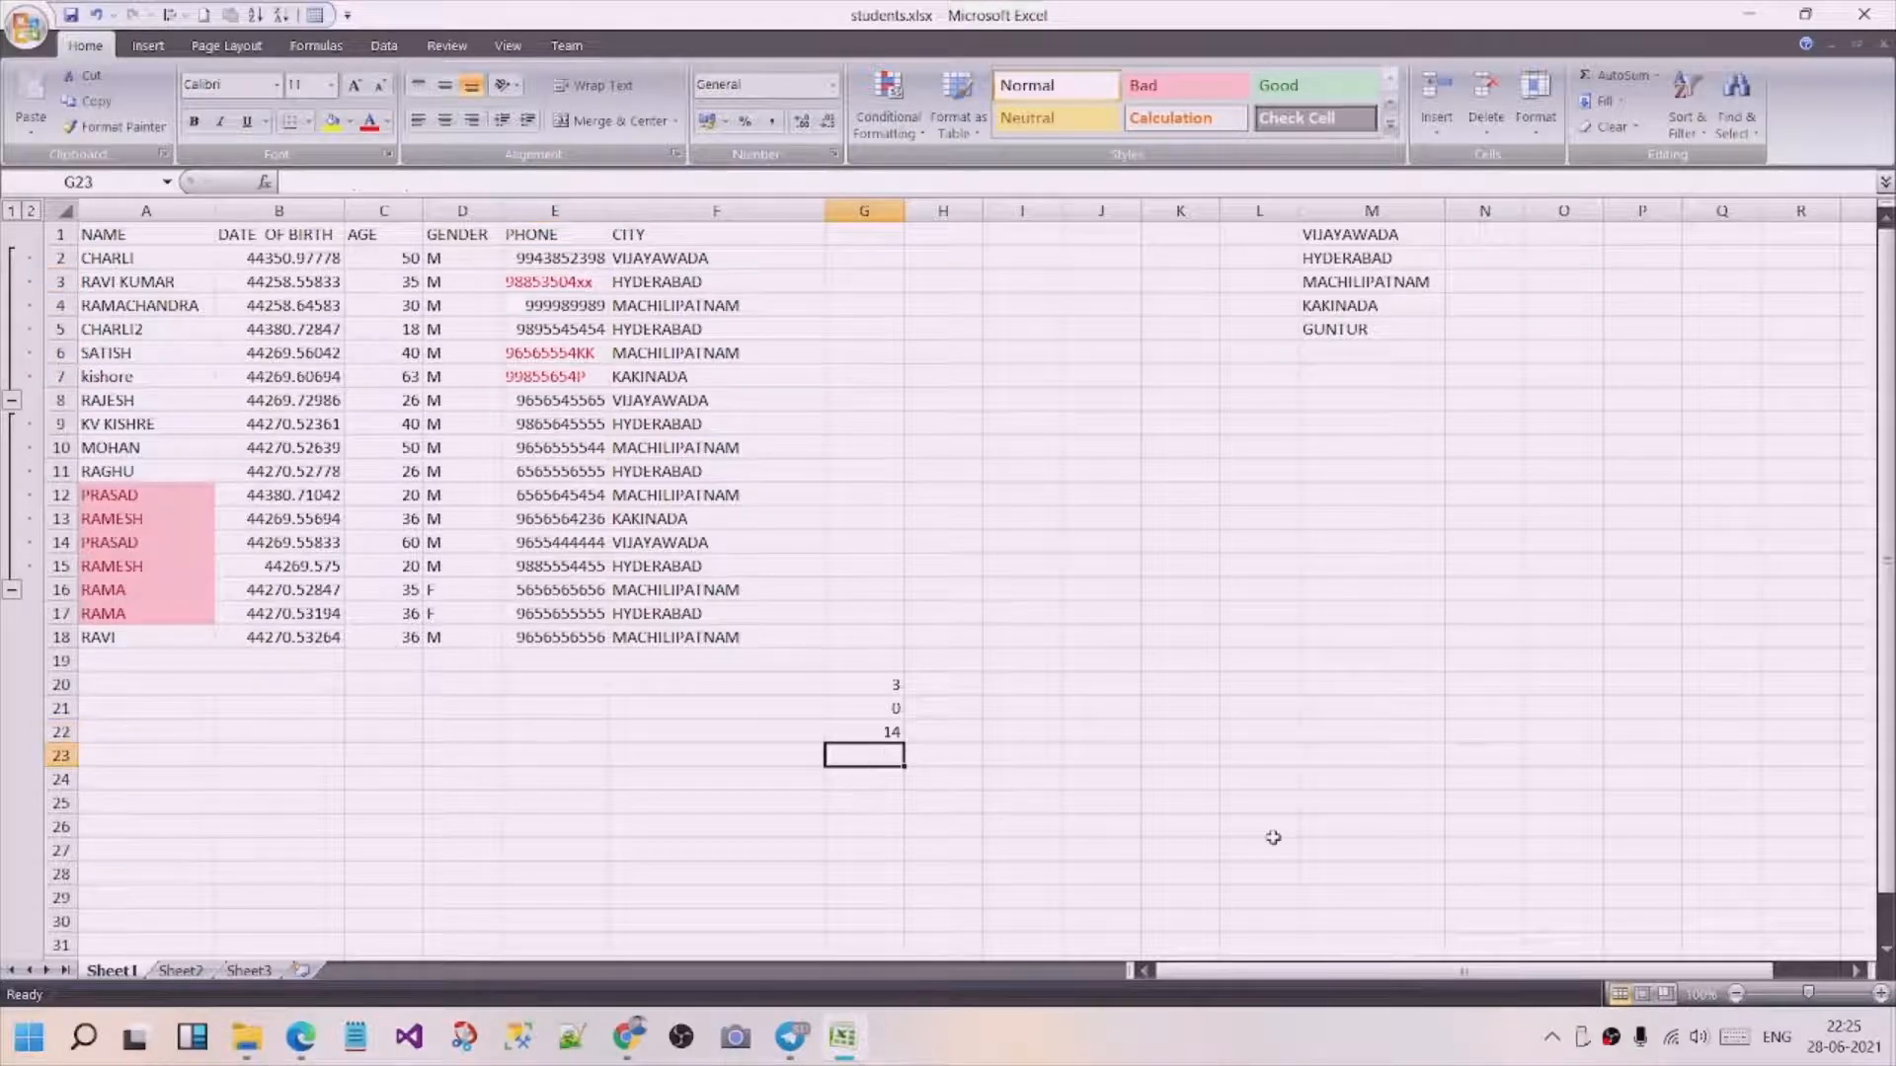
text(=cou)
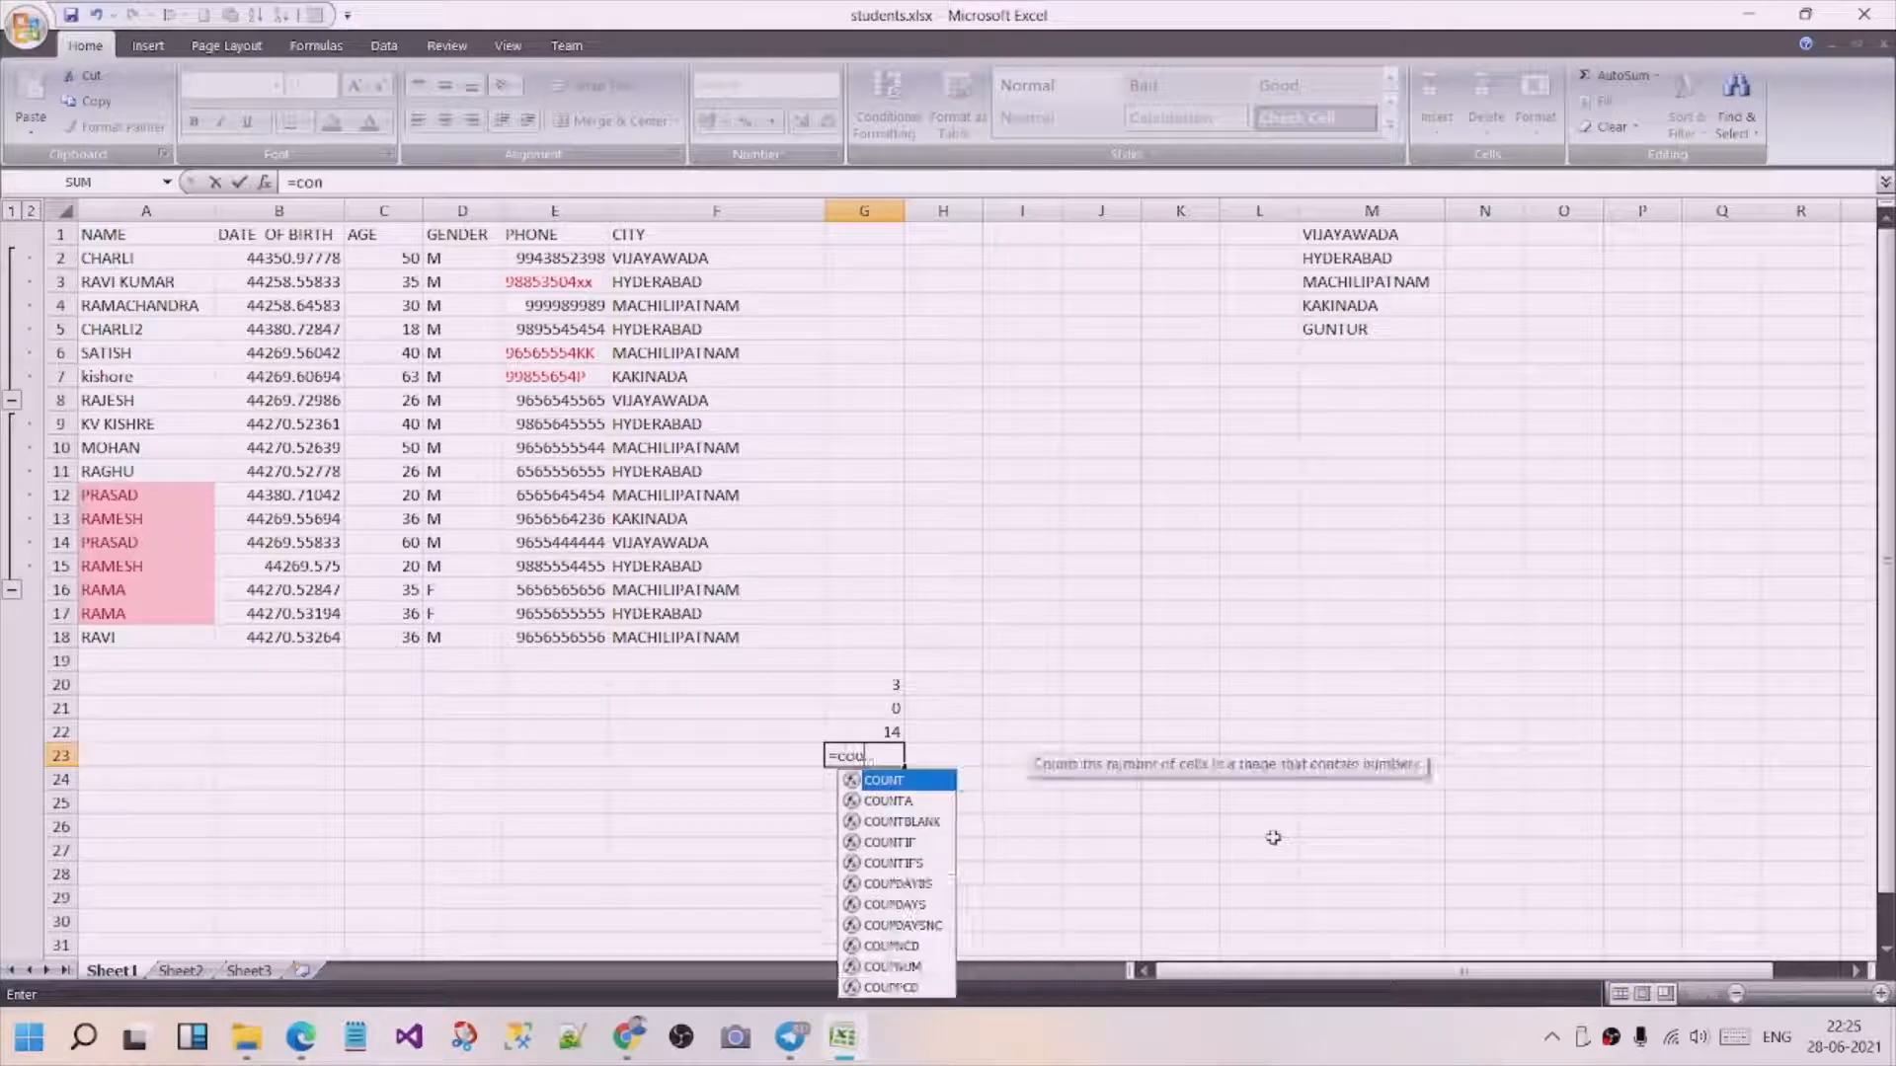
text(nt()
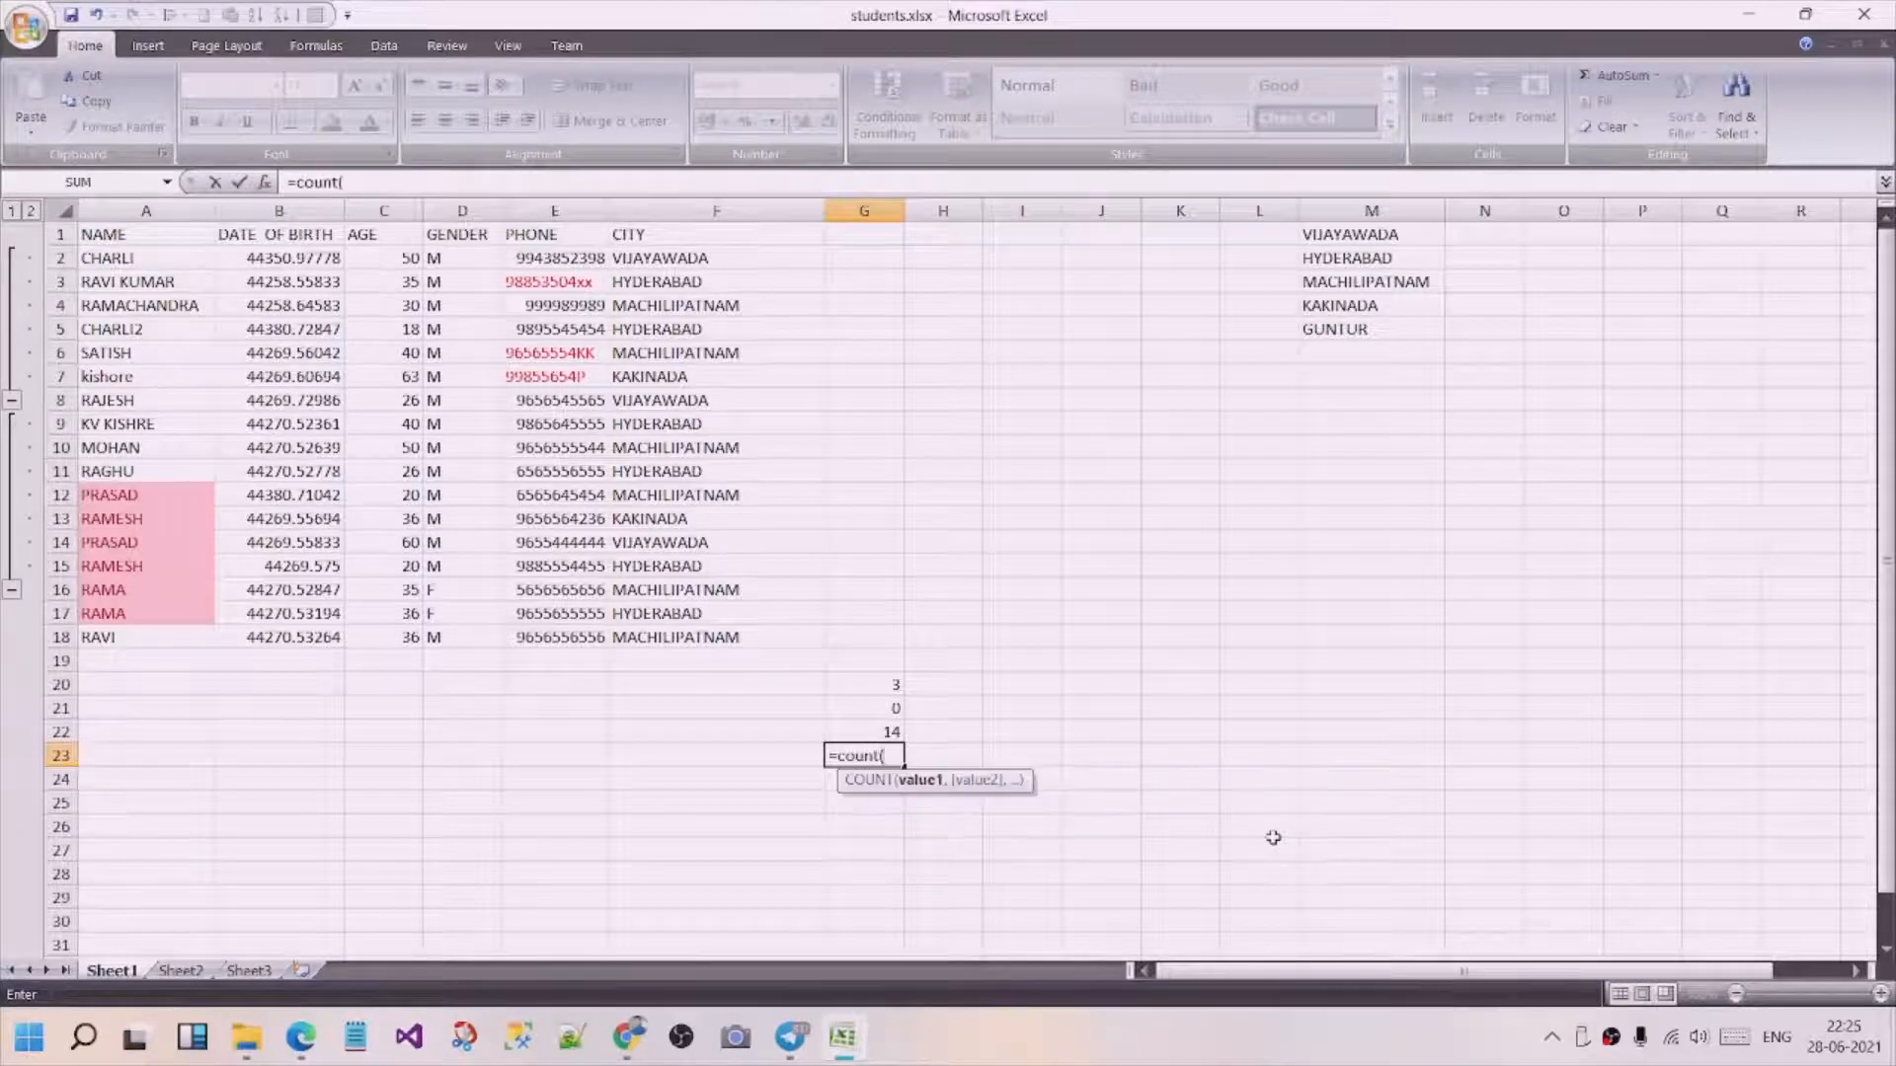
drag(385, 259, 390, 650)
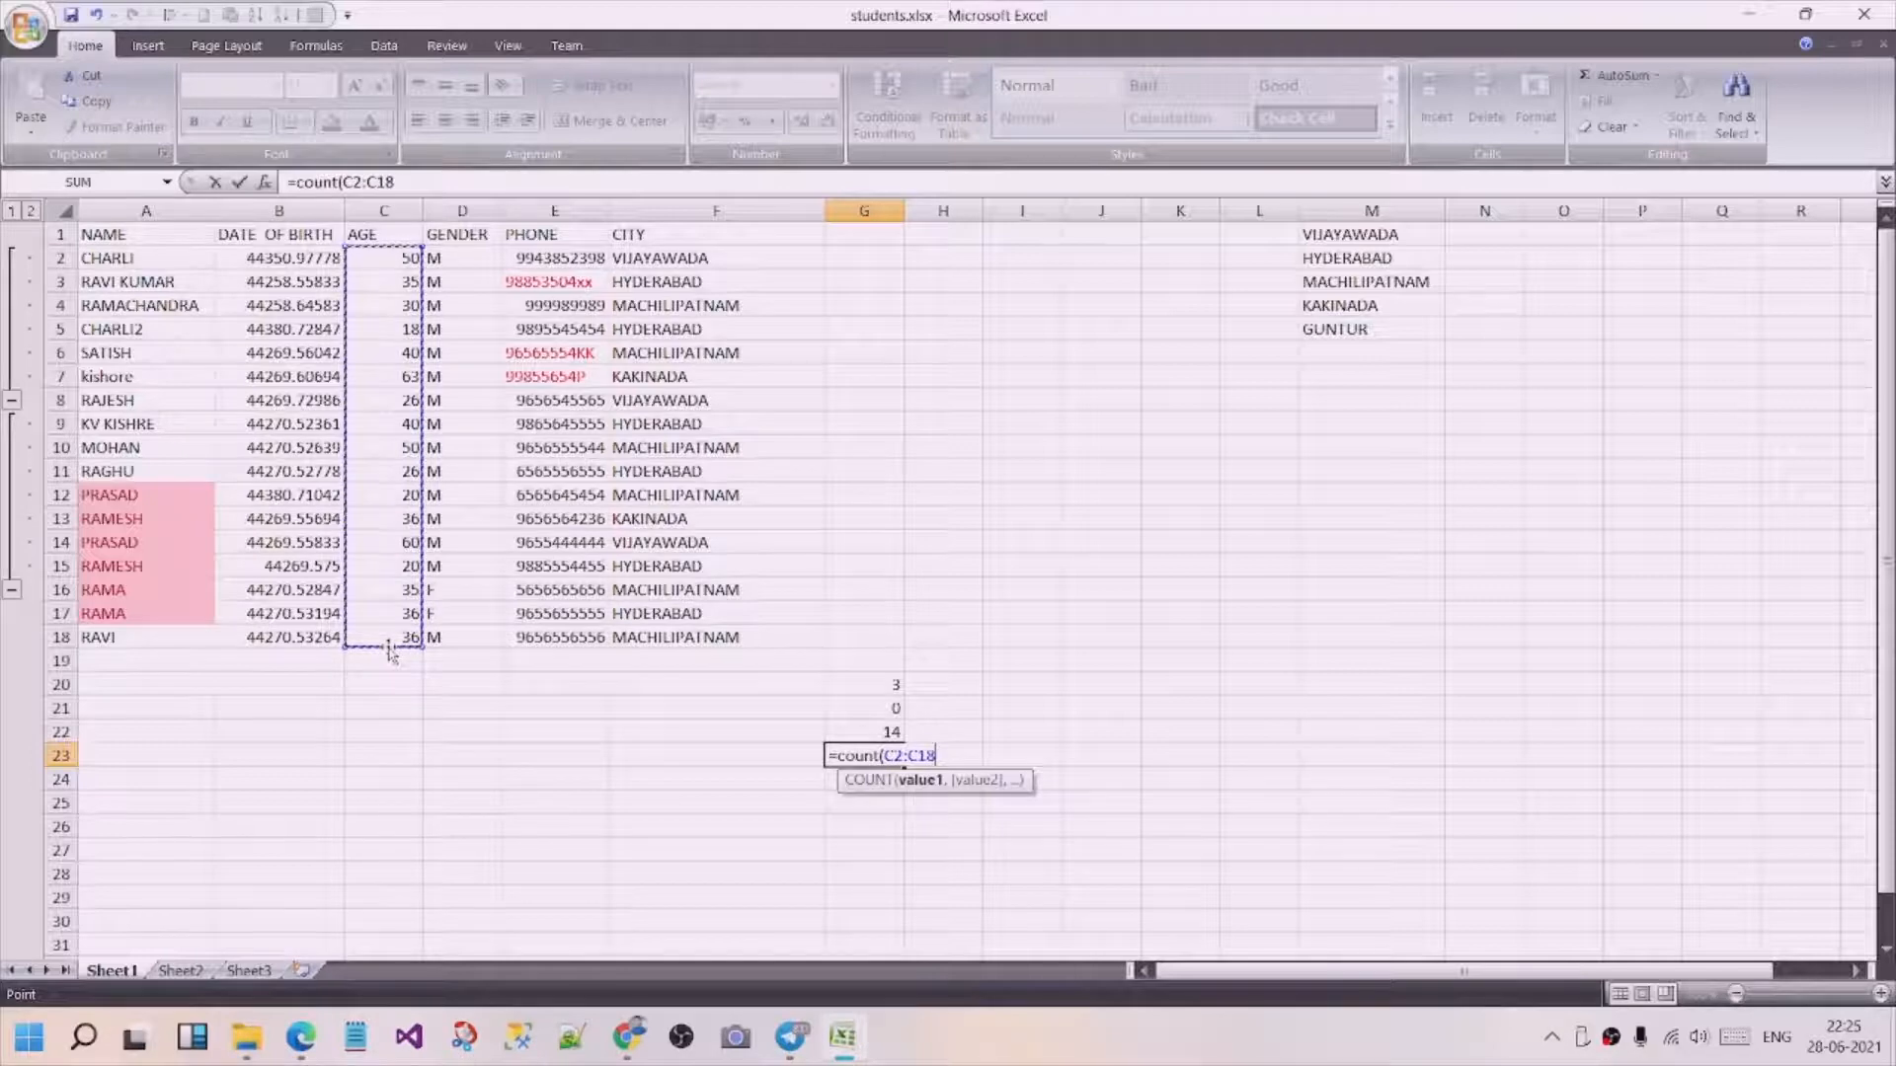
key(Return)
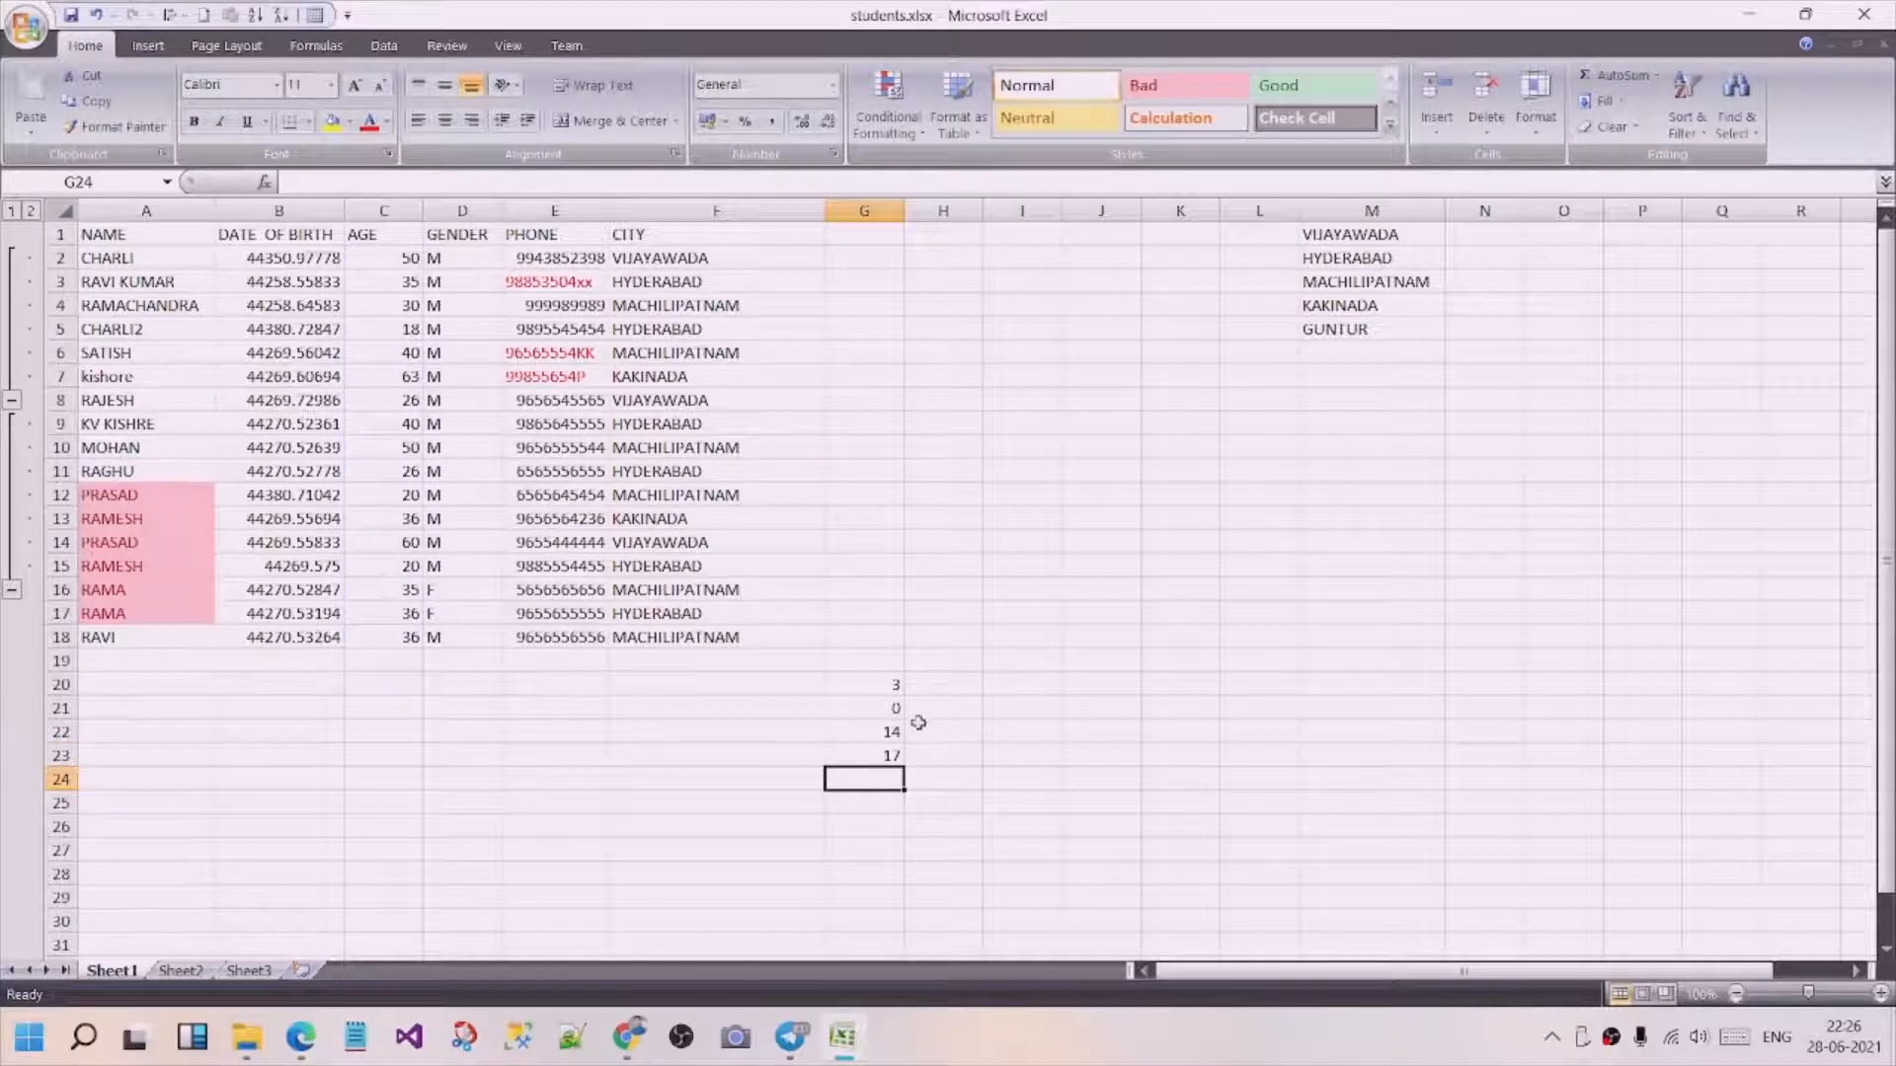
click(889, 753)
click(889, 732)
click(889, 708)
click(892, 686)
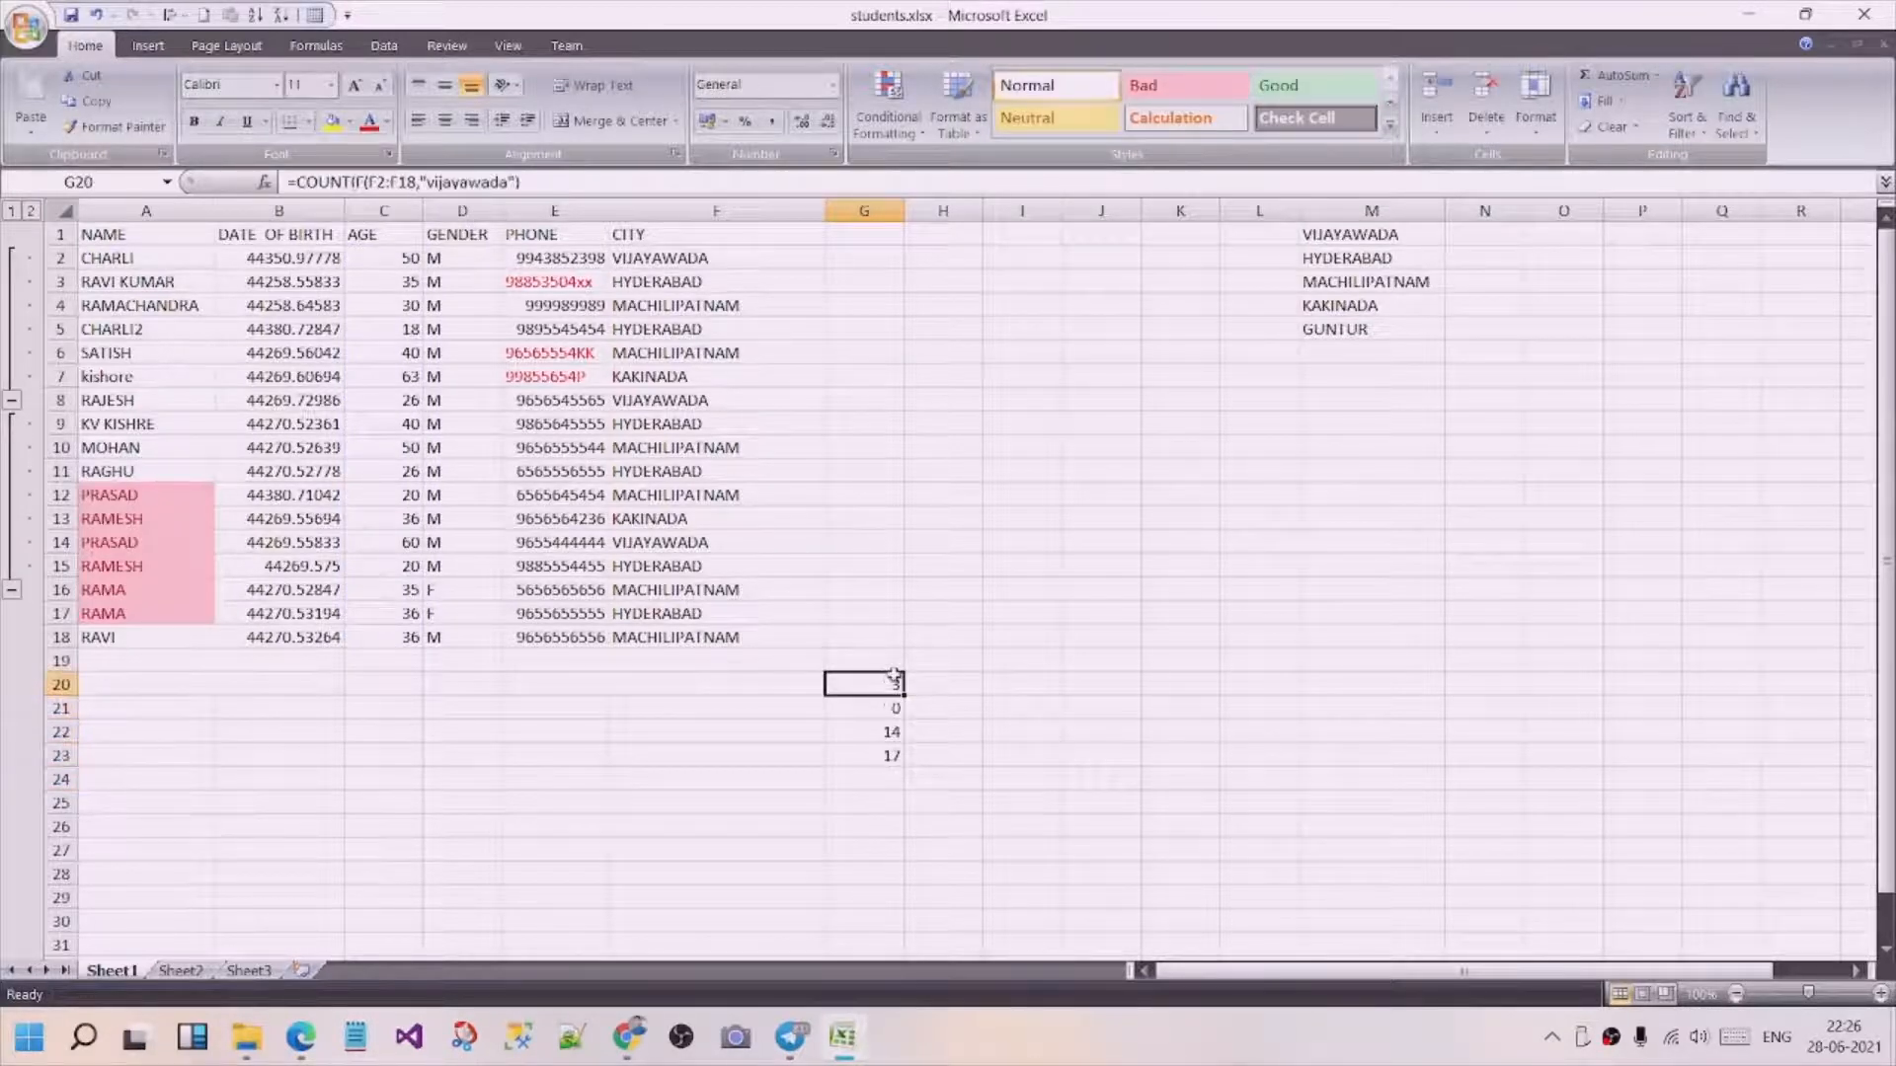
click(992, 755)
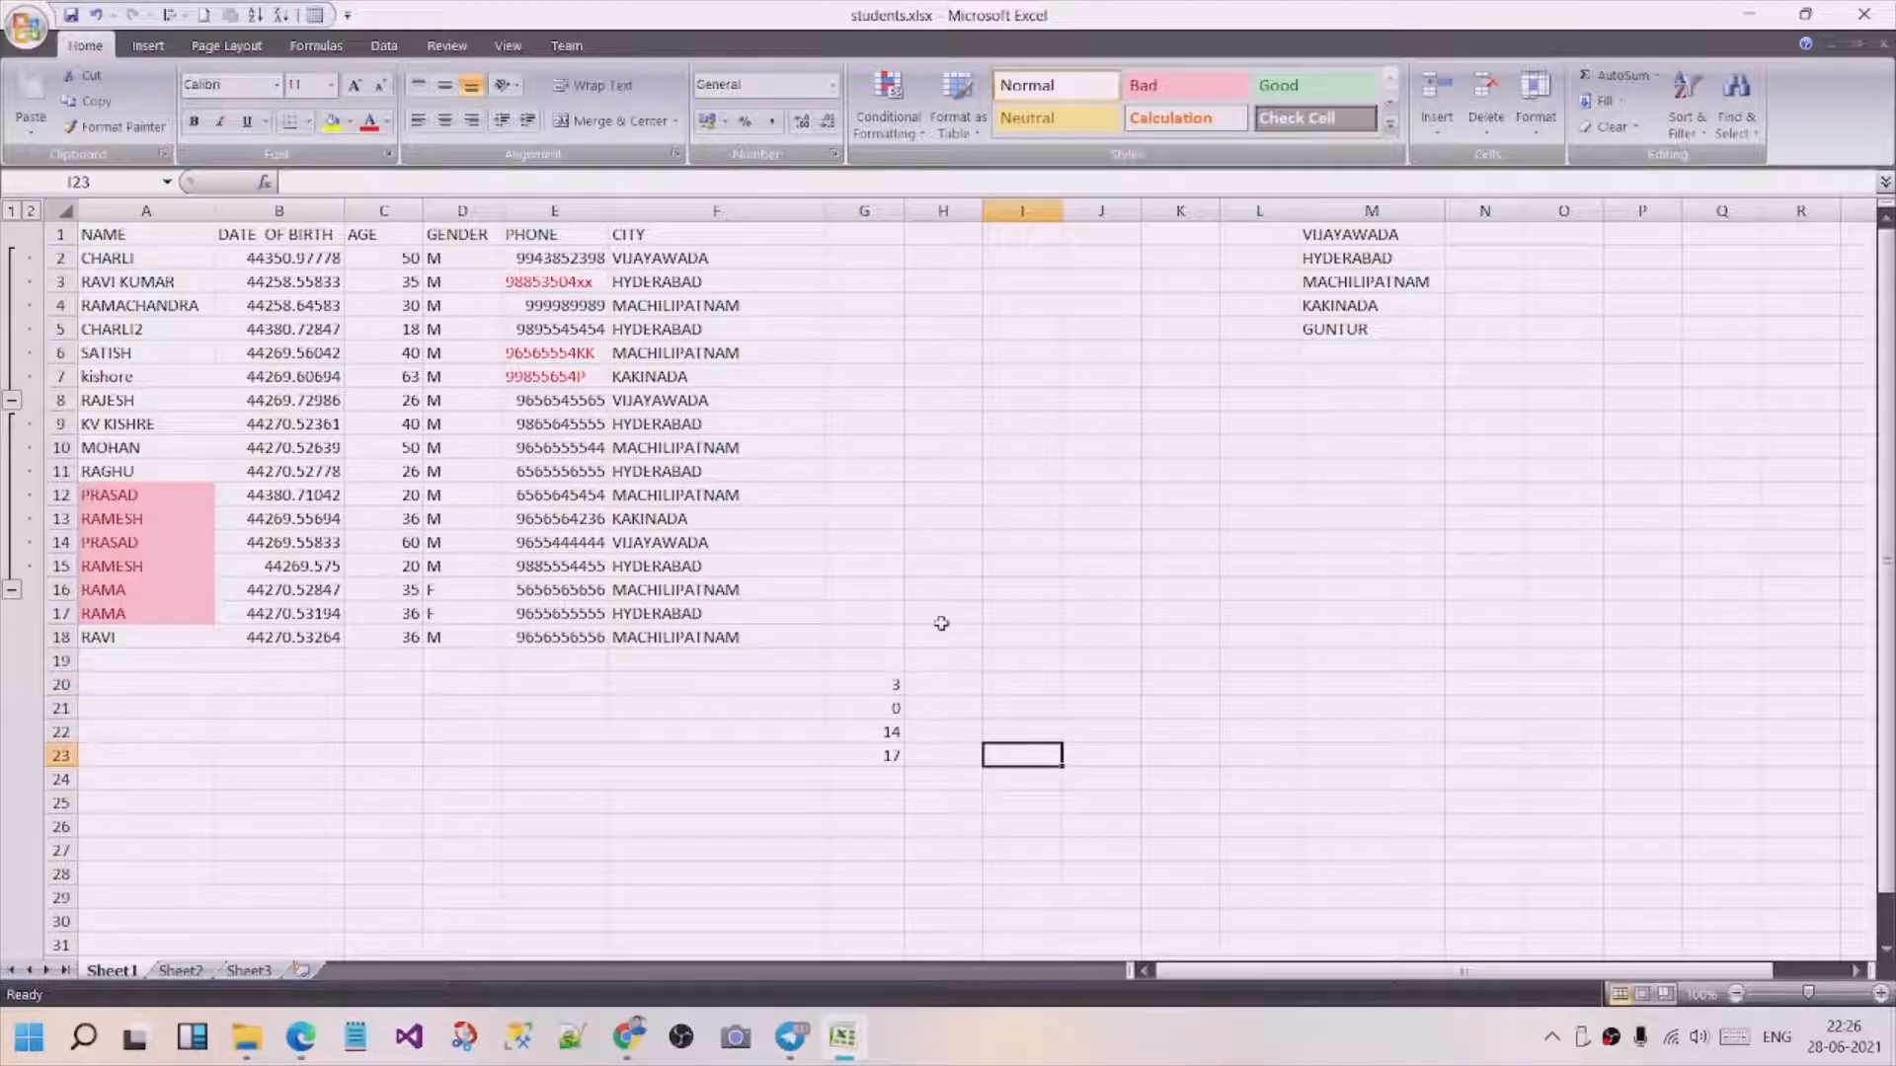
Try to edit the start of the city entry in cell F4.
click(649, 307)
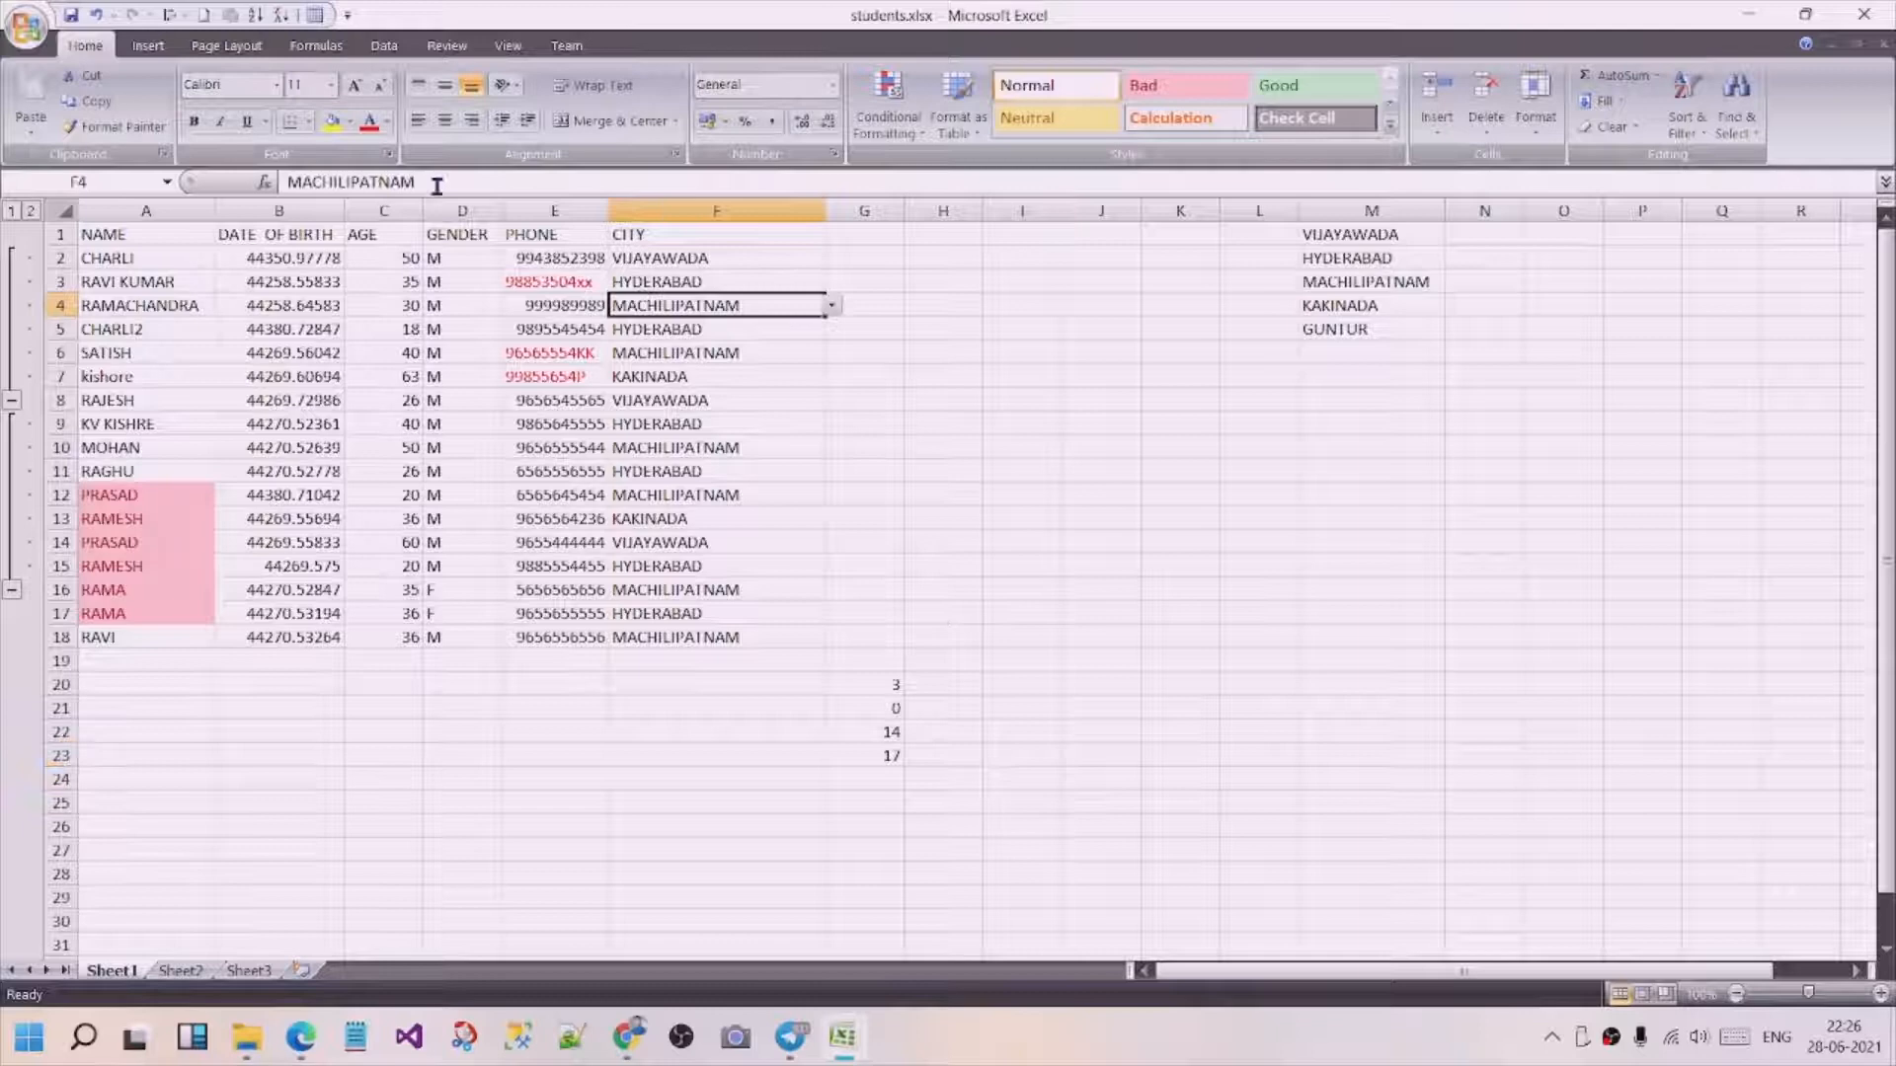
click(288, 180)
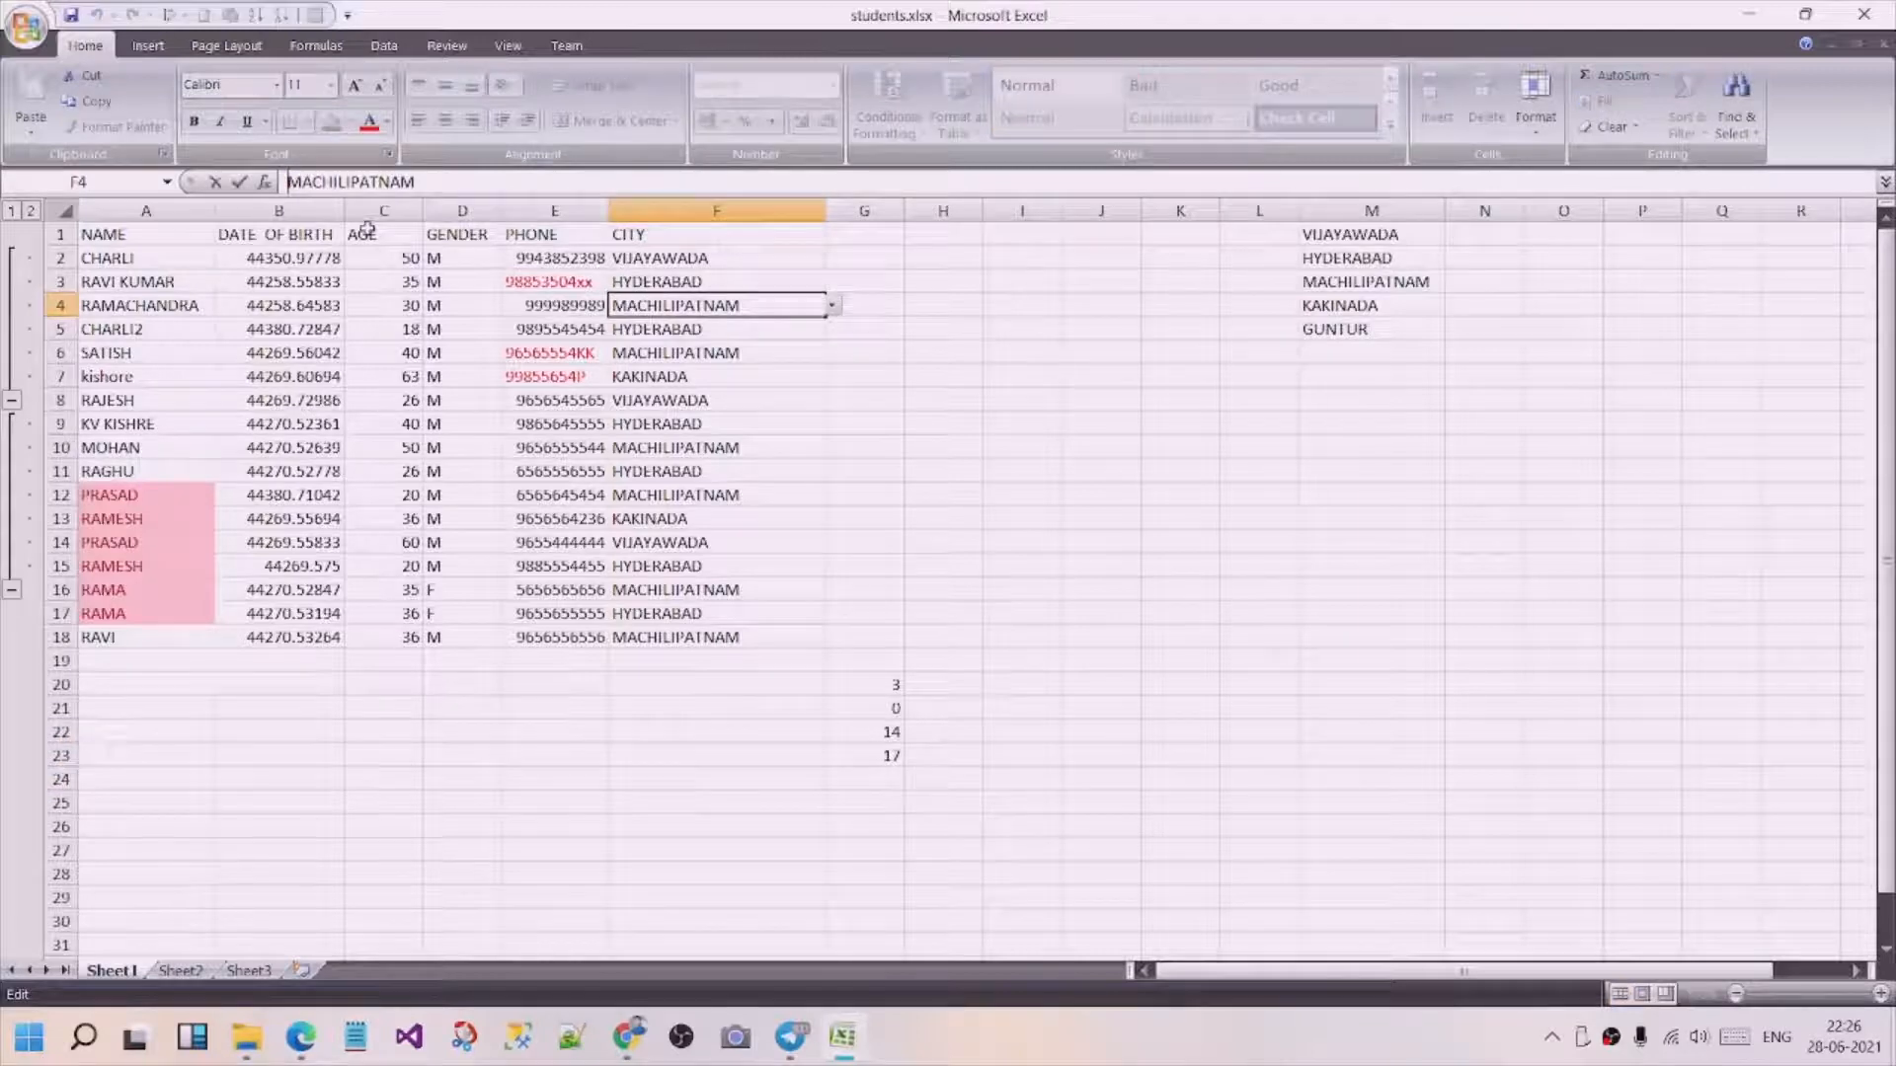
click(664, 374)
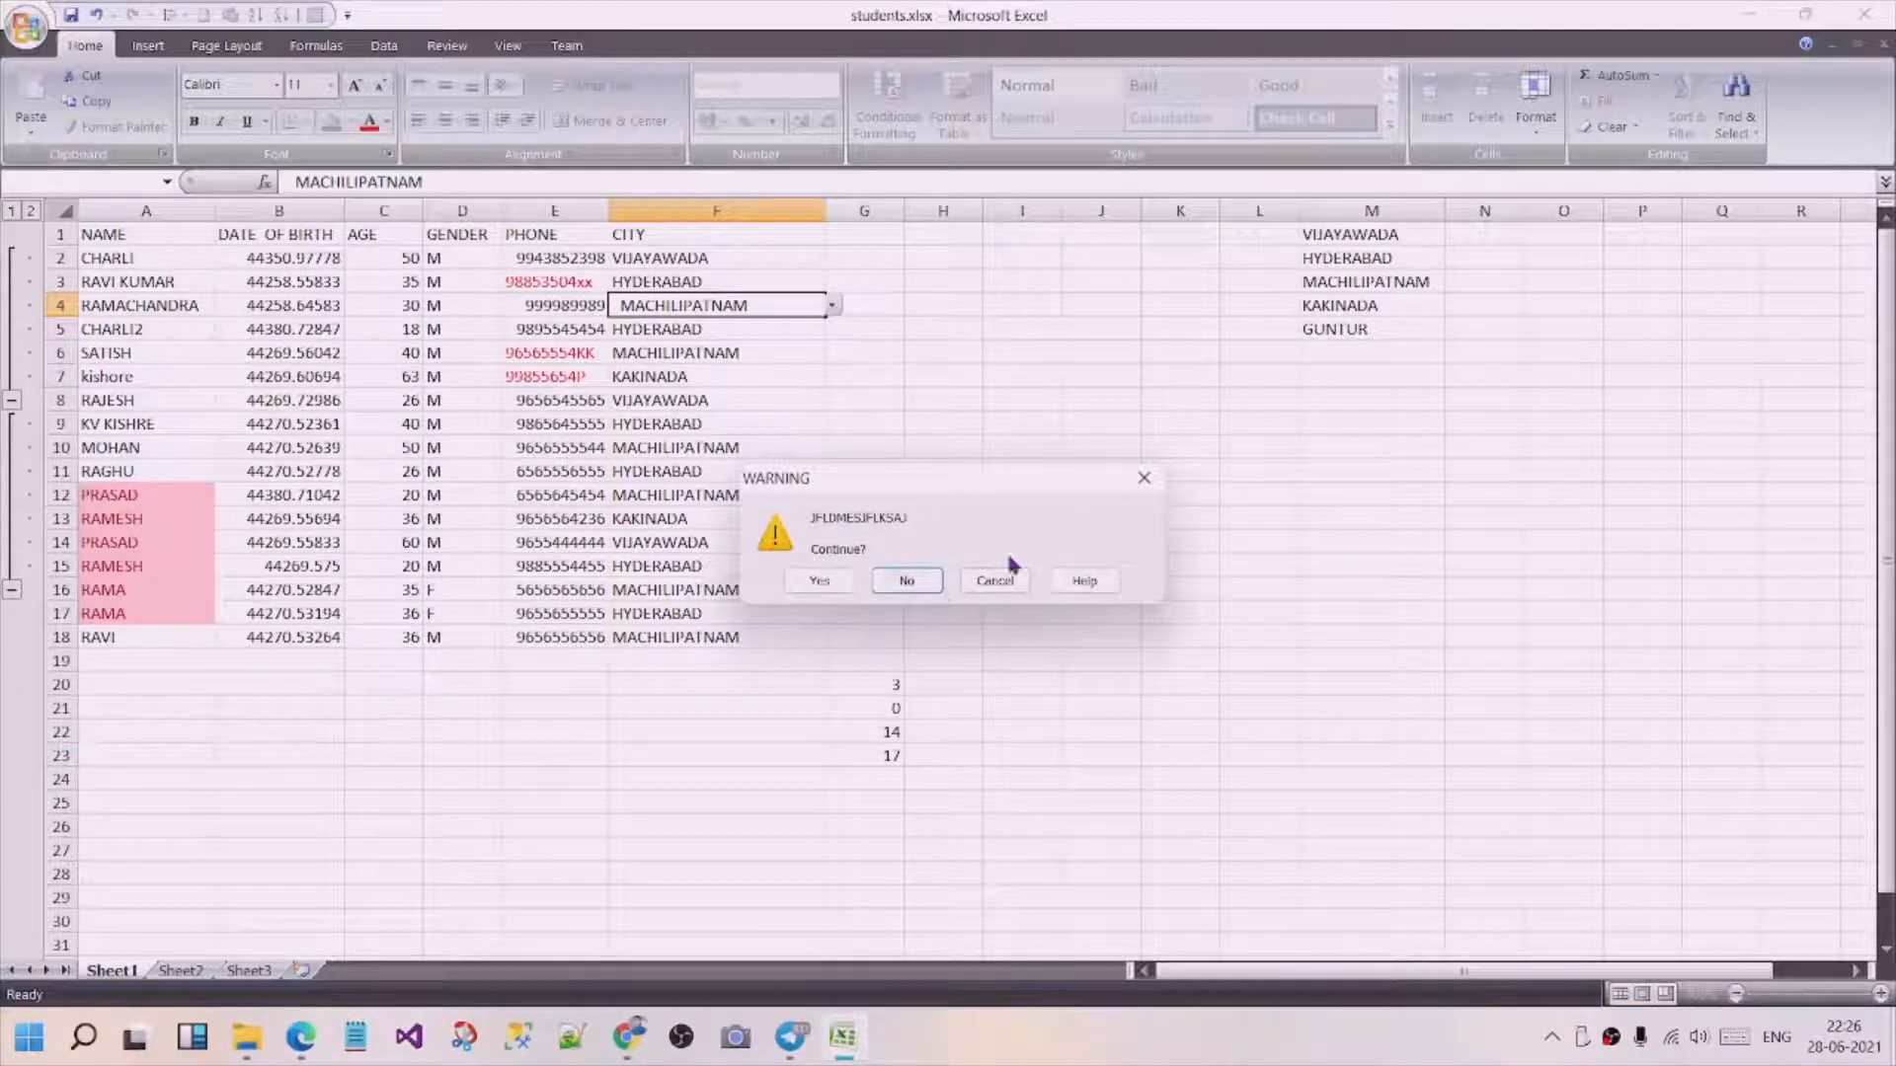
click(1142, 486)
click(993, 379)
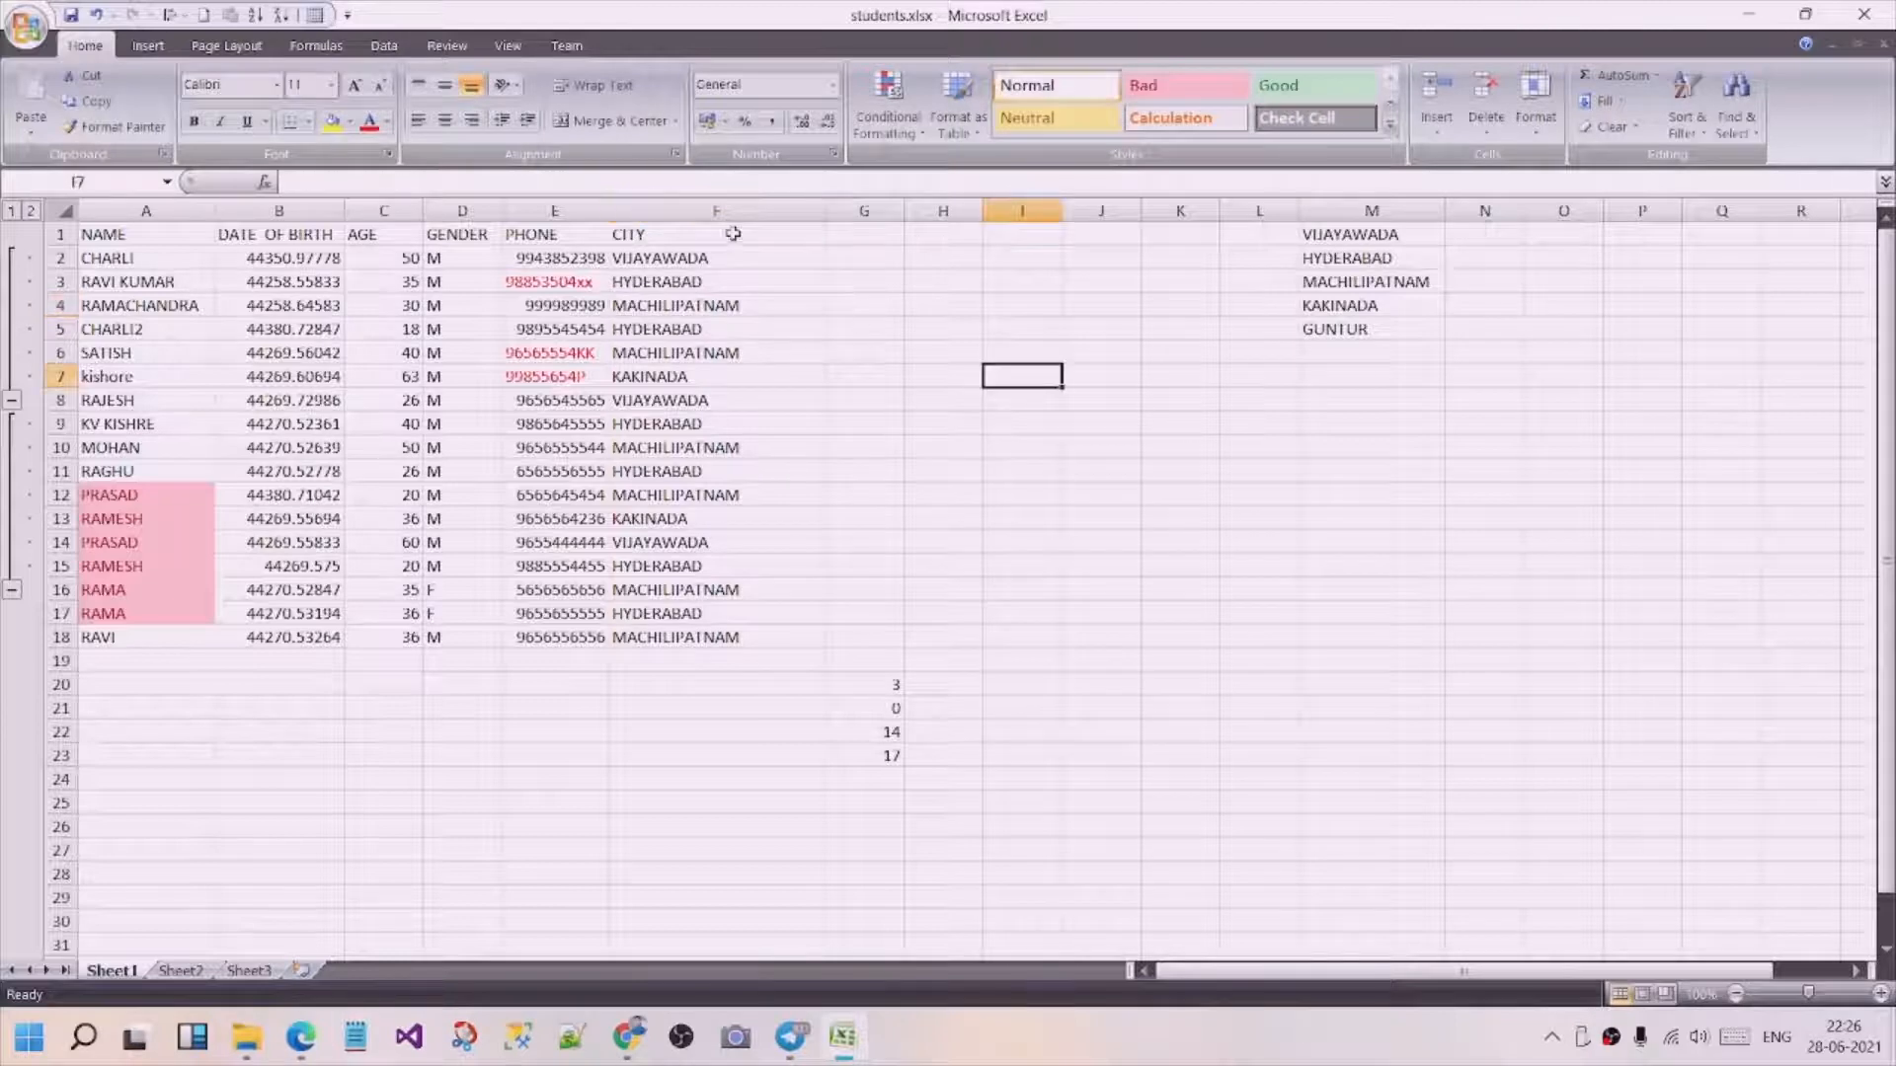
Try to pad the phone entries in cells E8 and E9 with leading spaces, and the one in E9 with trailing spaces.
click(548, 397)
click(296, 182)
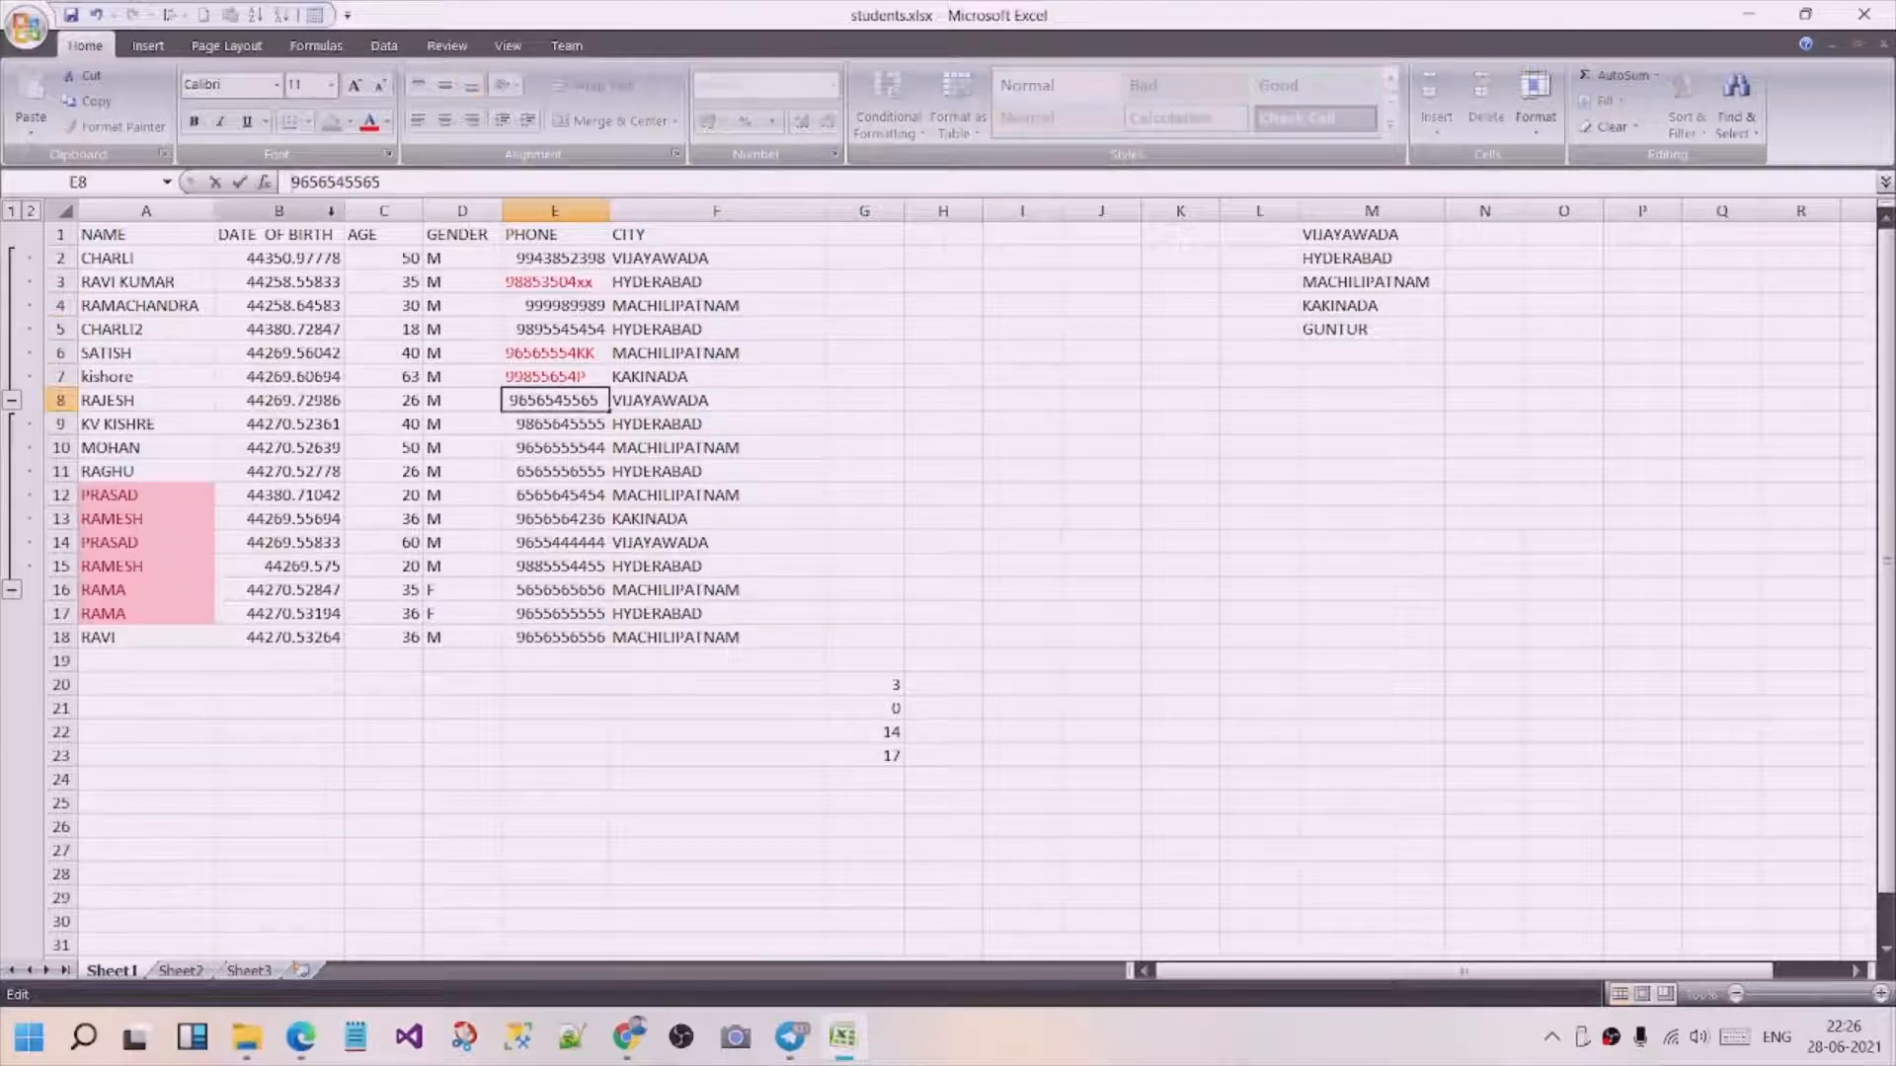
click(548, 756)
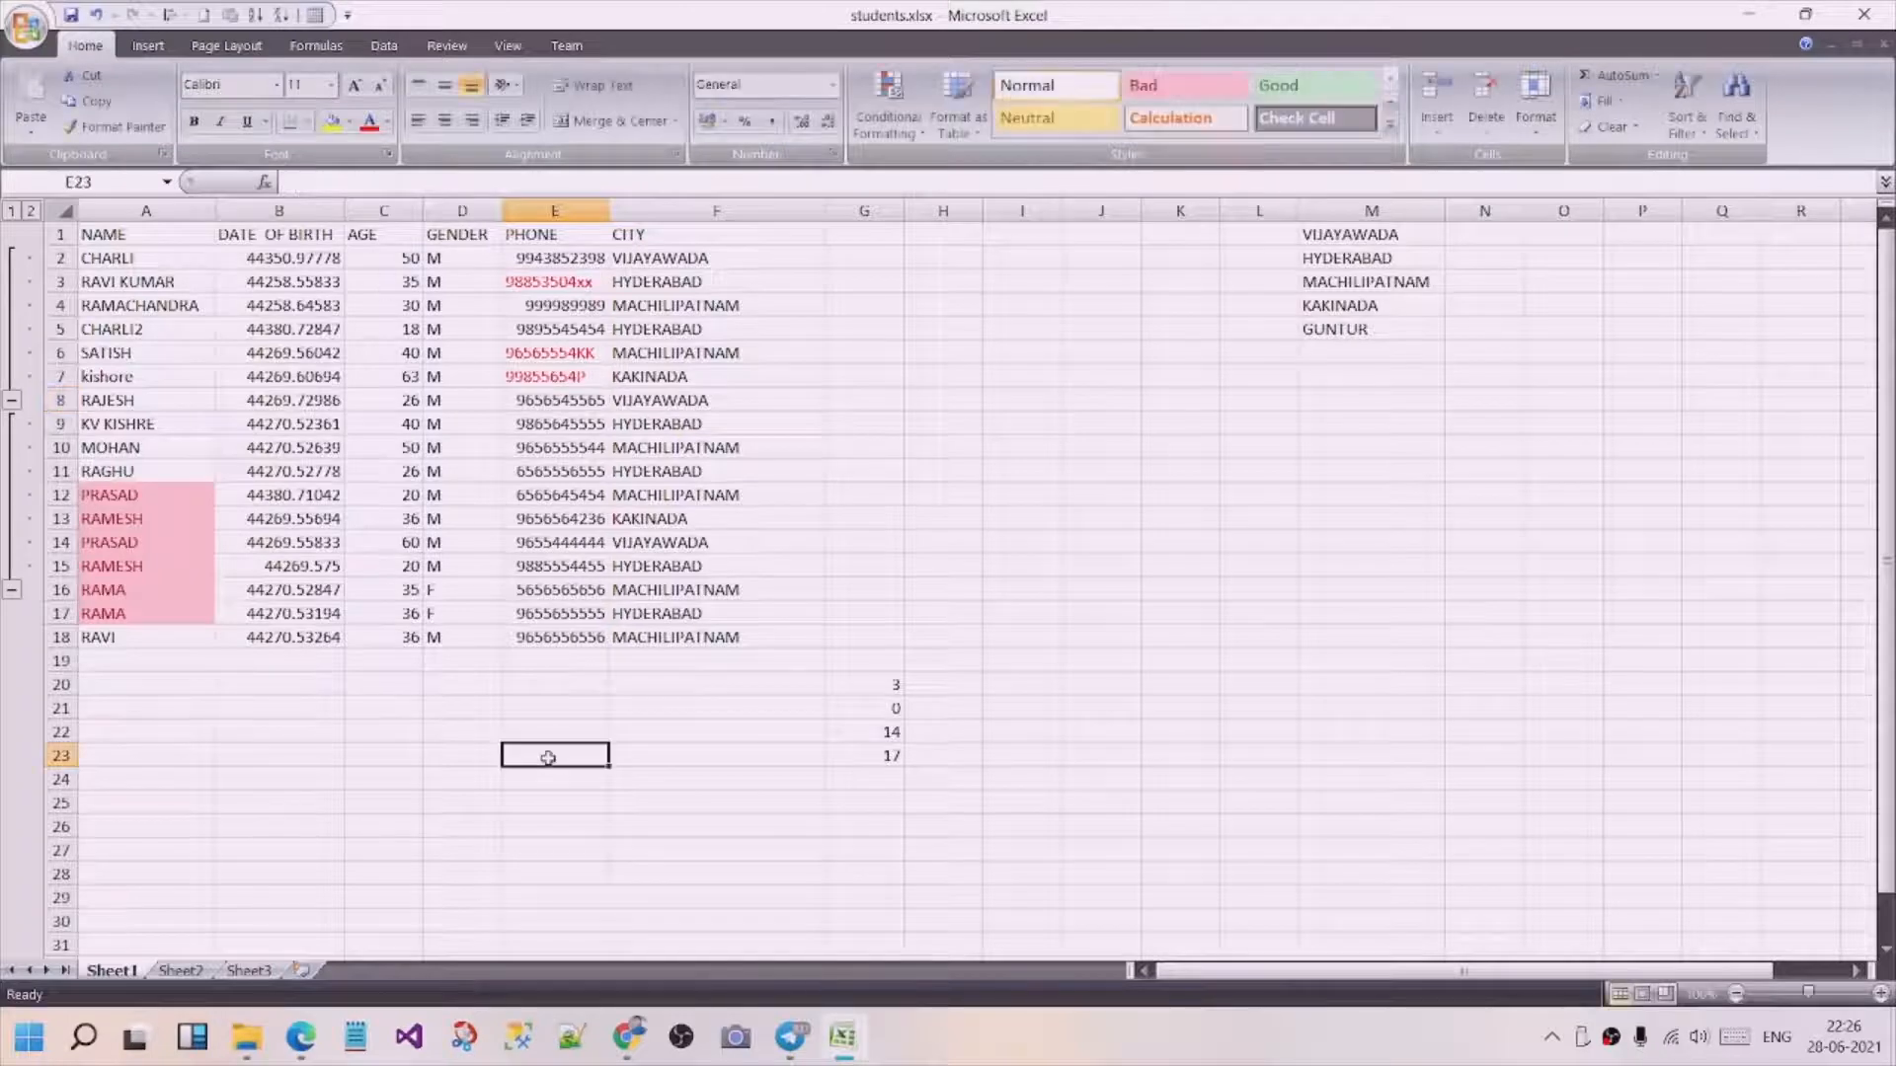
click(533, 423)
click(286, 181)
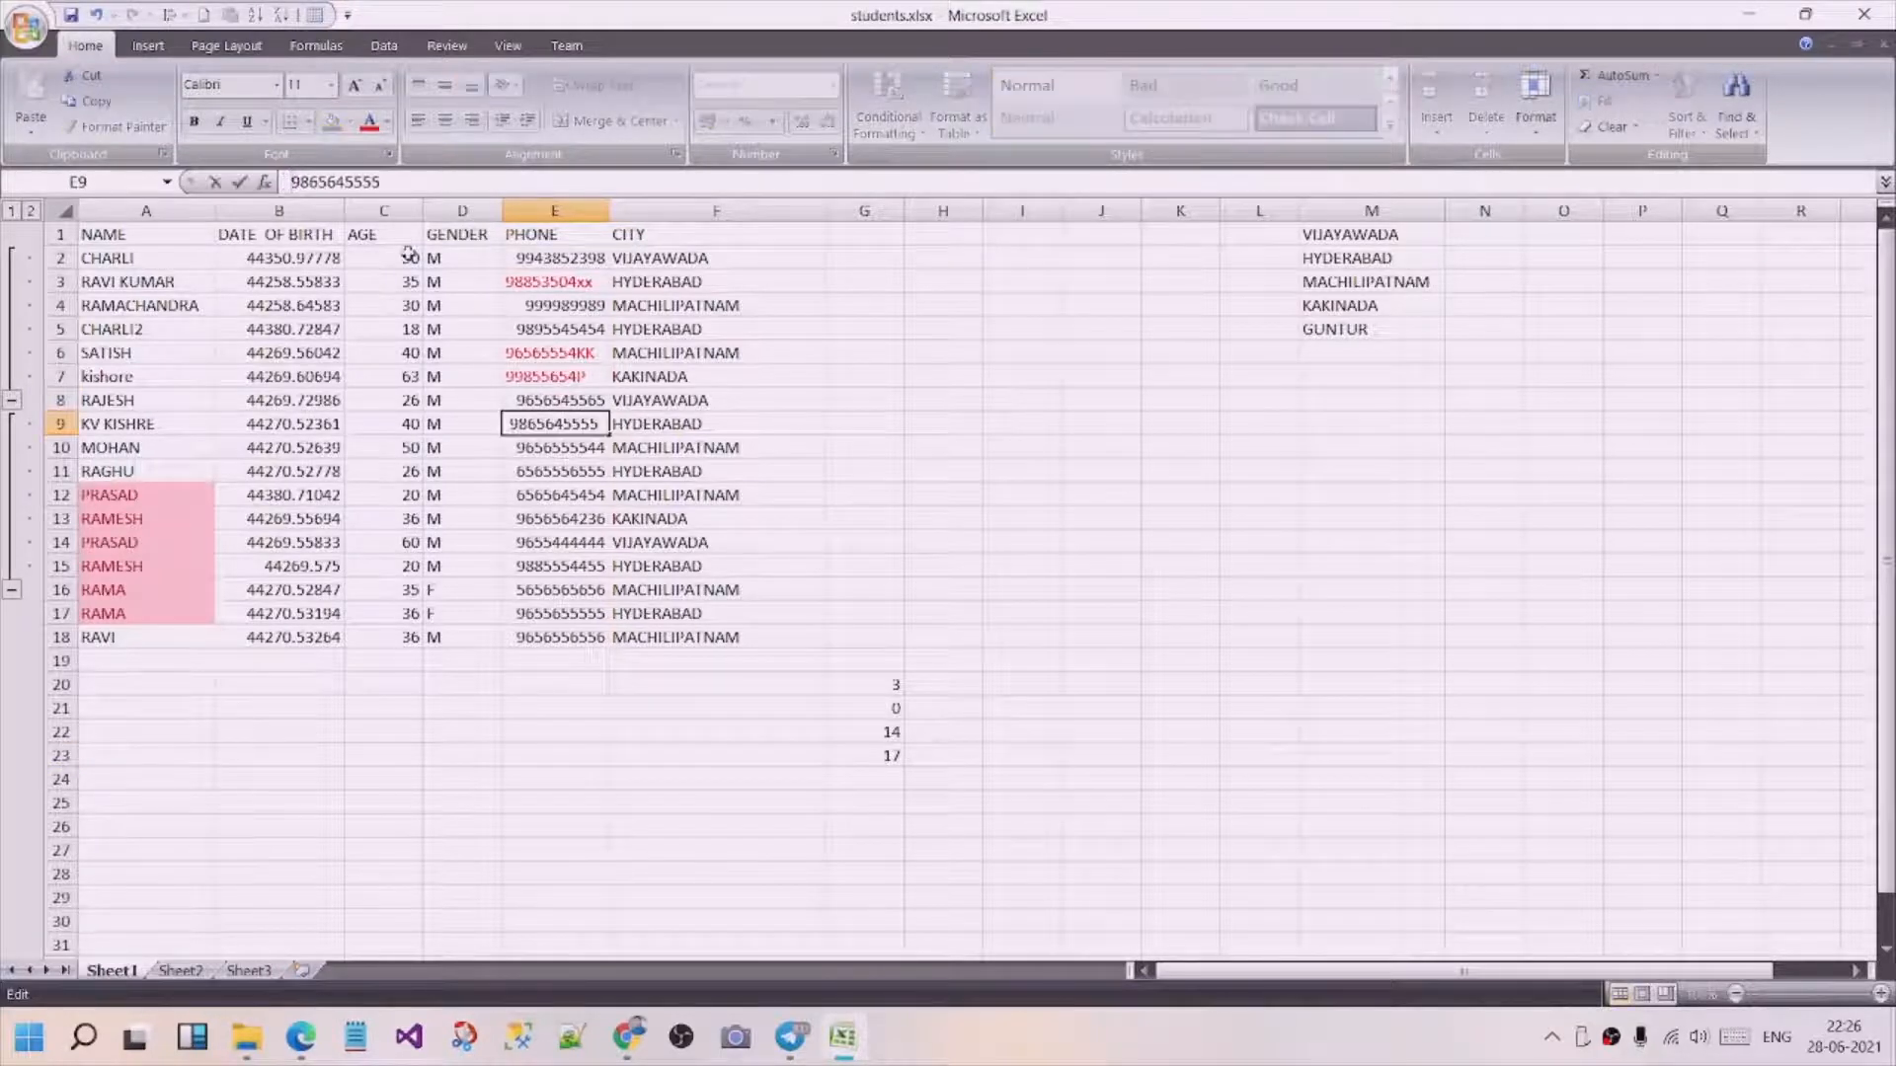
key(Return)
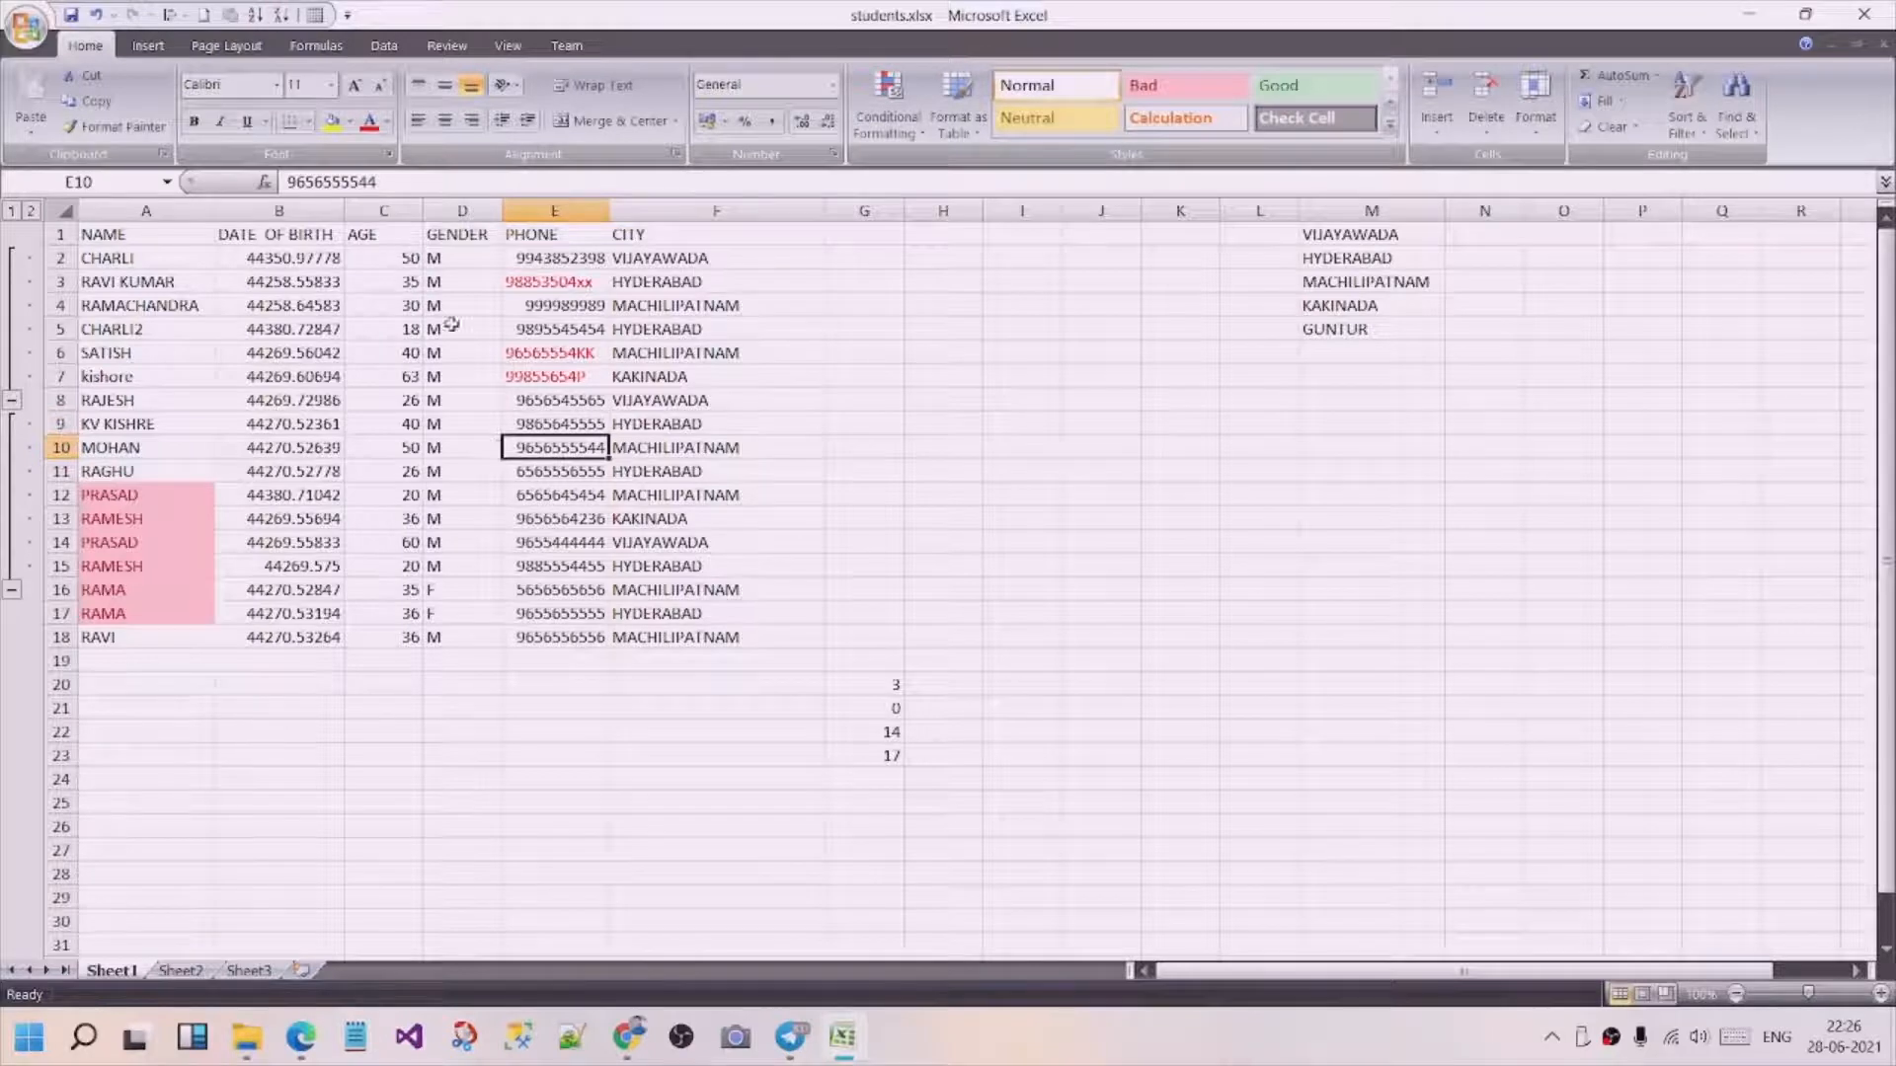
click(560, 424)
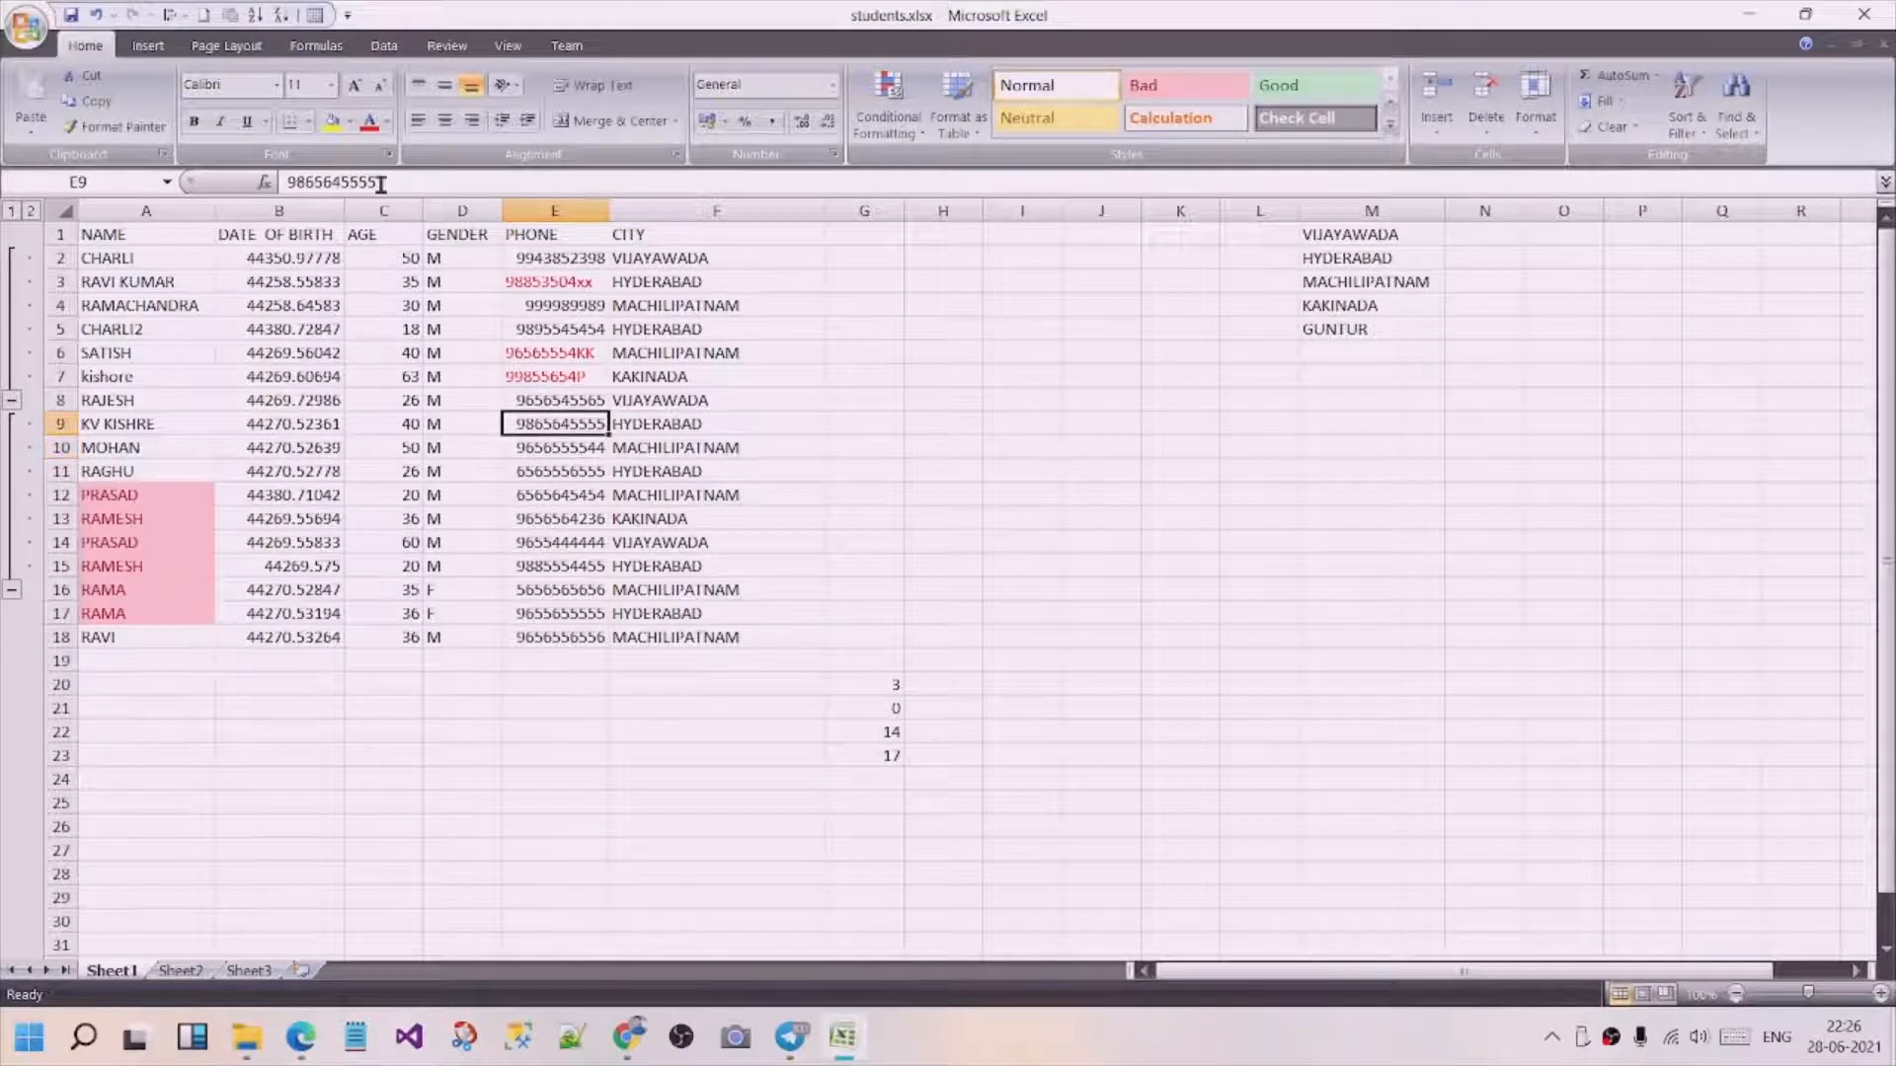
click(382, 181)
click(590, 656)
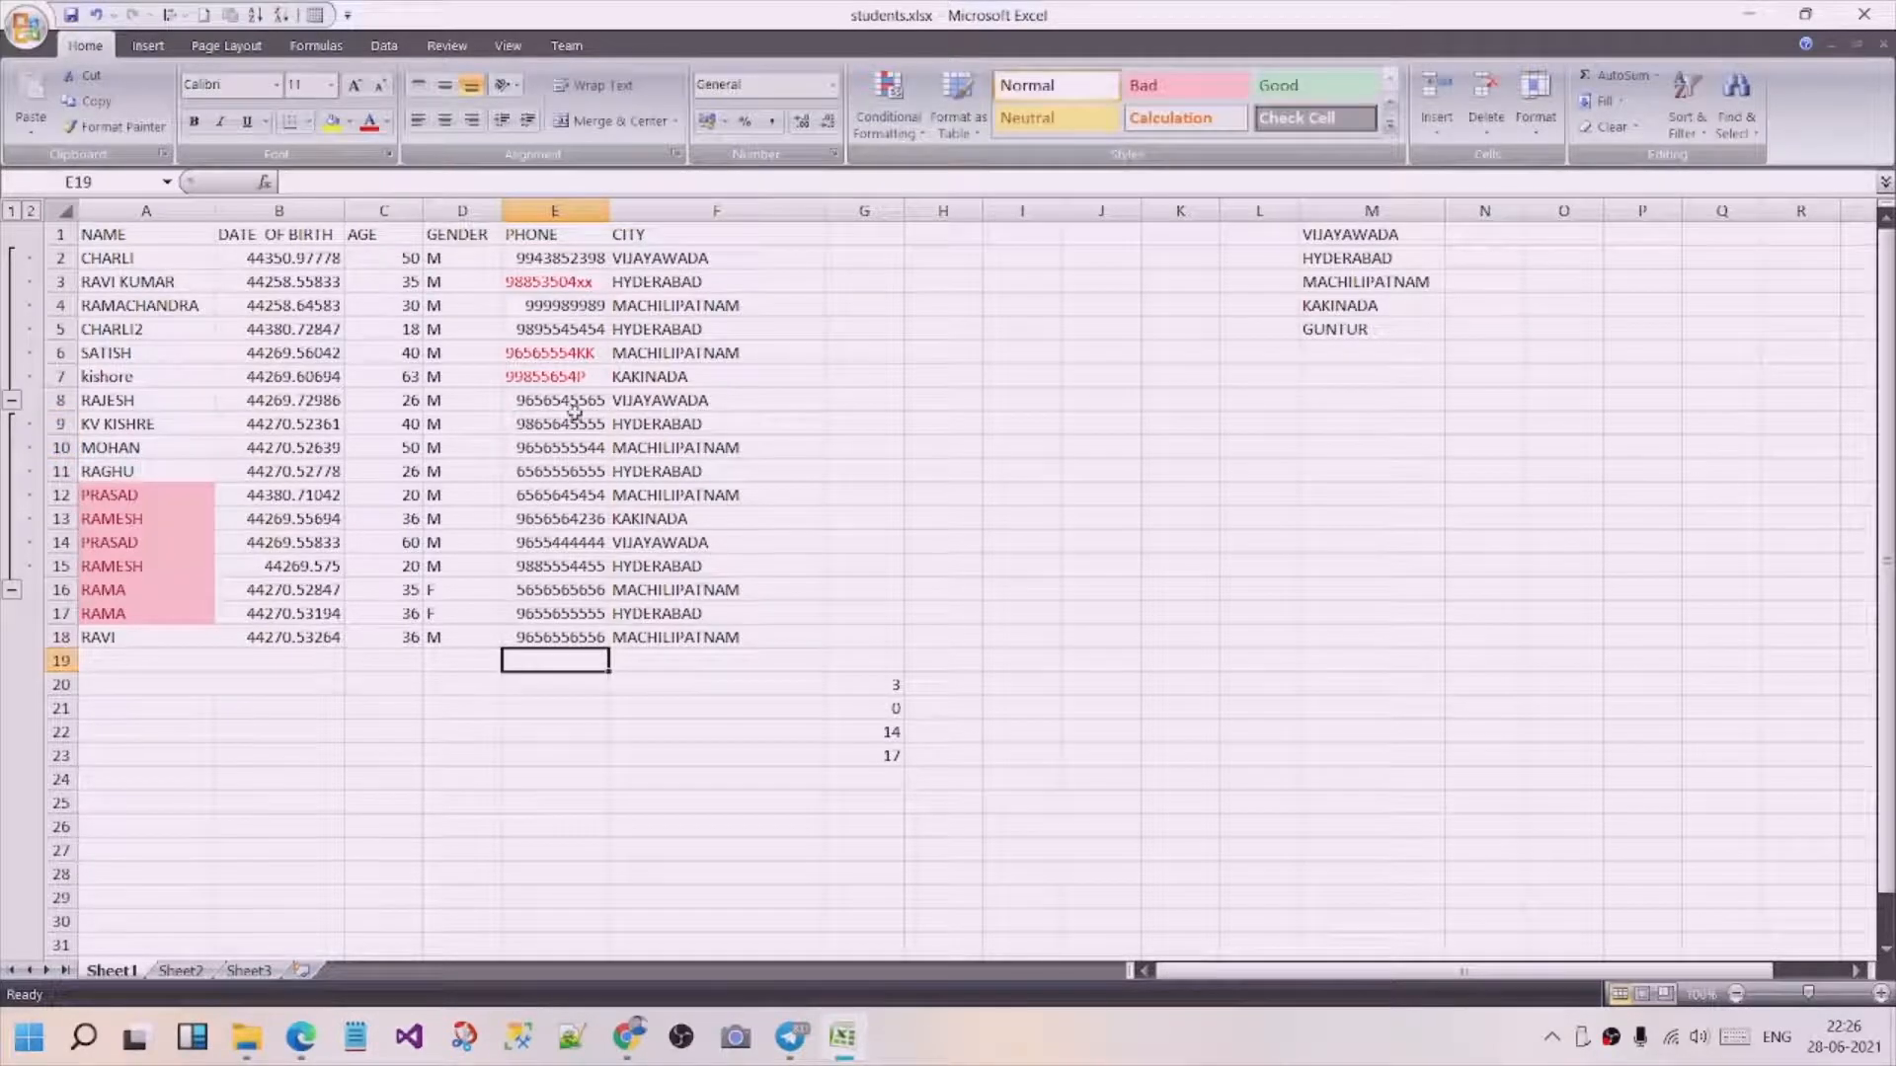
Apply the General number format to the whole PHONE column E.
click(555, 210)
click(833, 85)
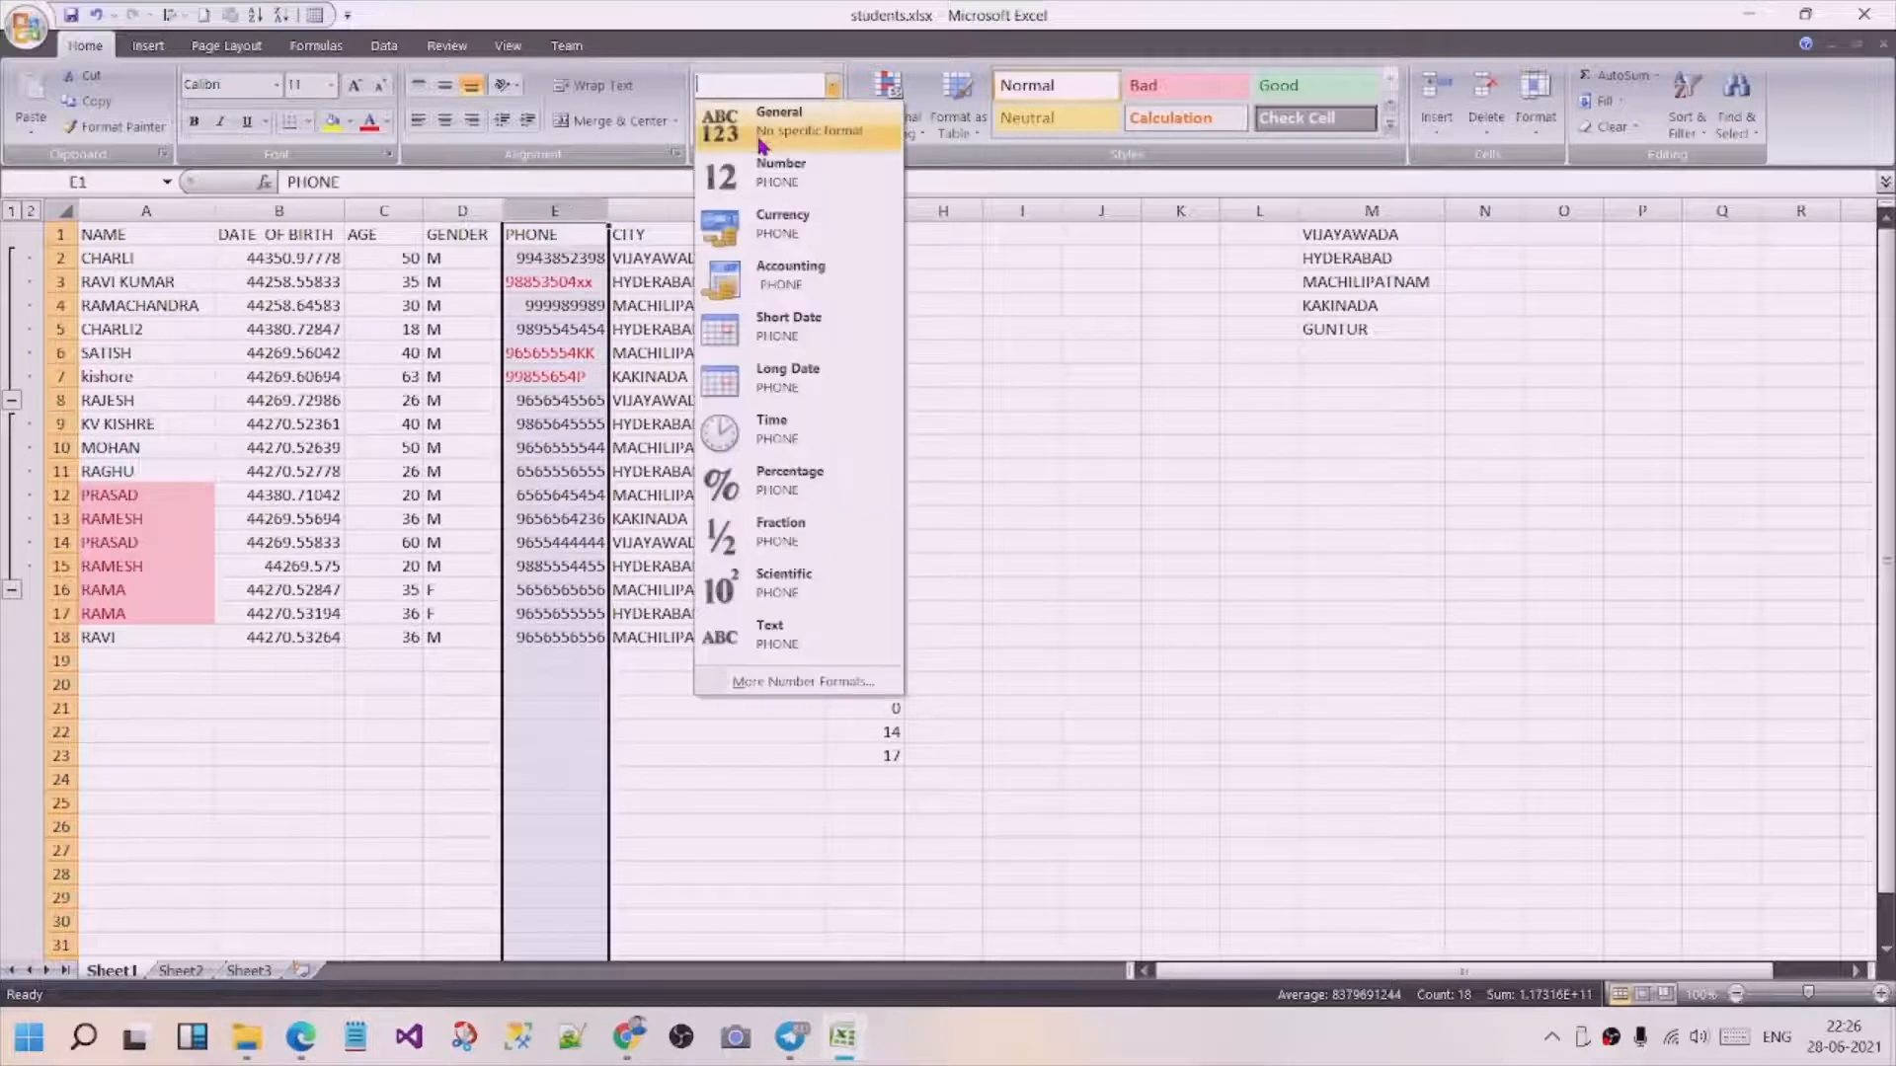
click(765, 136)
click(832, 87)
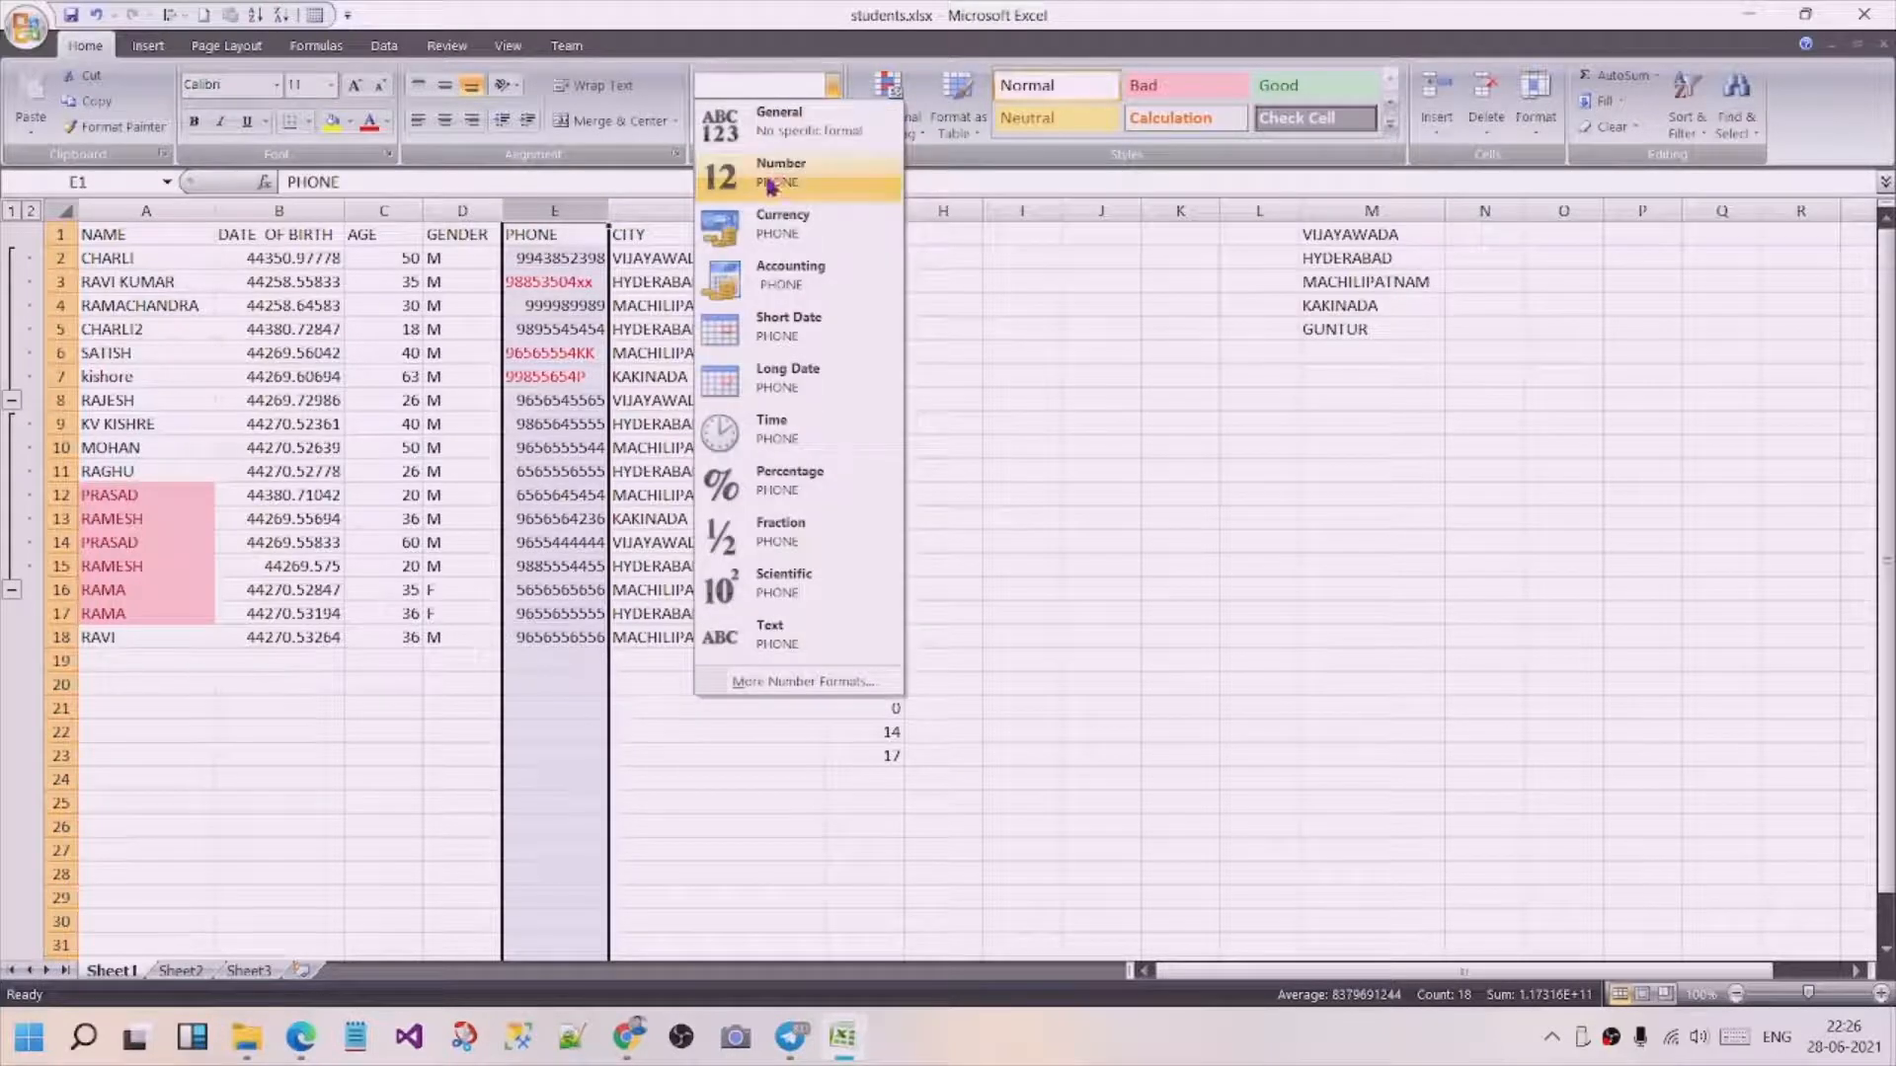
click(777, 121)
Try to insert leading spaces before the phone entry in cell E12.
click(541, 504)
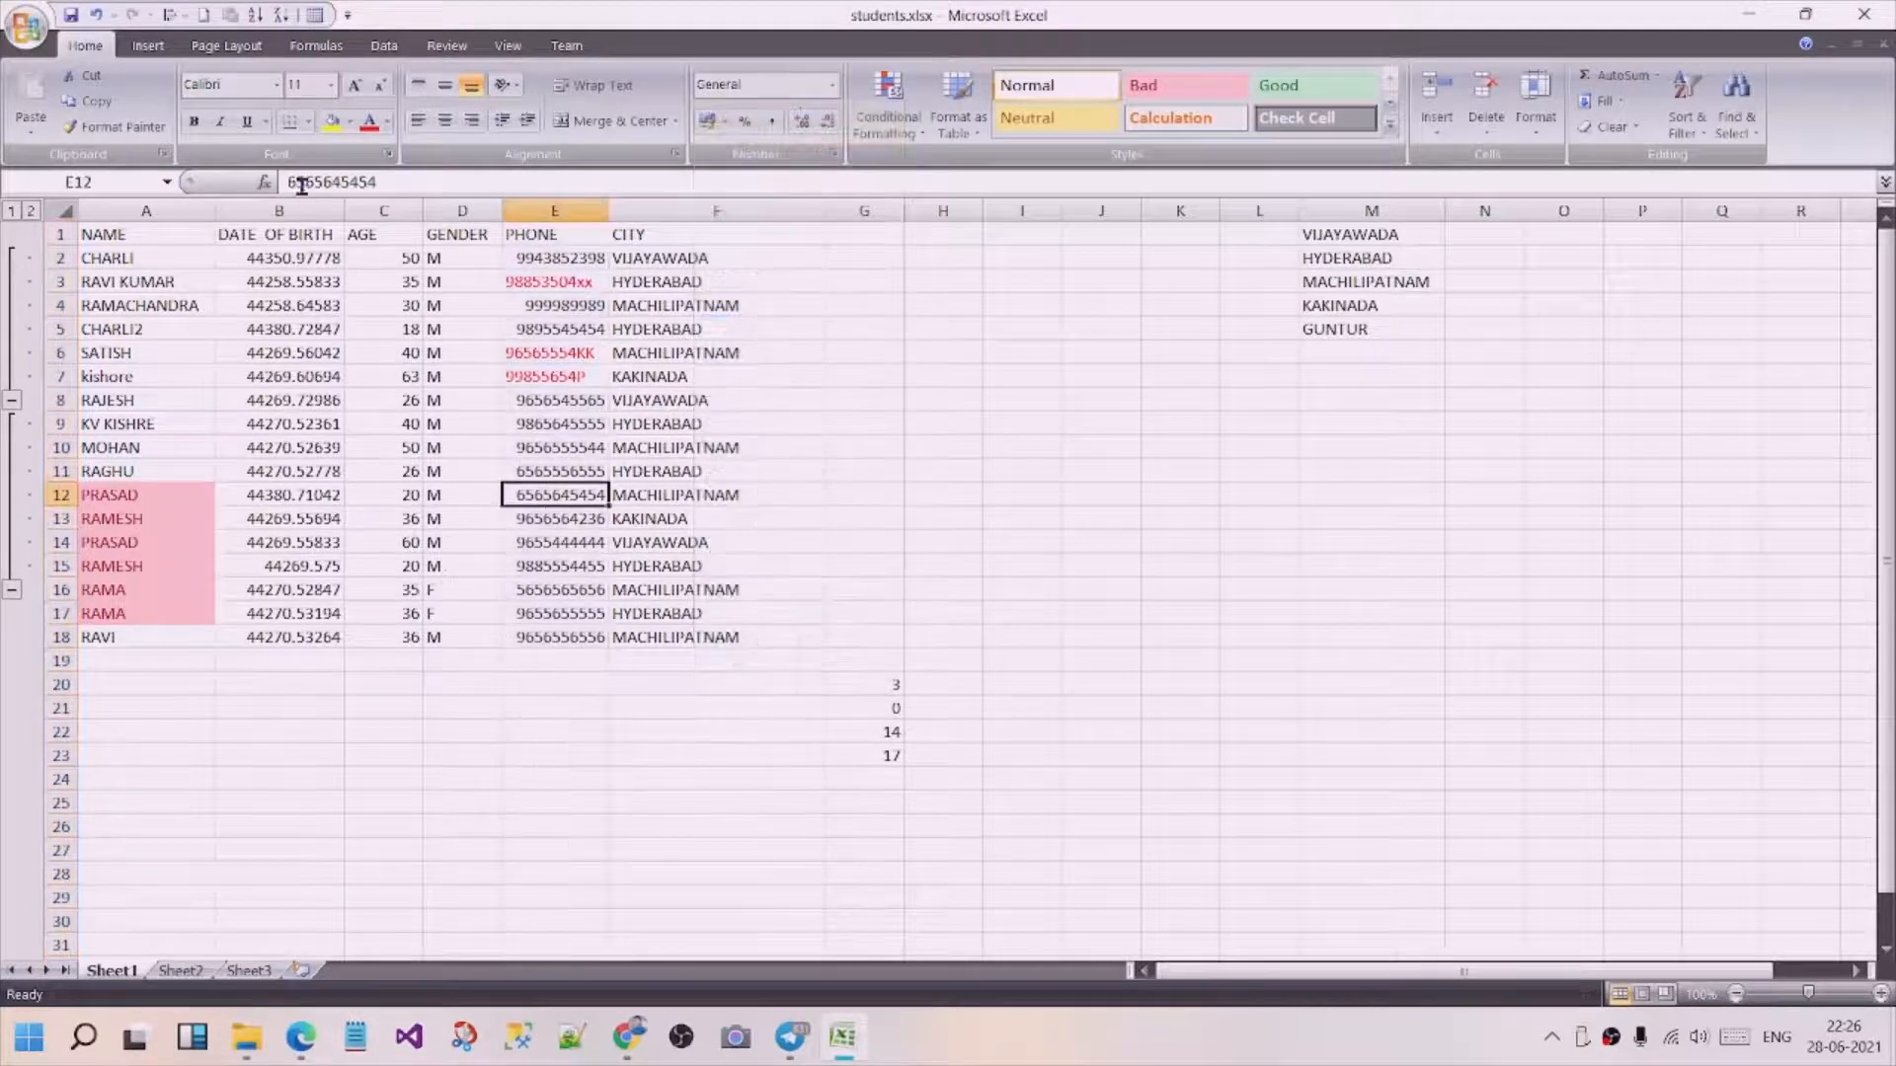
drag(301, 182, 287, 181)
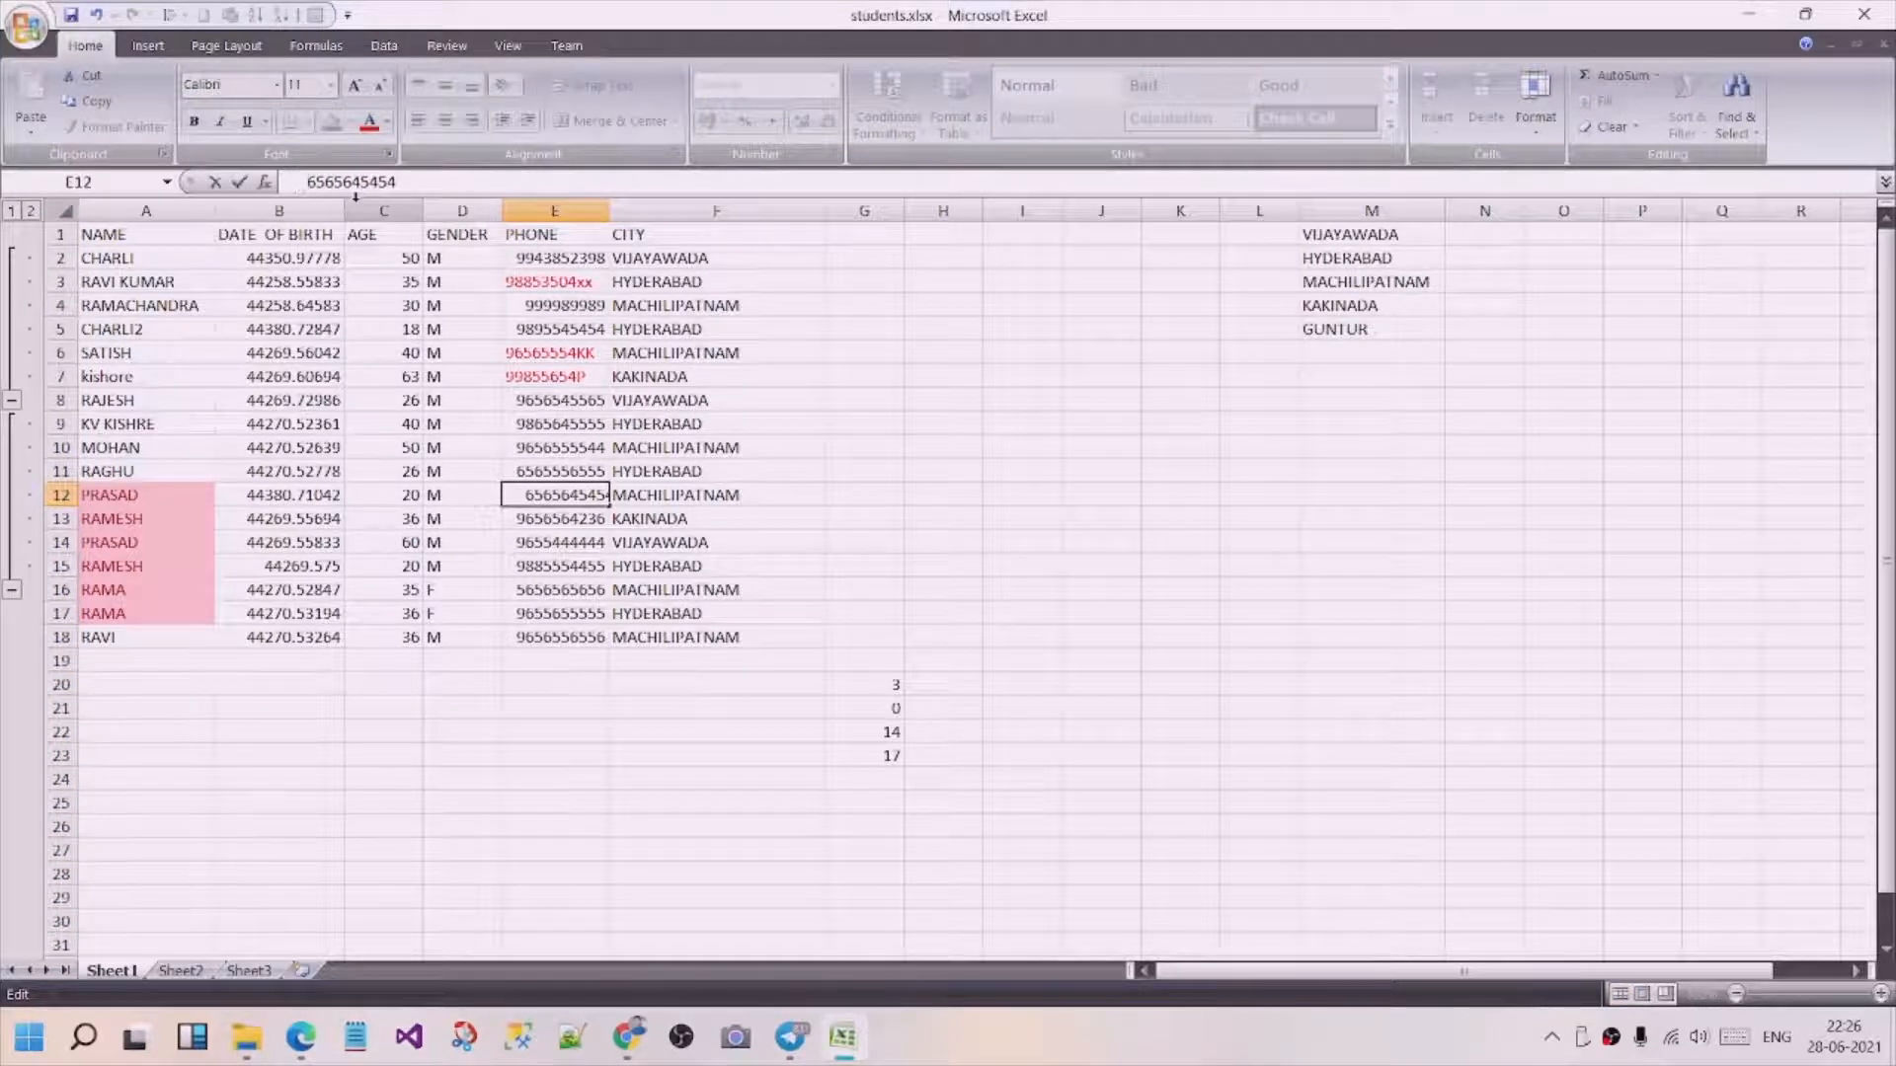
key(Tab)
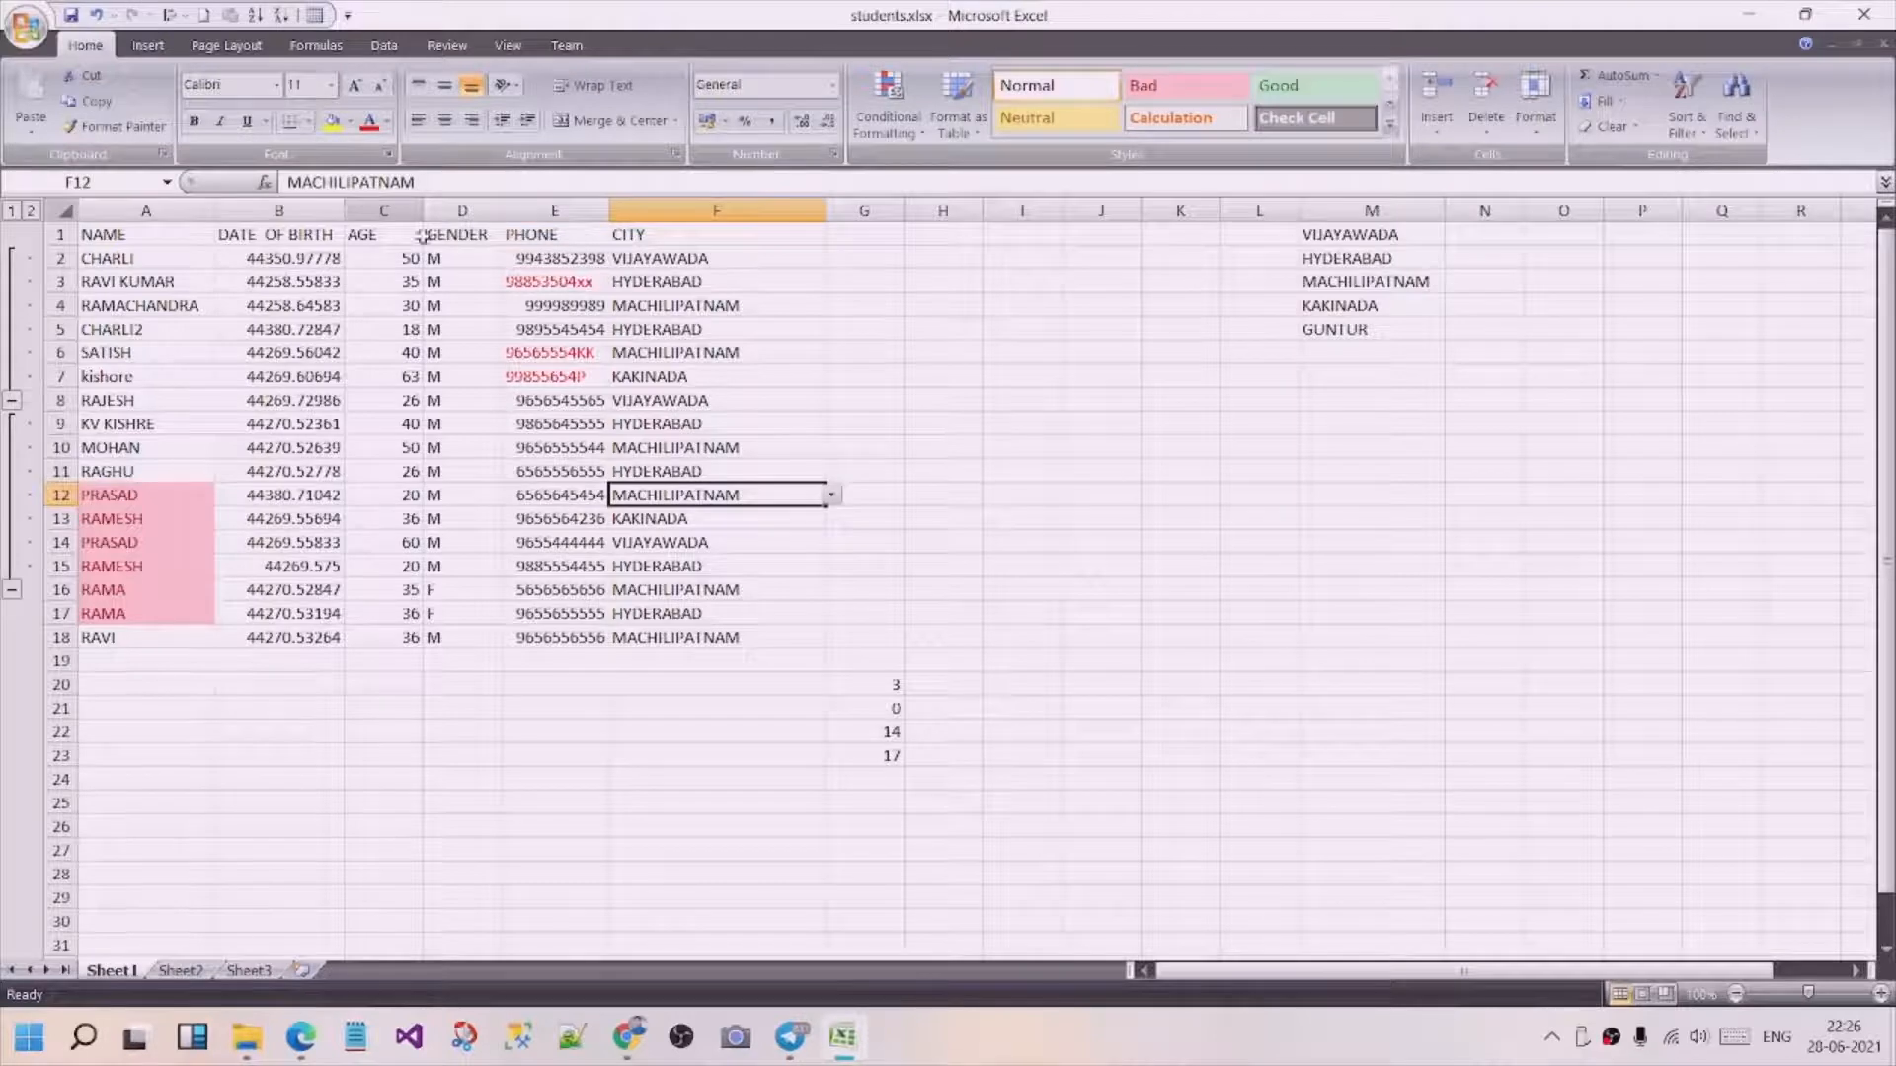
click(570, 514)
Insert leading spaces before the M gender entries in cells D8 and D9.
click(439, 405)
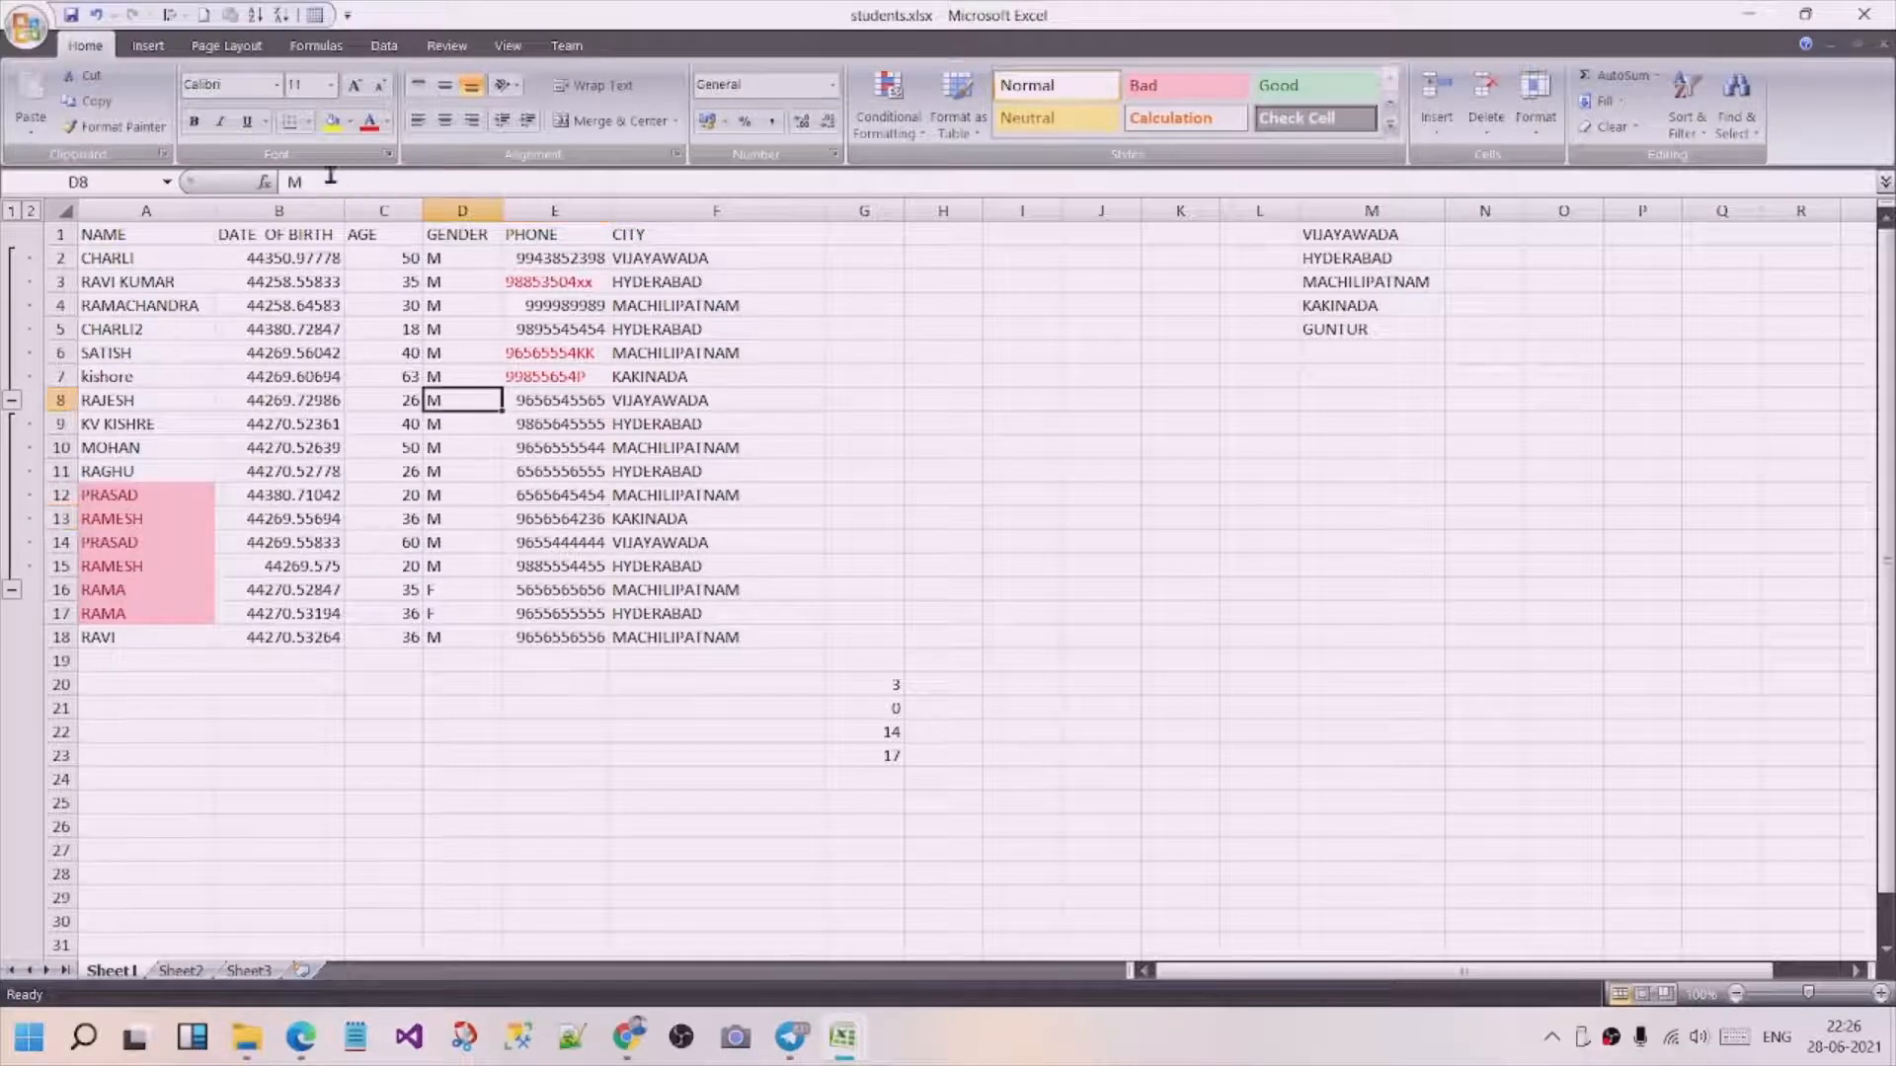
click(289, 178)
key(Return)
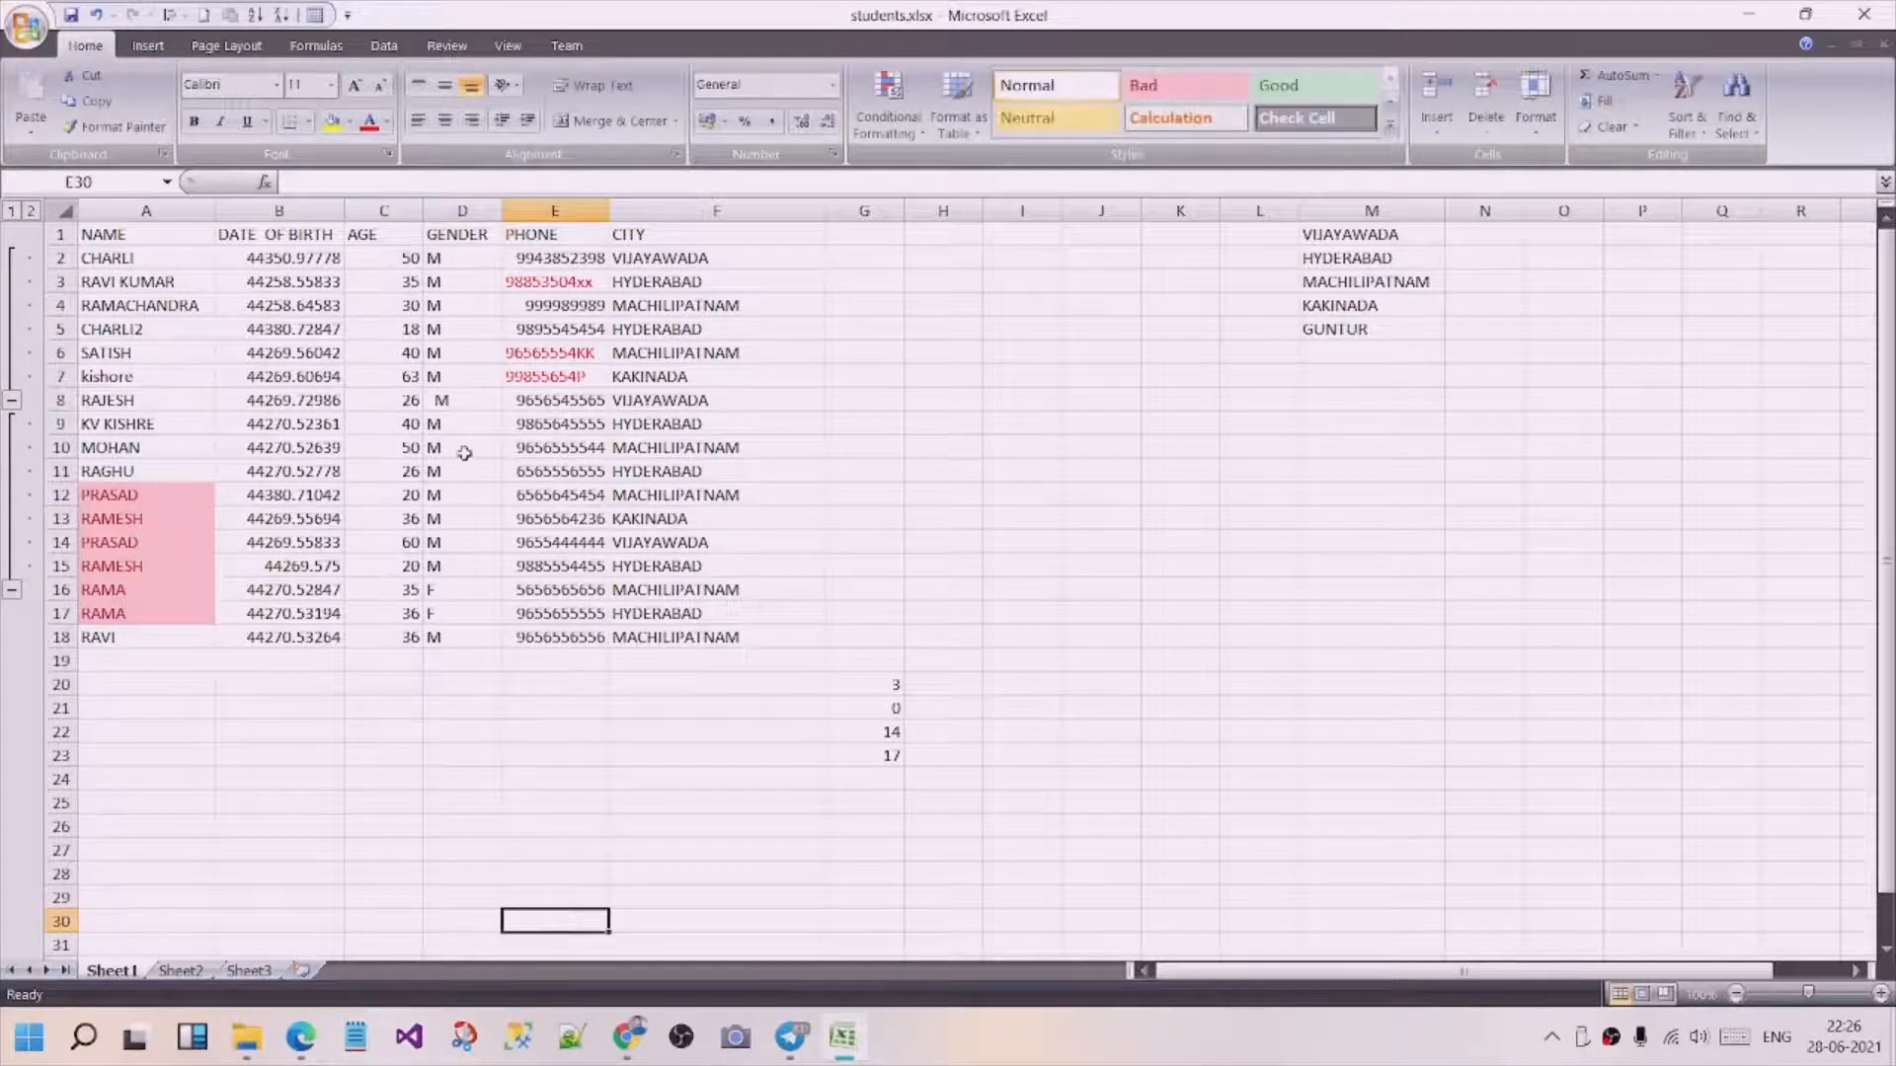
click(286, 179)
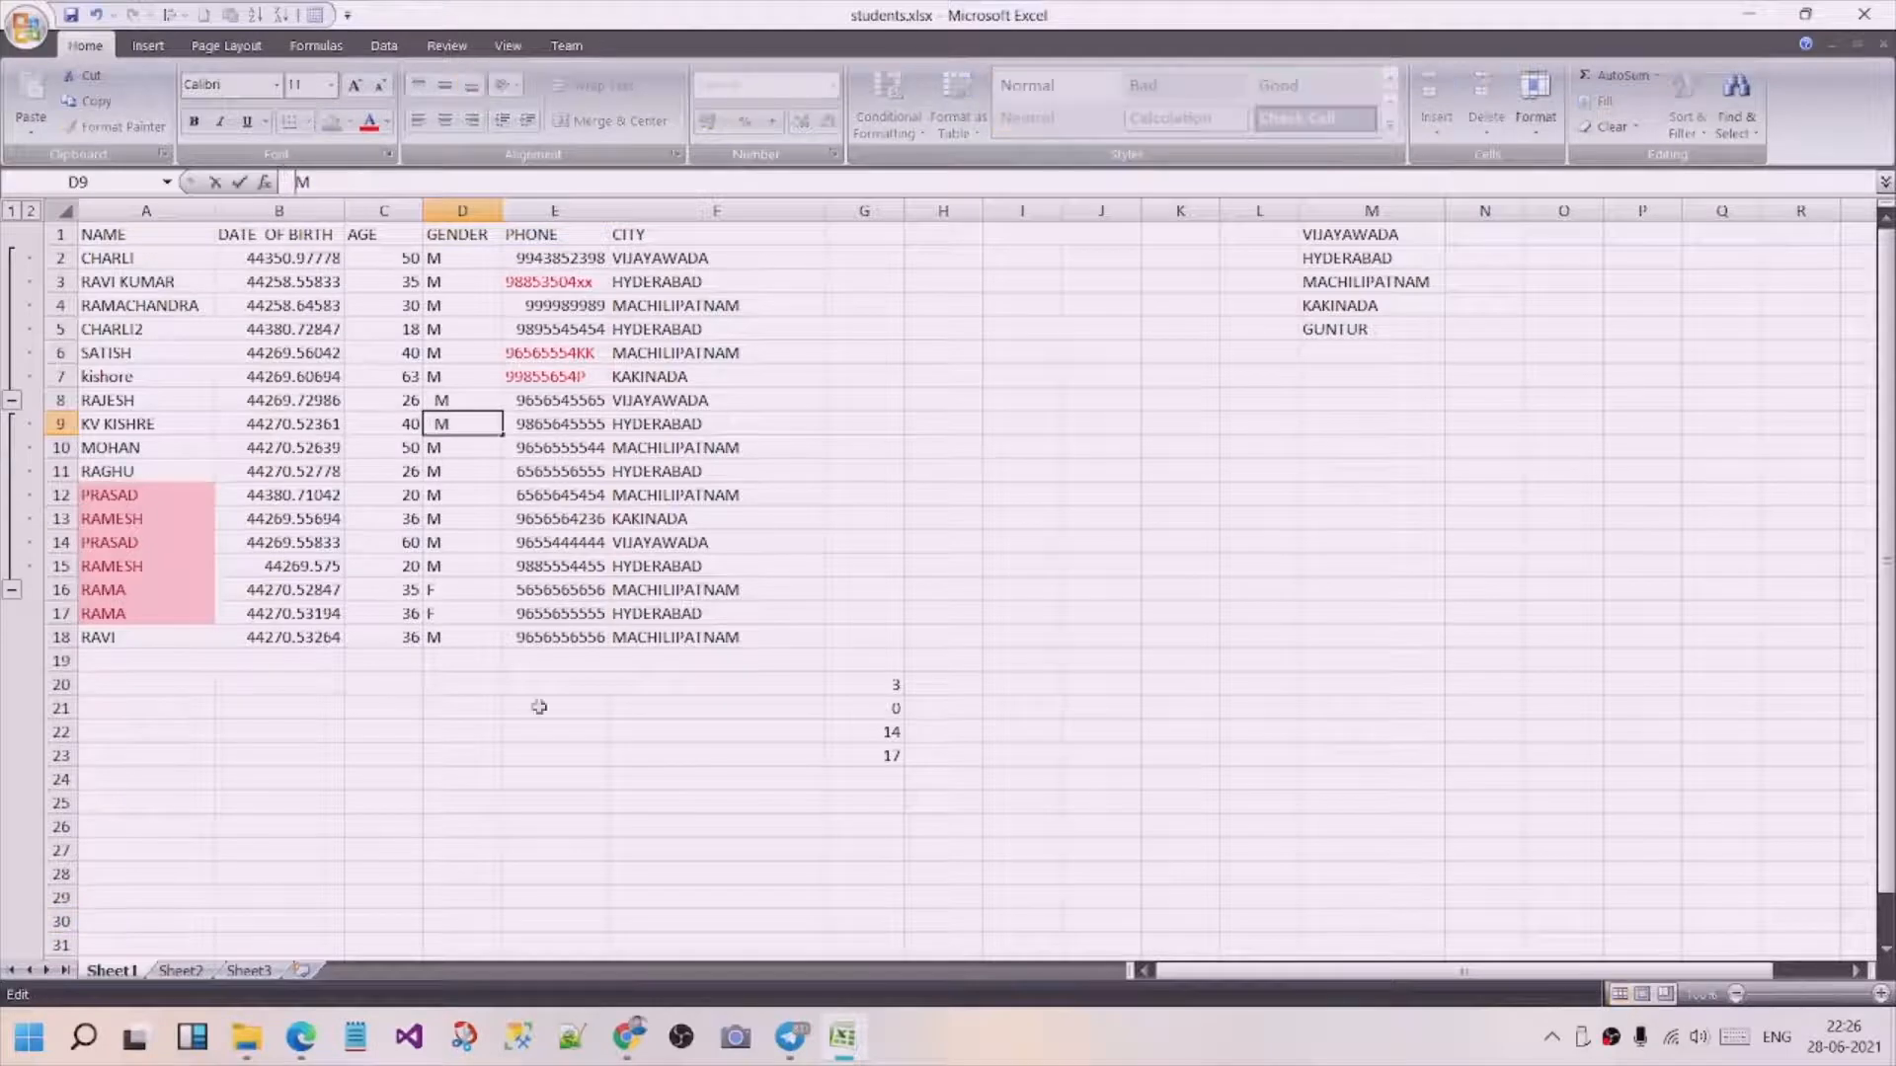
click(543, 802)
Insert leading spaces before the gender entries M in cell D10 and F in cell D17.
click(435, 449)
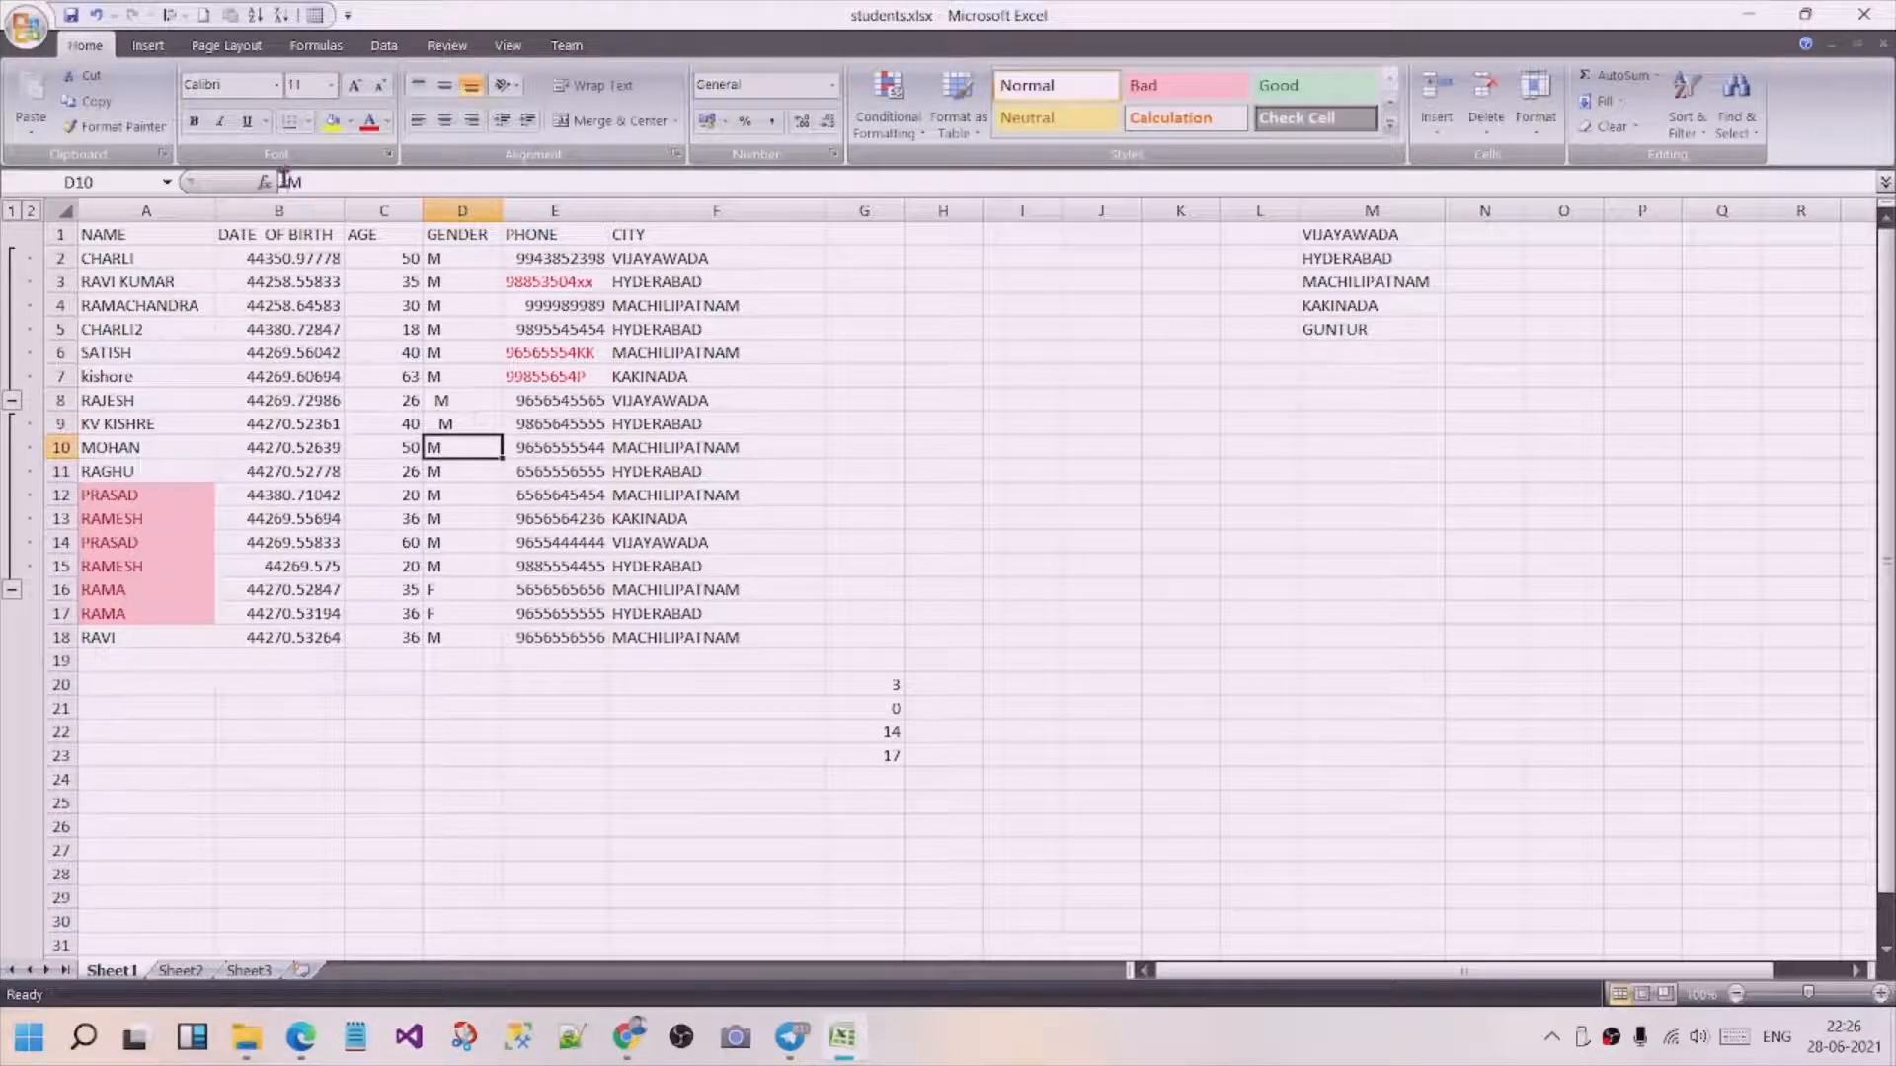
click(286, 180)
click(533, 826)
click(441, 613)
click(286, 180)
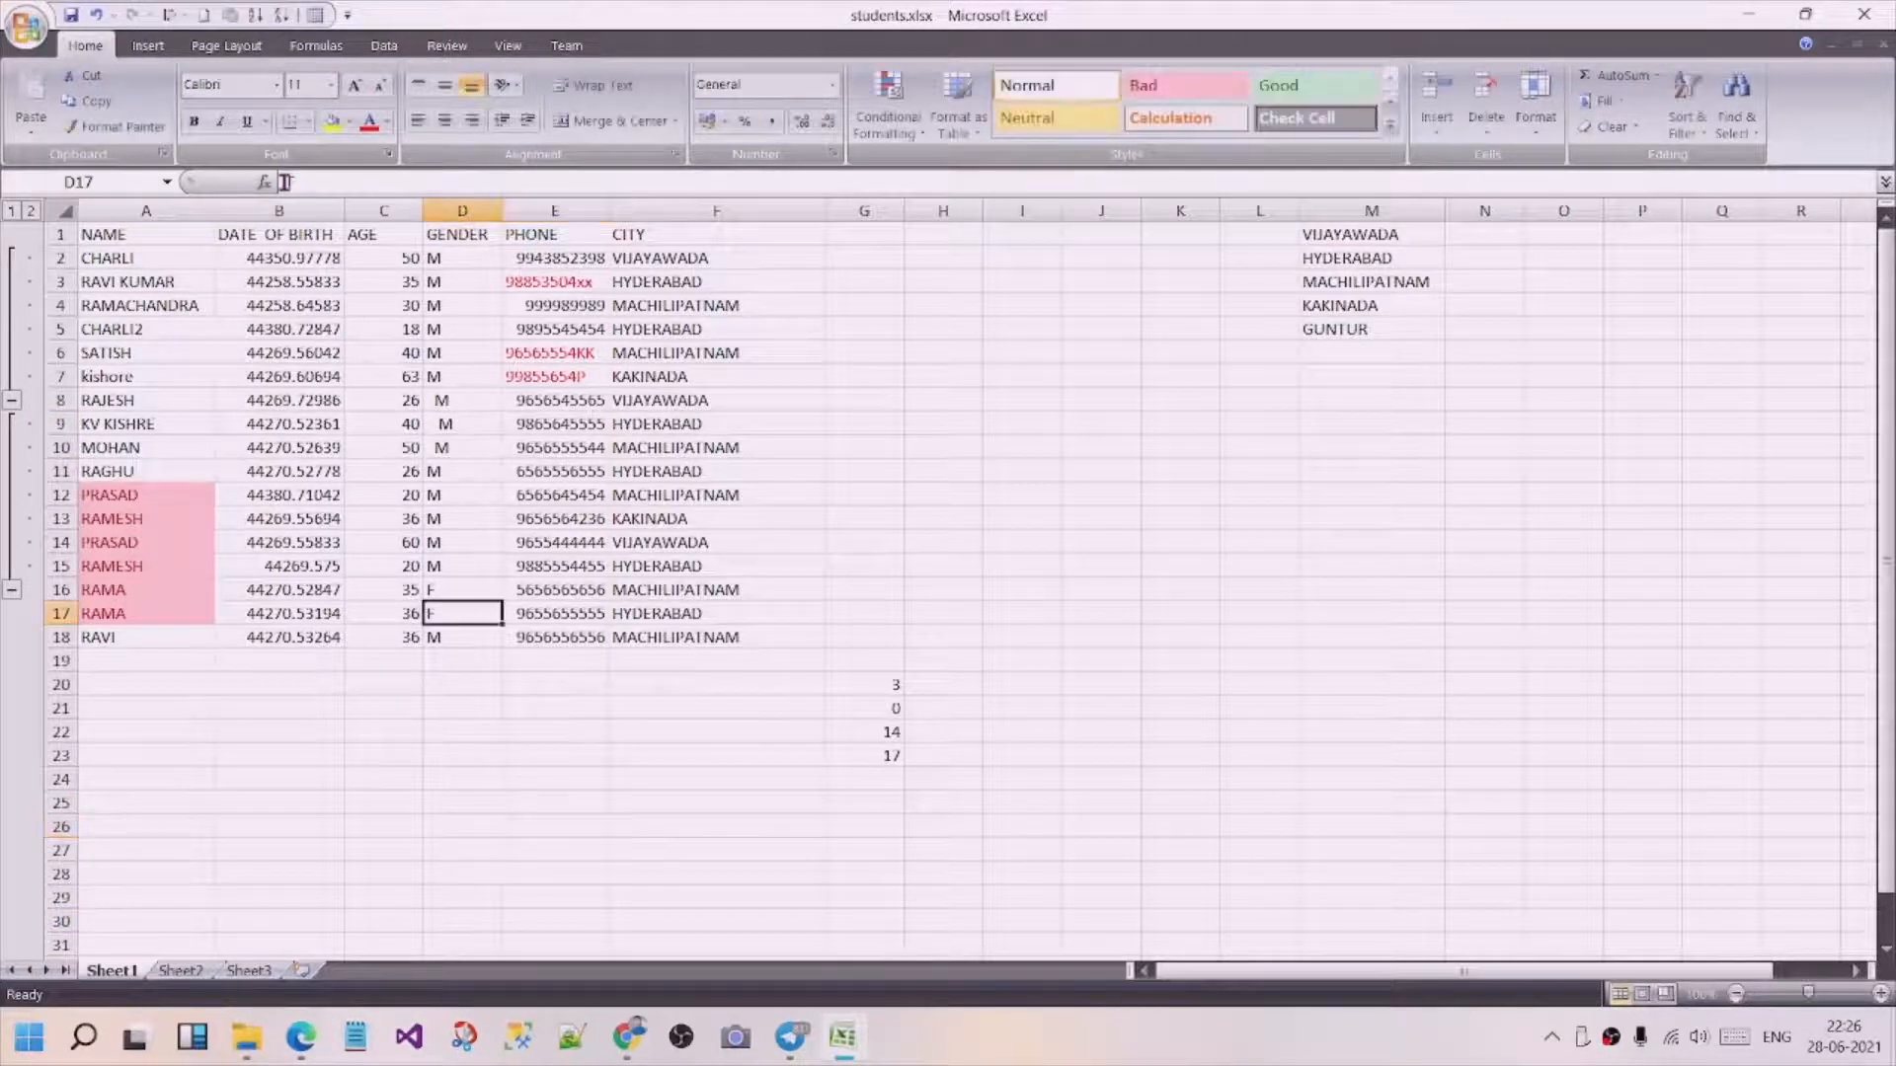
click(511, 803)
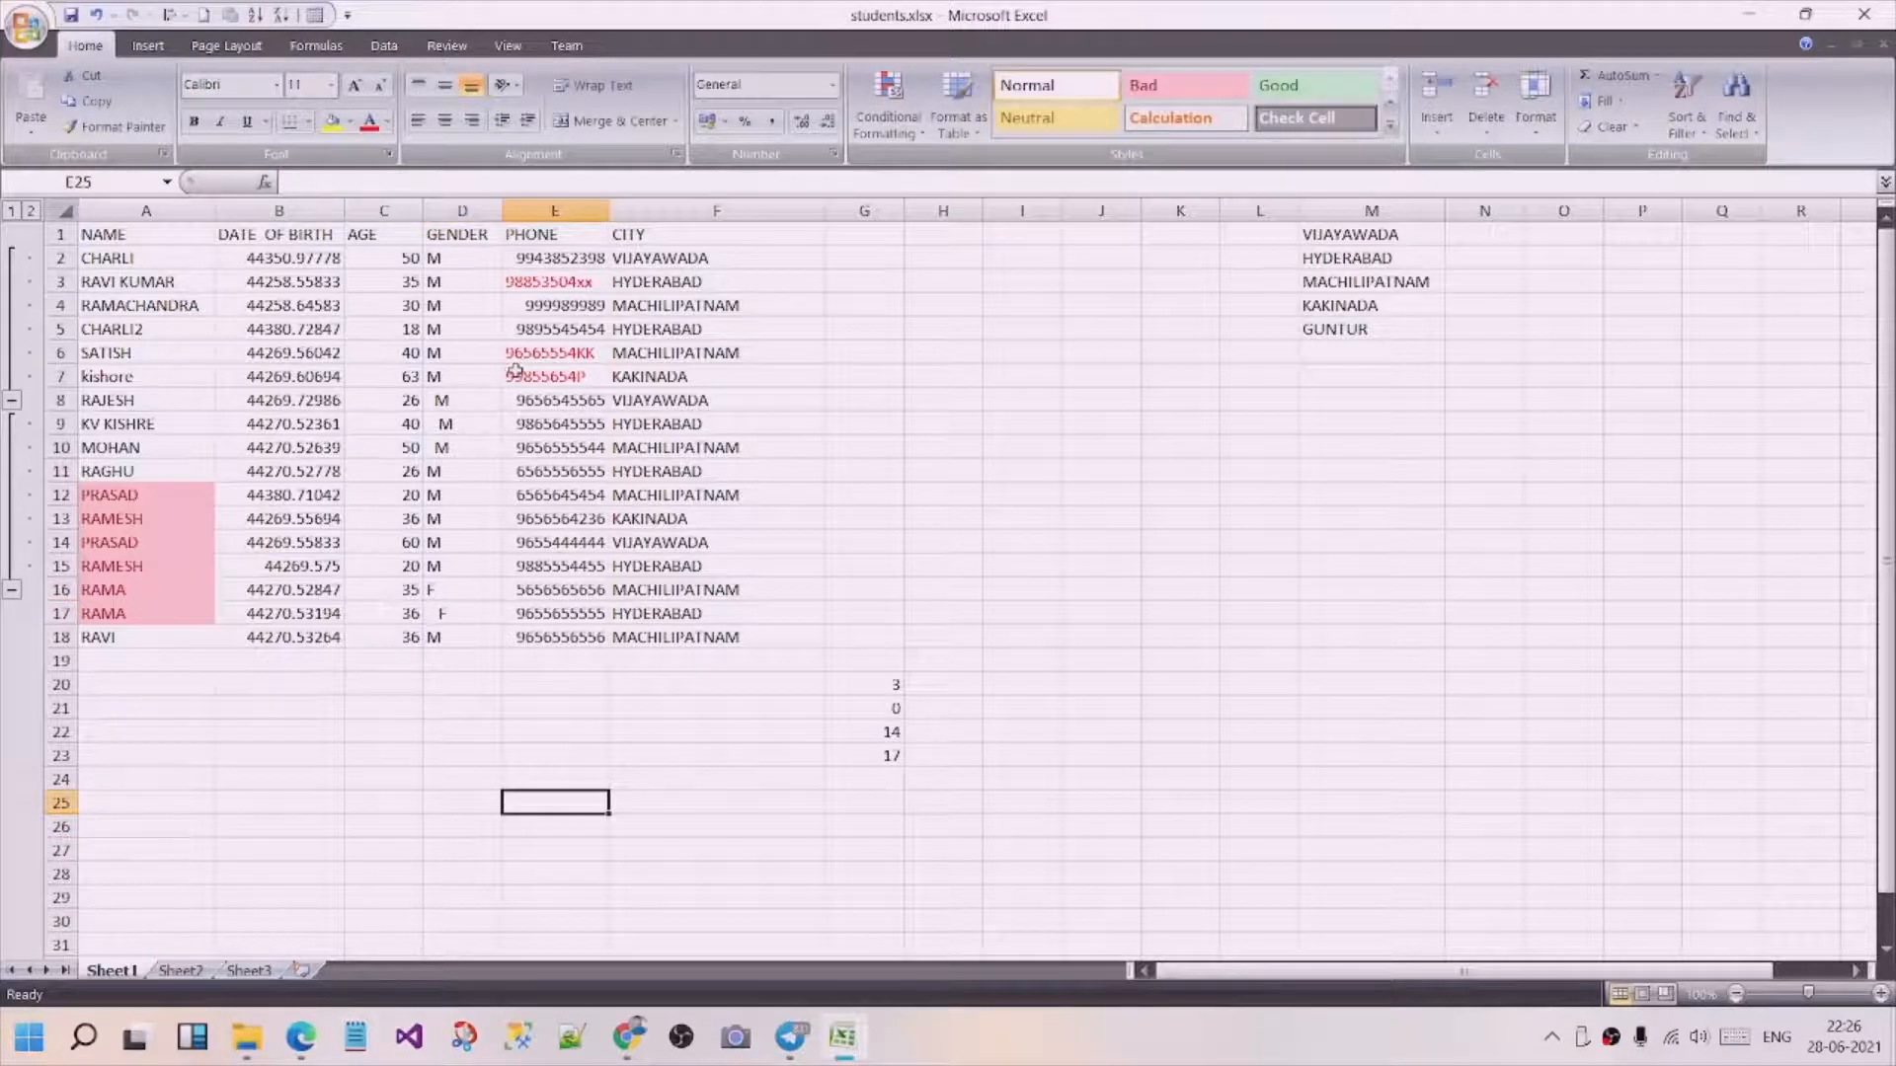
Add trailing spaces after the M gender entry in cell D3.
click(445, 282)
click(340, 183)
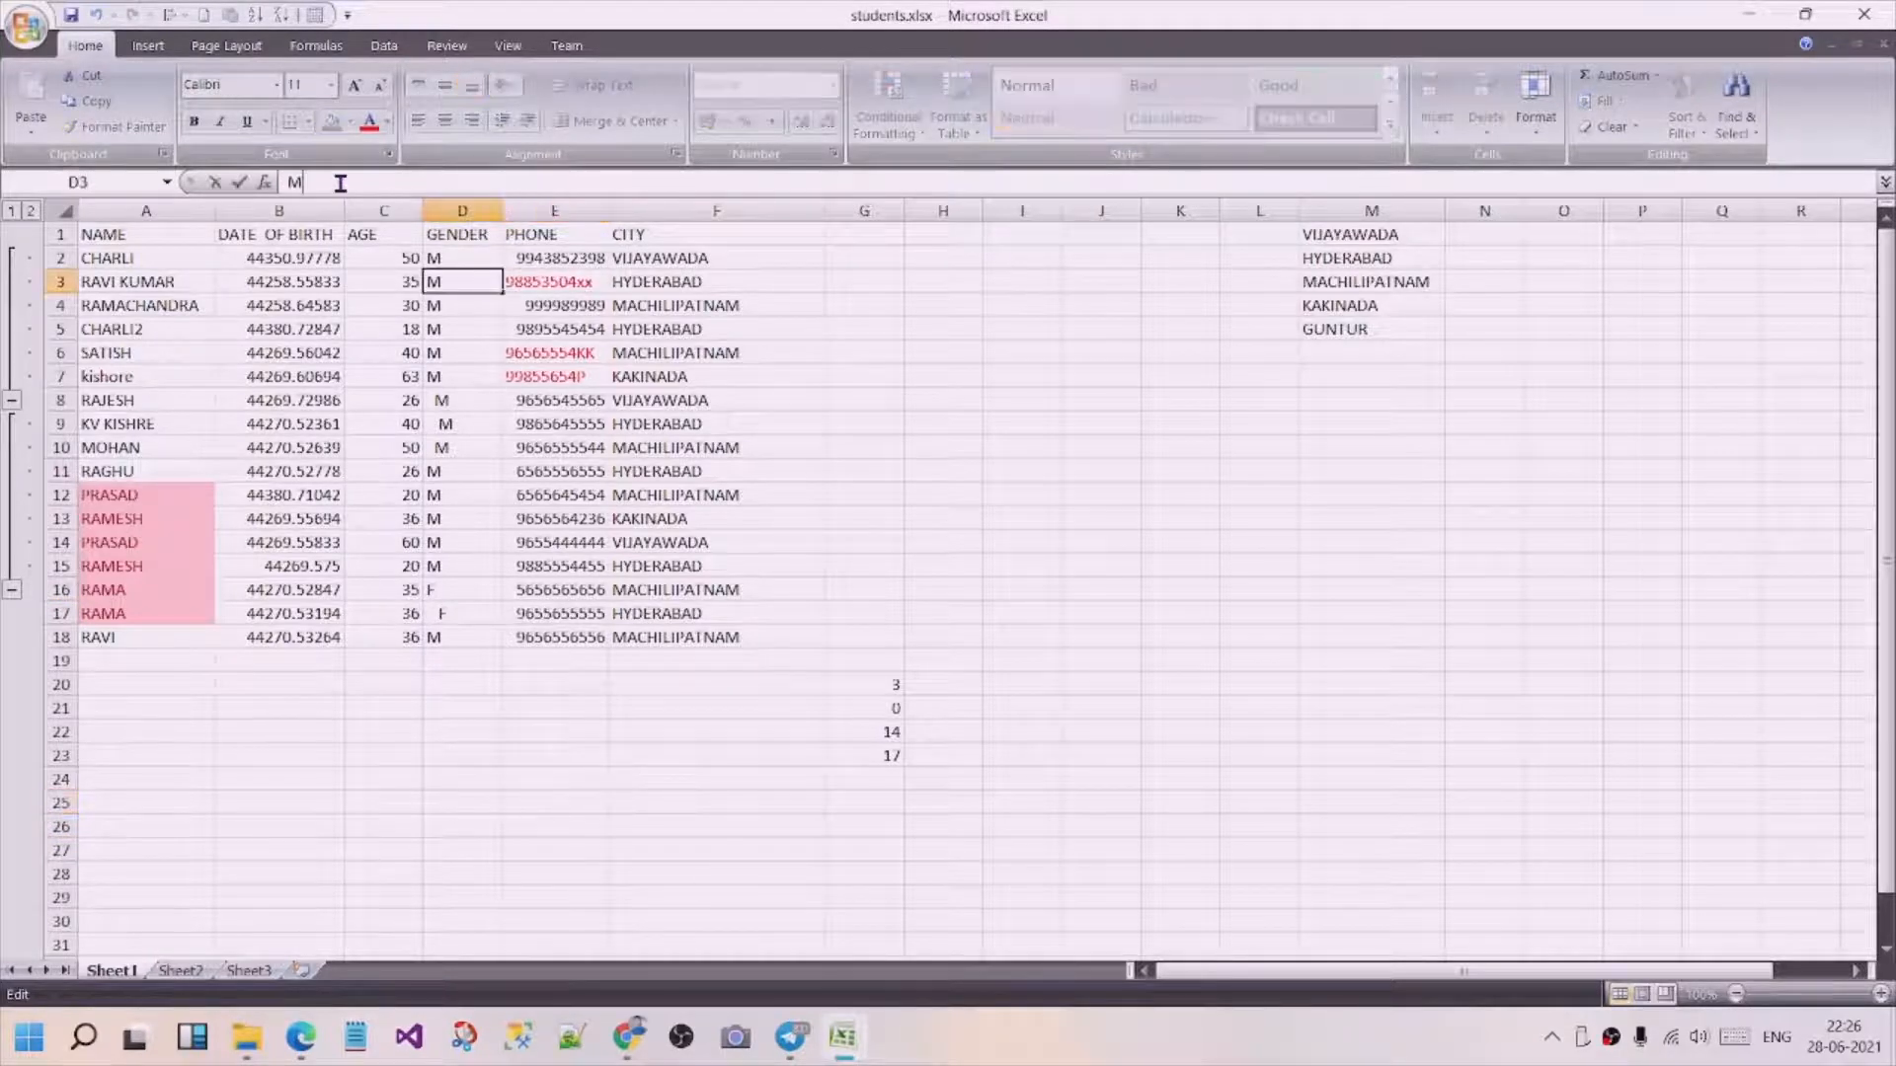
click(548, 827)
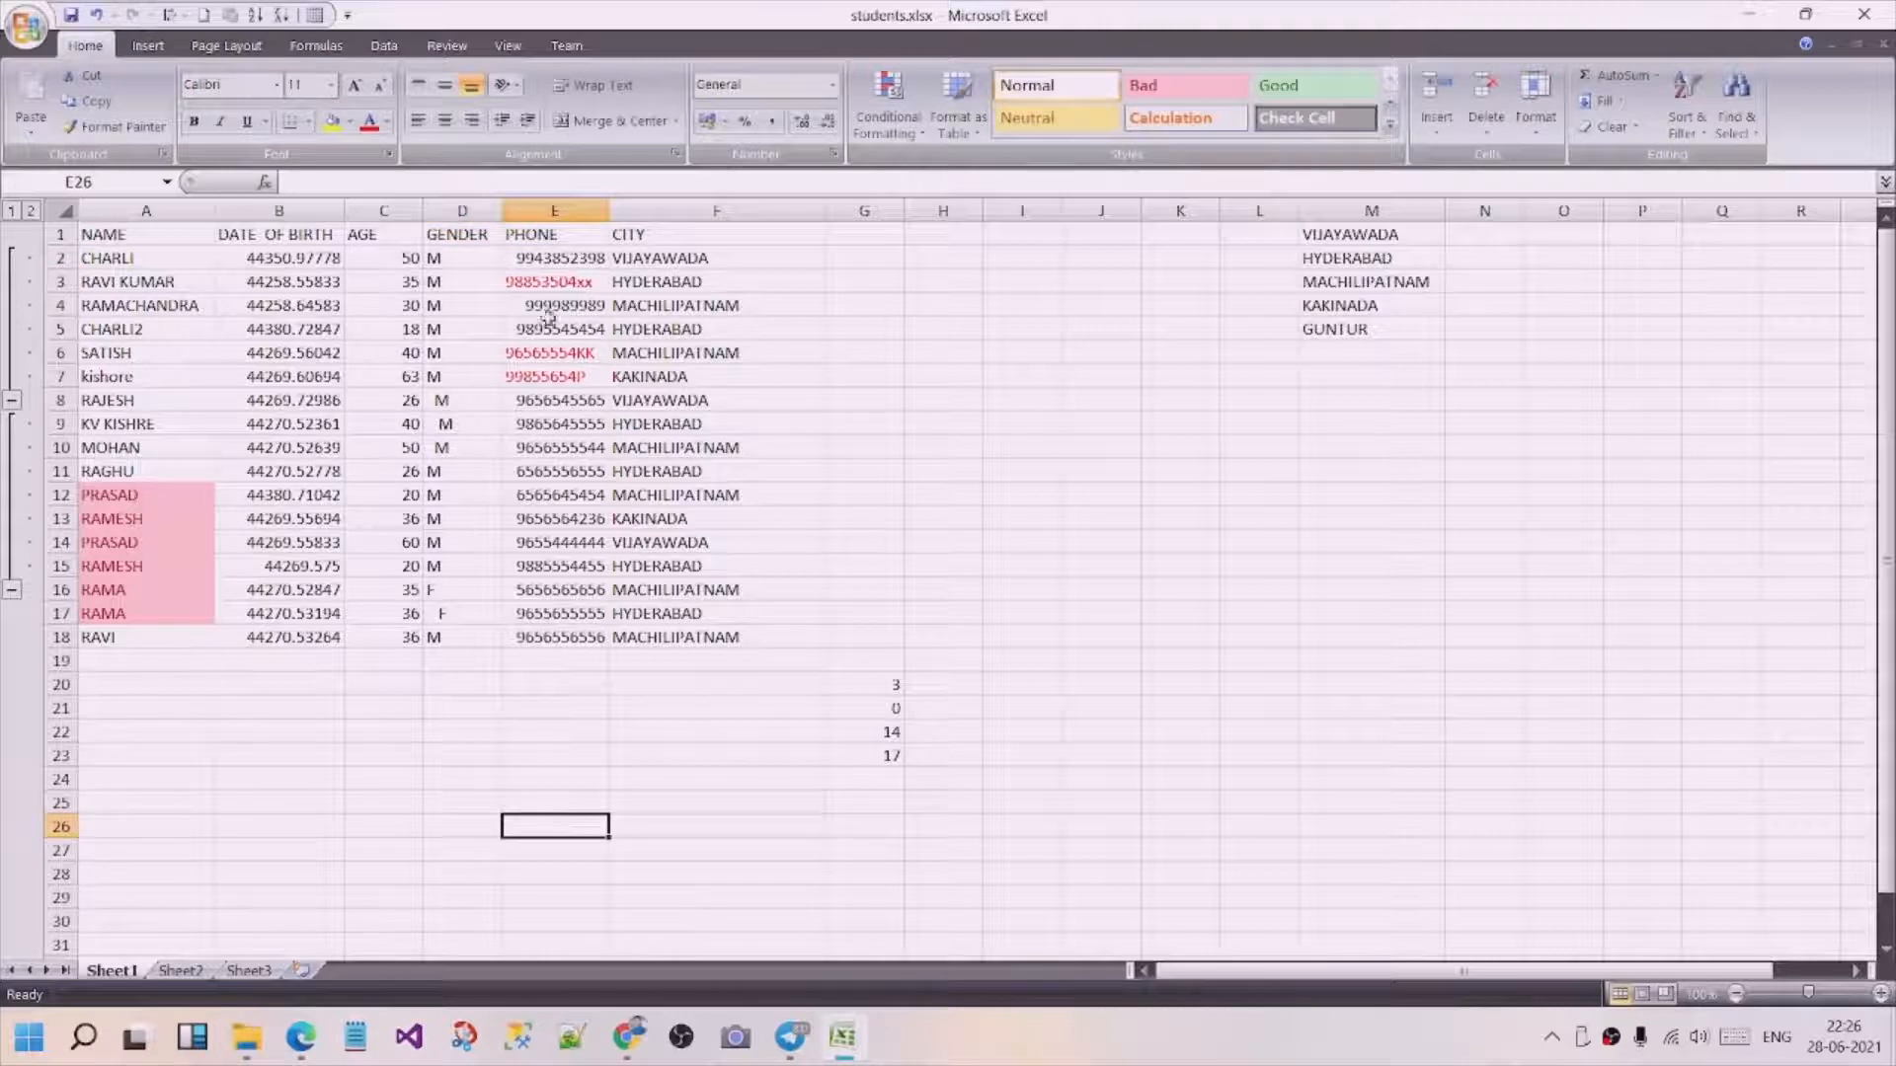
Enter a COUNTIF formula in cell D21 that counts "F" in the gender range D2:D18.
click(440, 709)
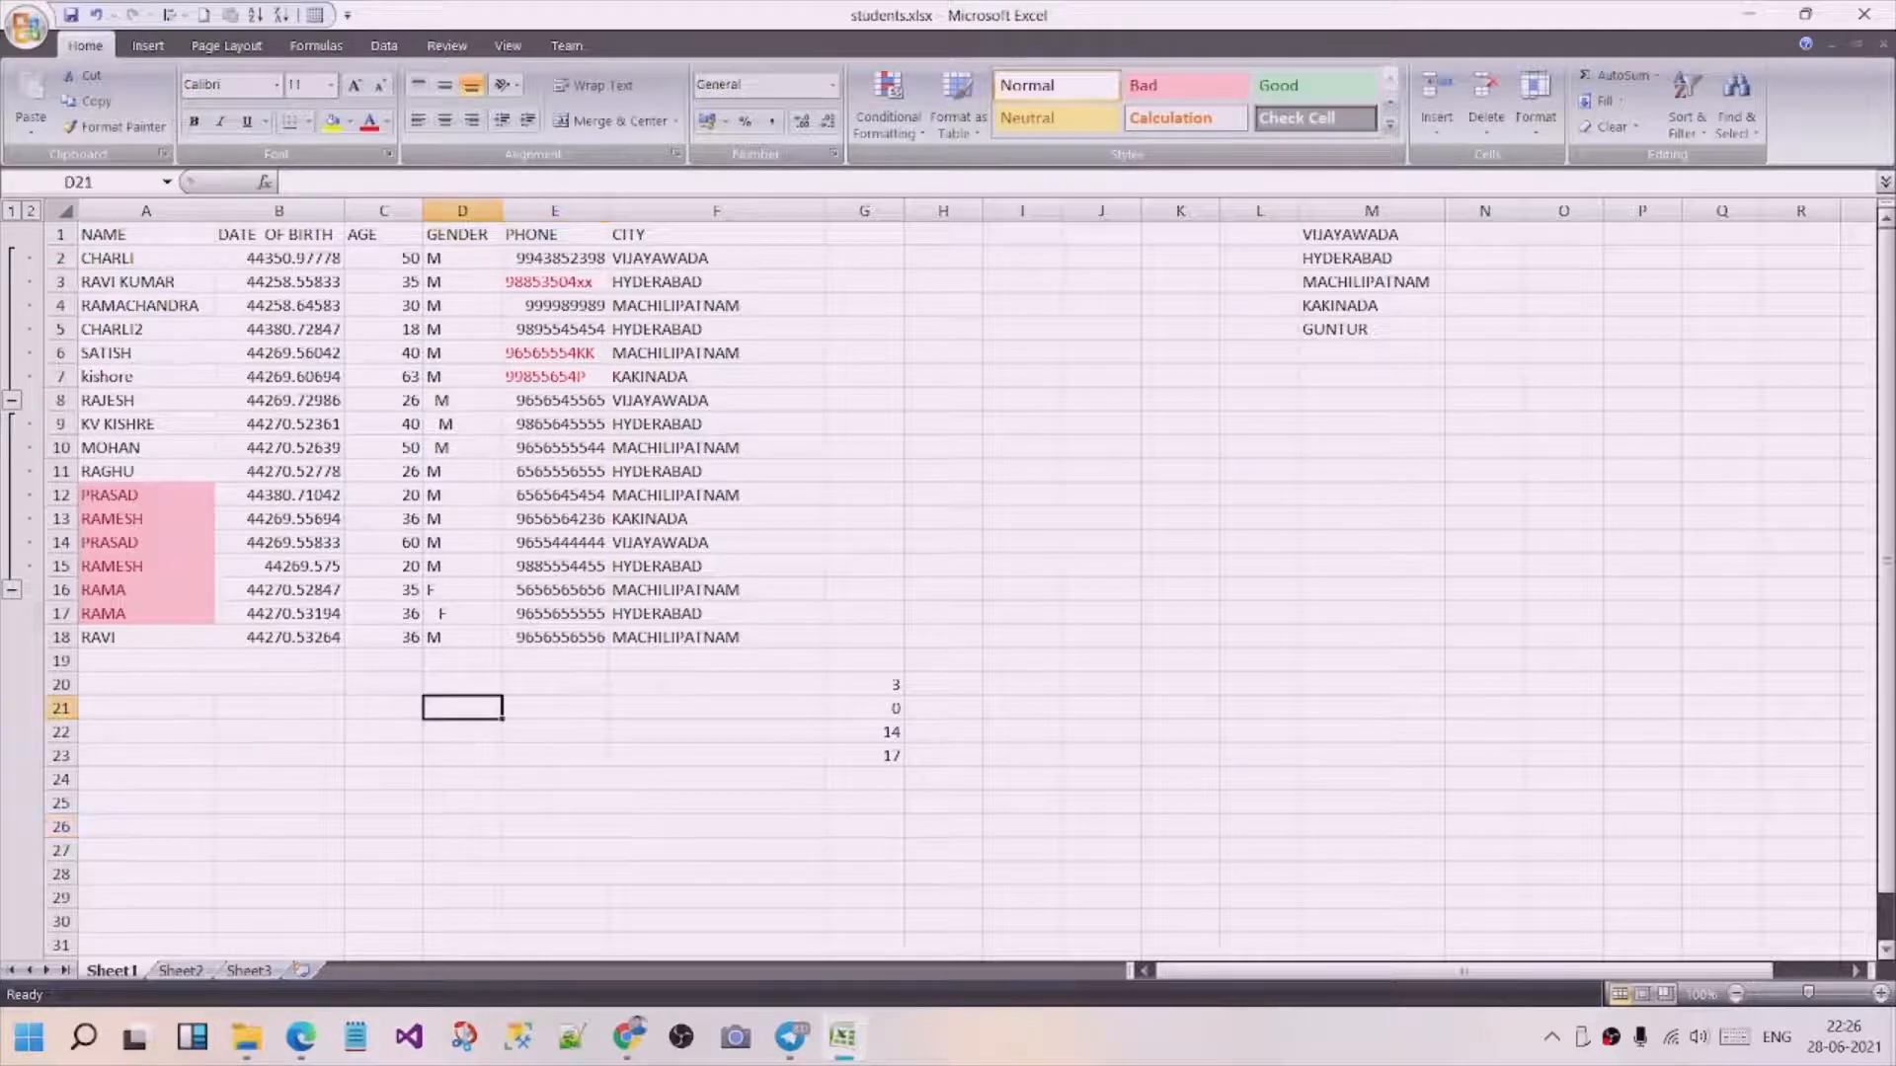
text(=c)
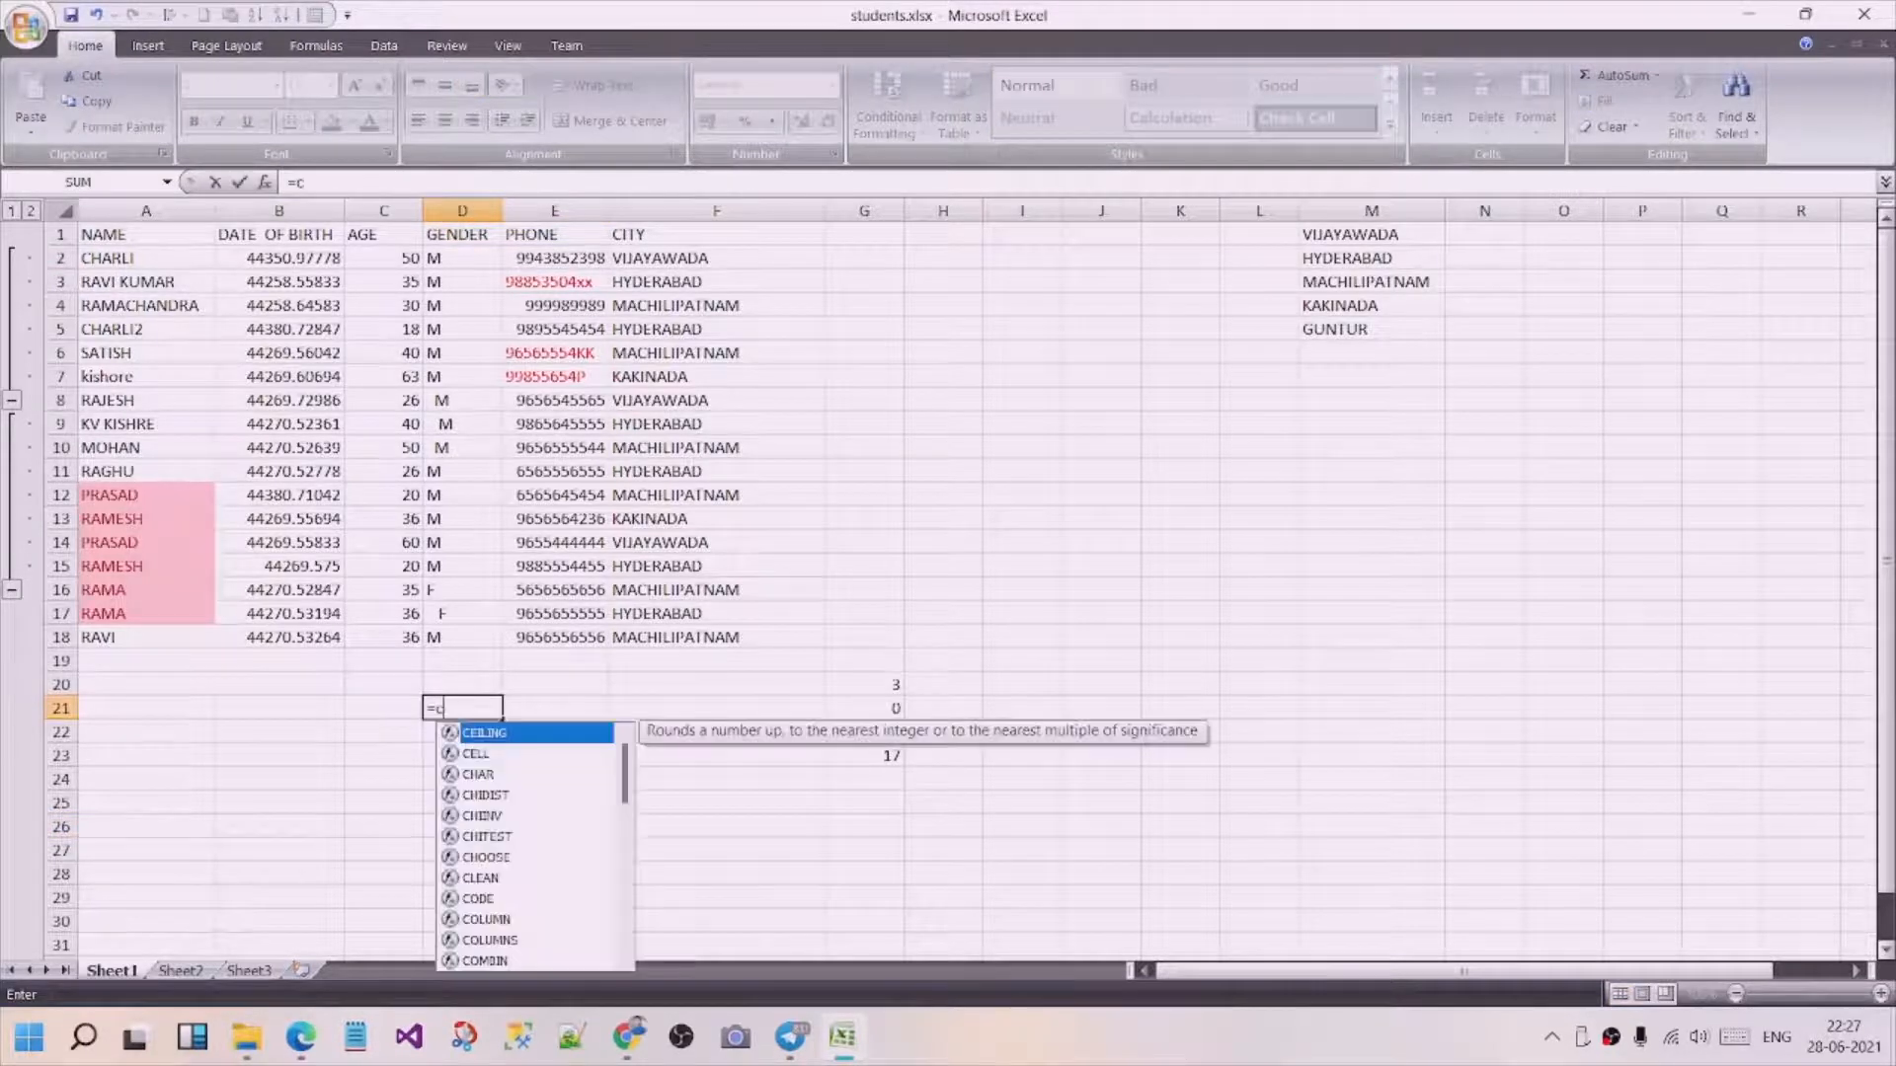
text(ountif)
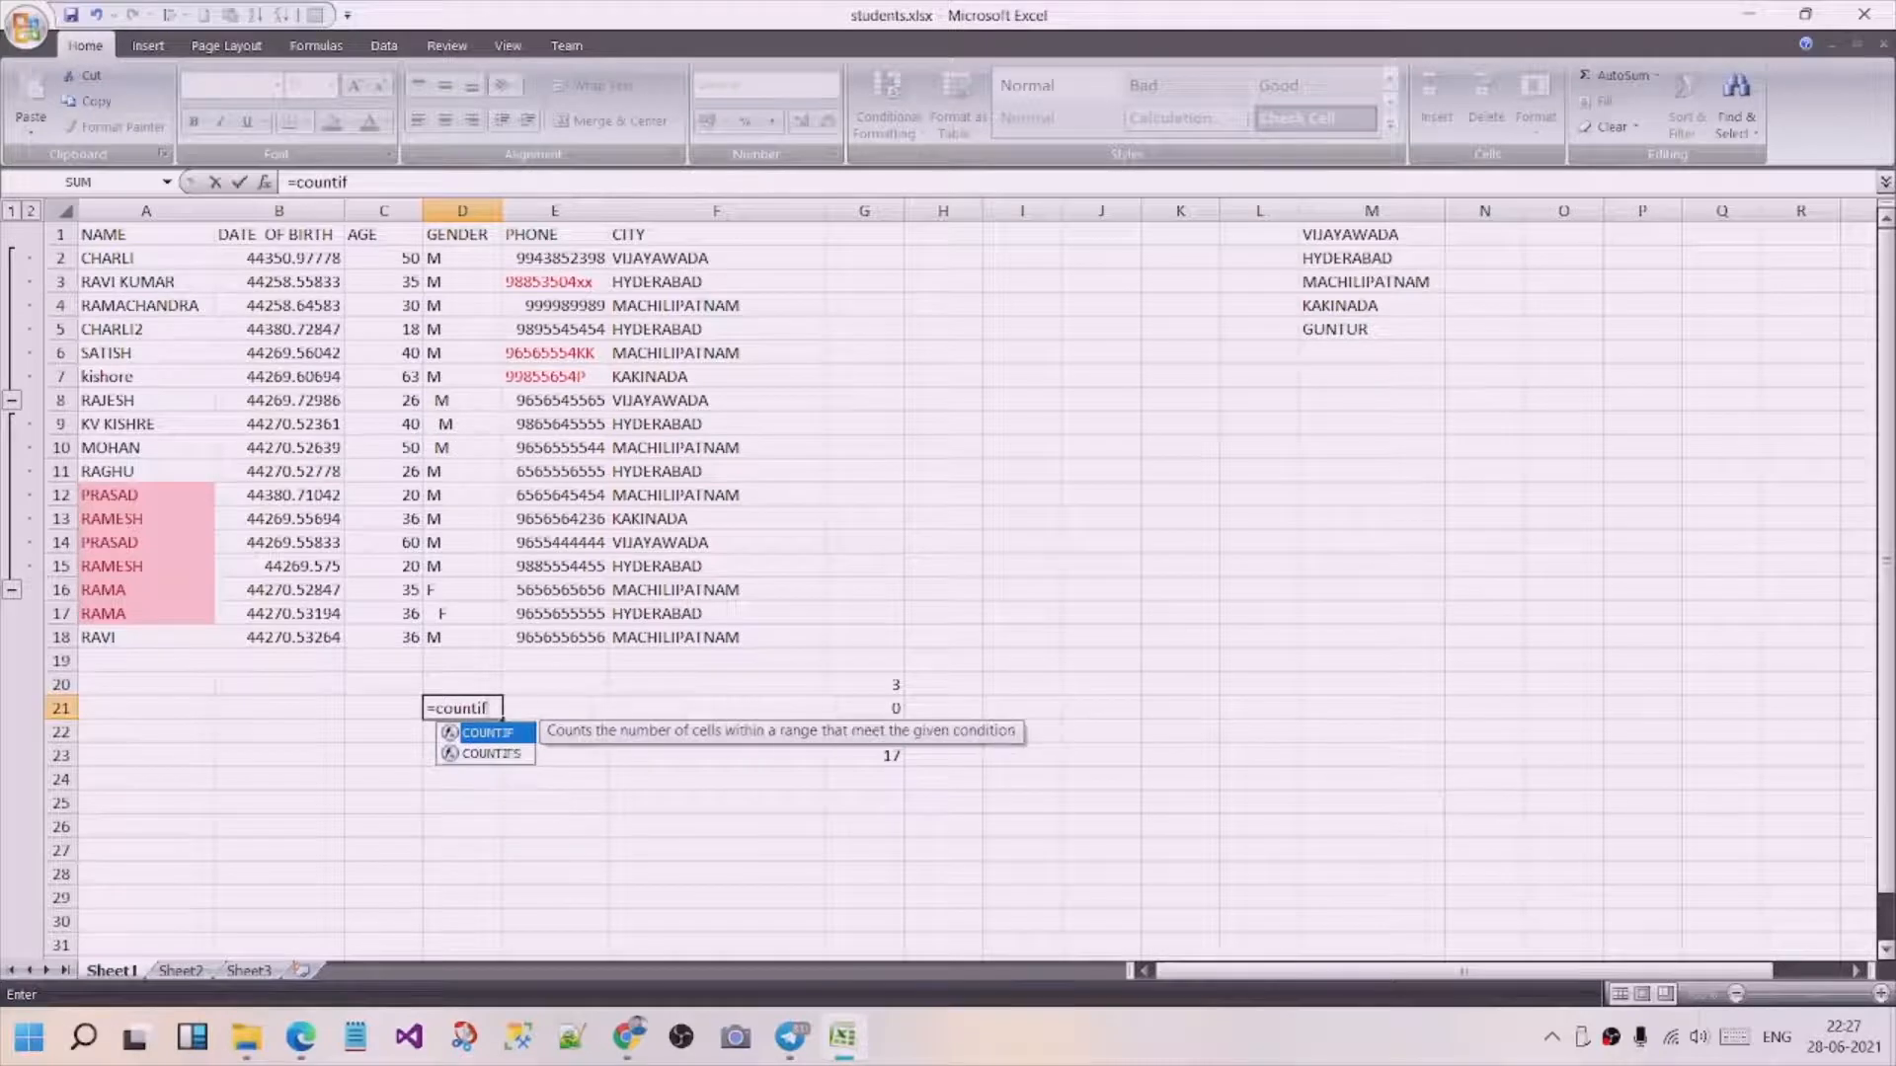
text(()
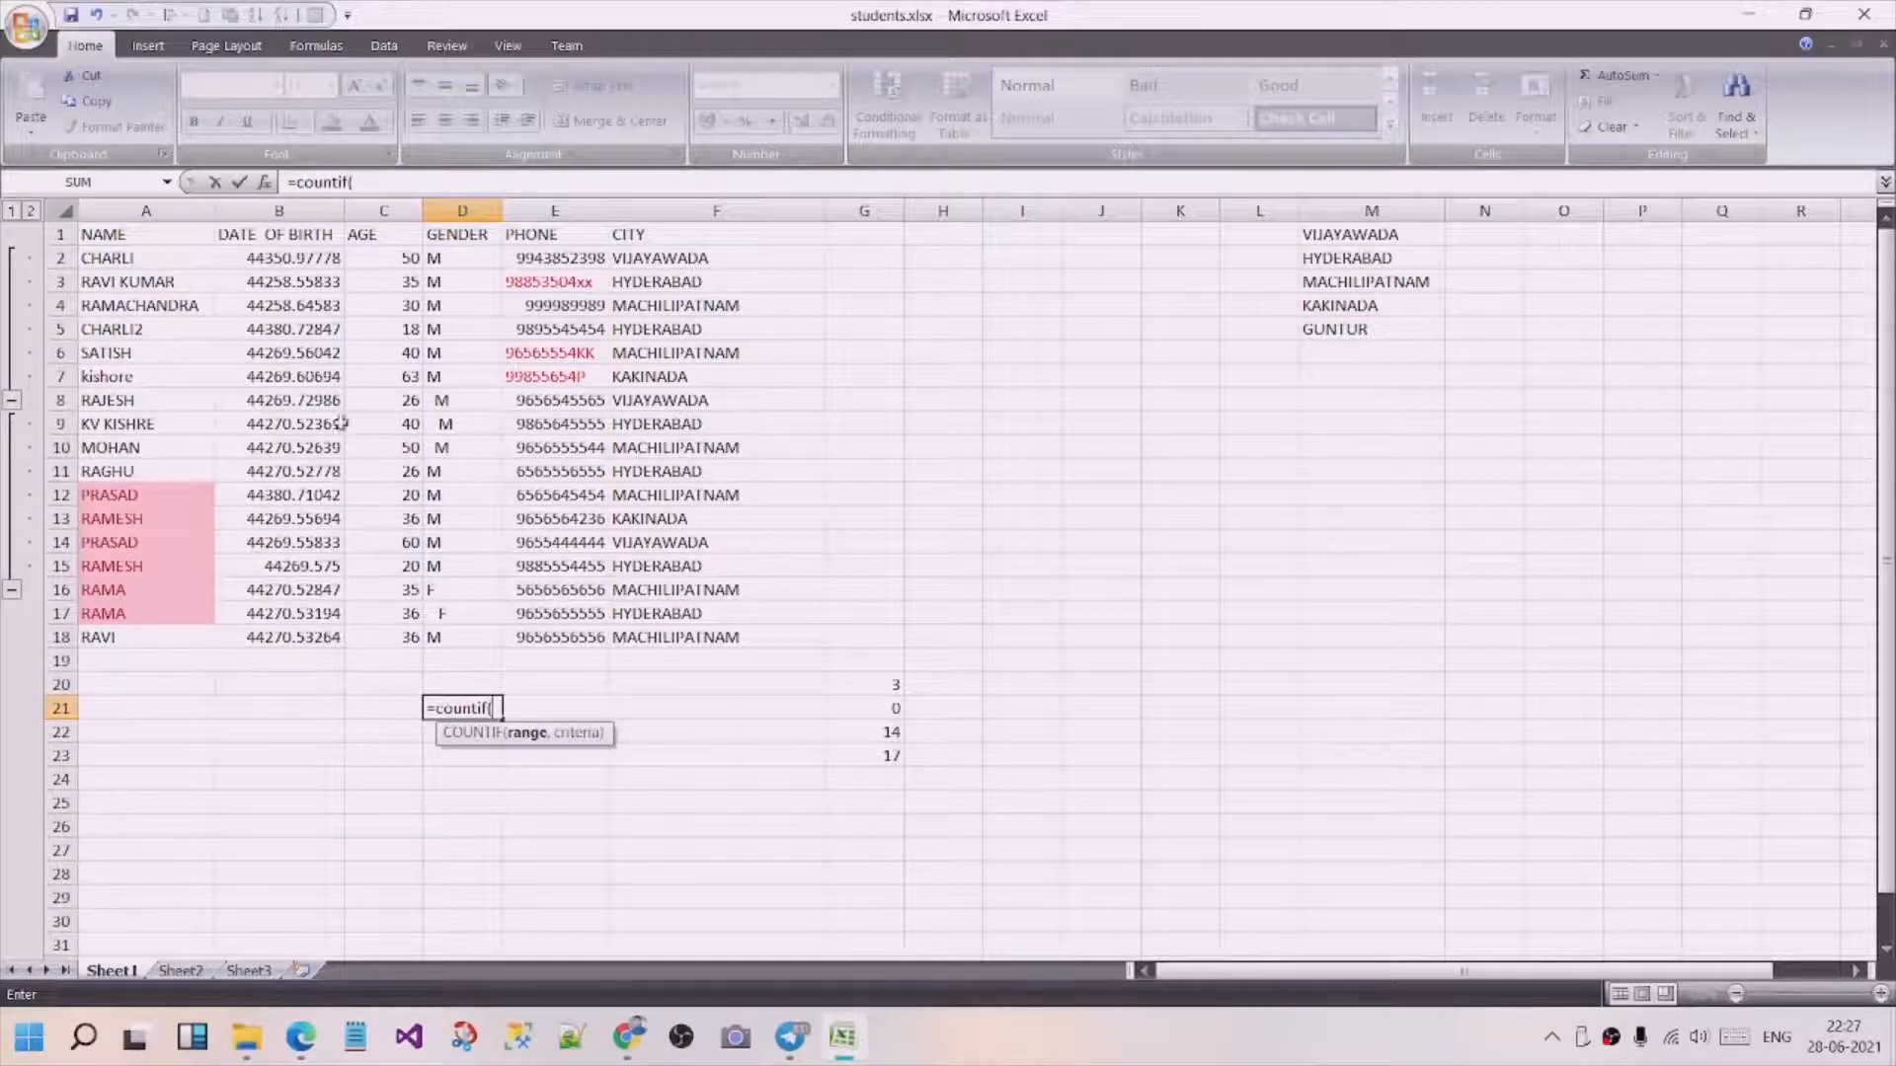
drag(440, 259, 440, 642)
text(,)
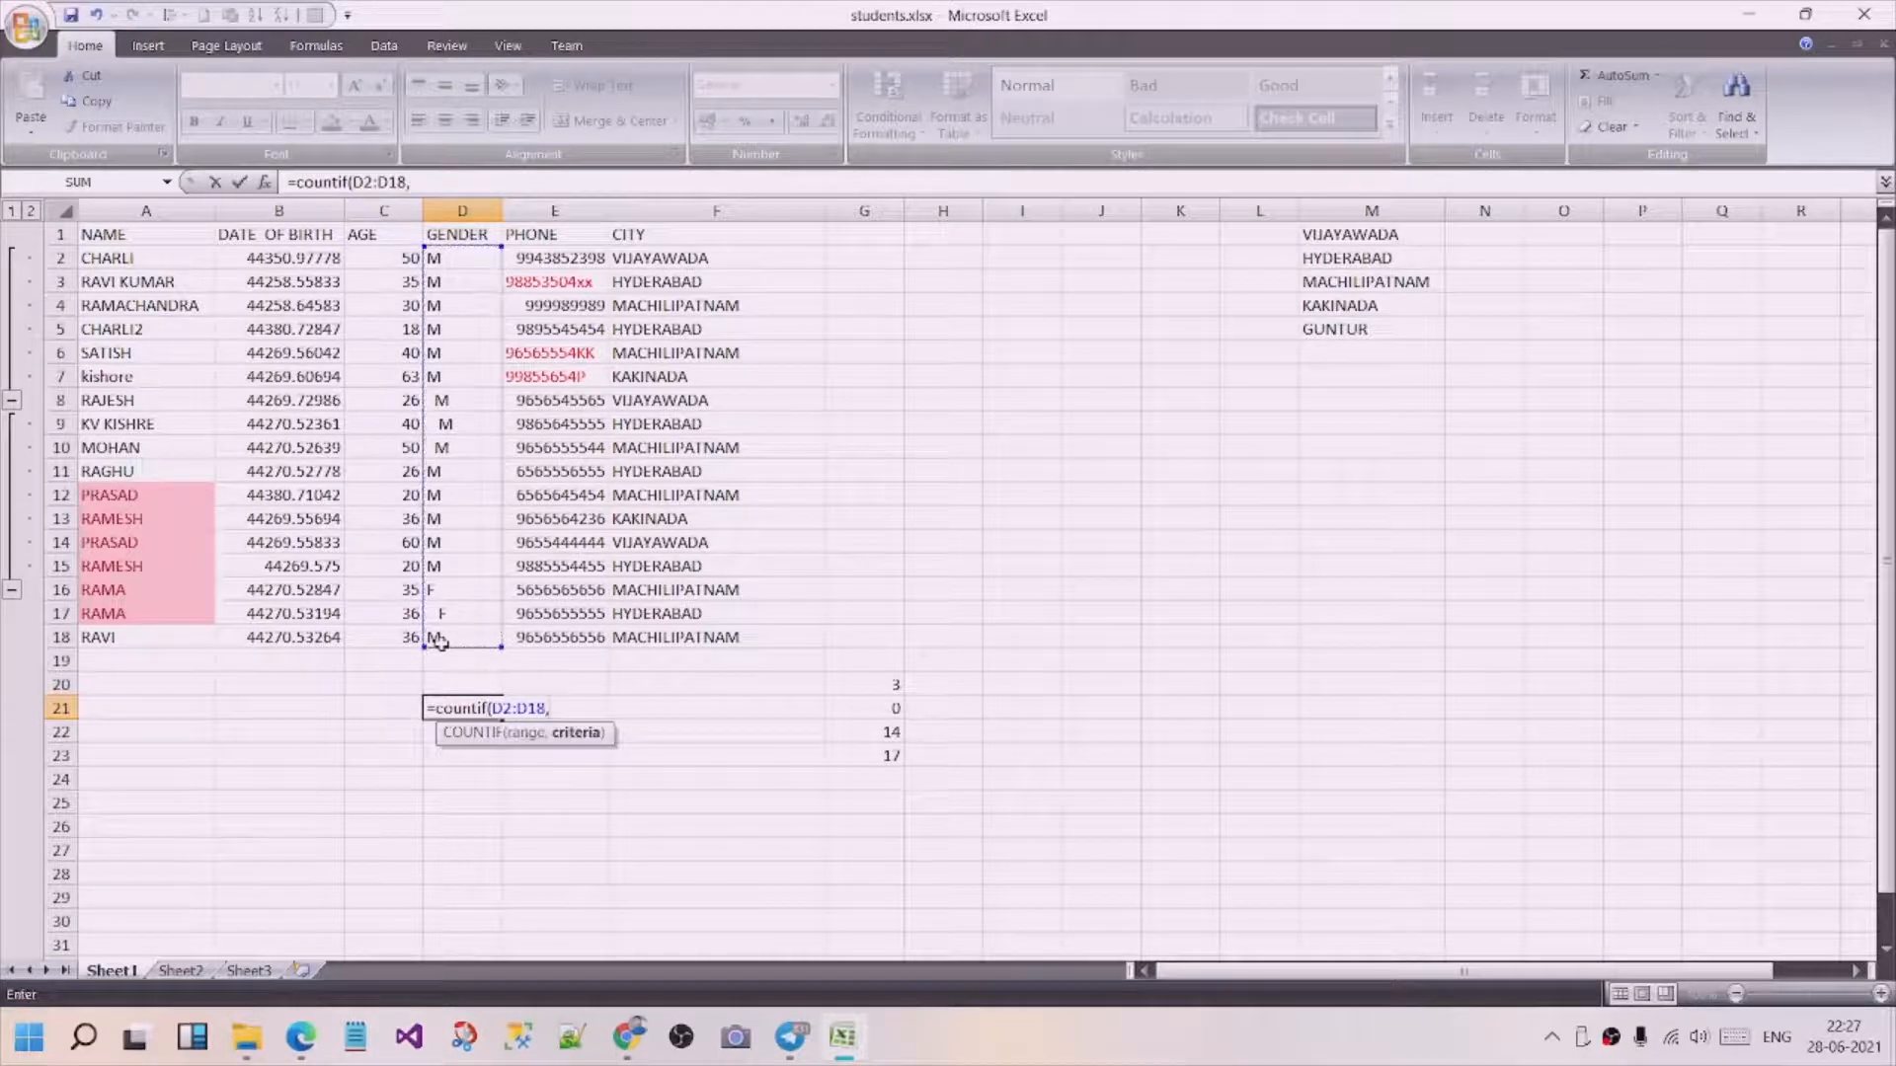
text("F"))
key(Return)
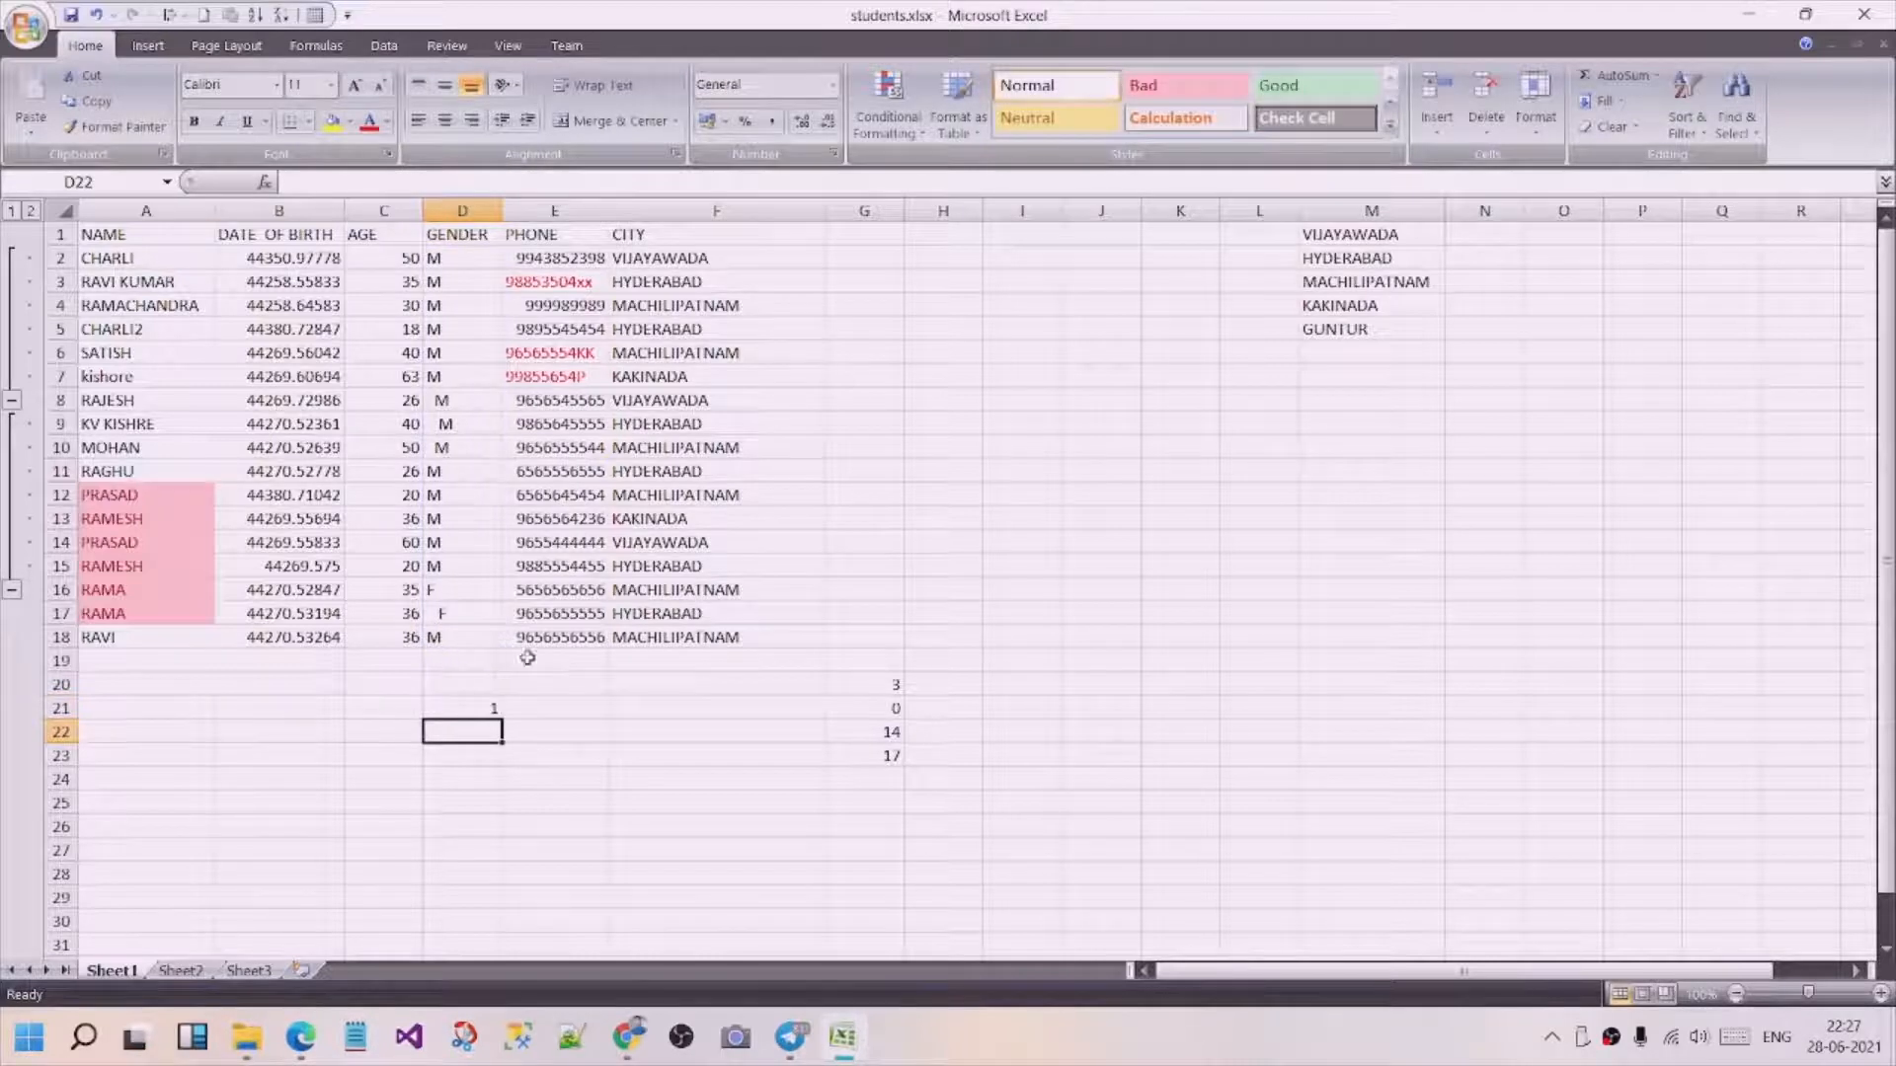
Compare the F entries in D16 and D17, and add trailing space after the F in cell D16.
click(463, 588)
click(466, 614)
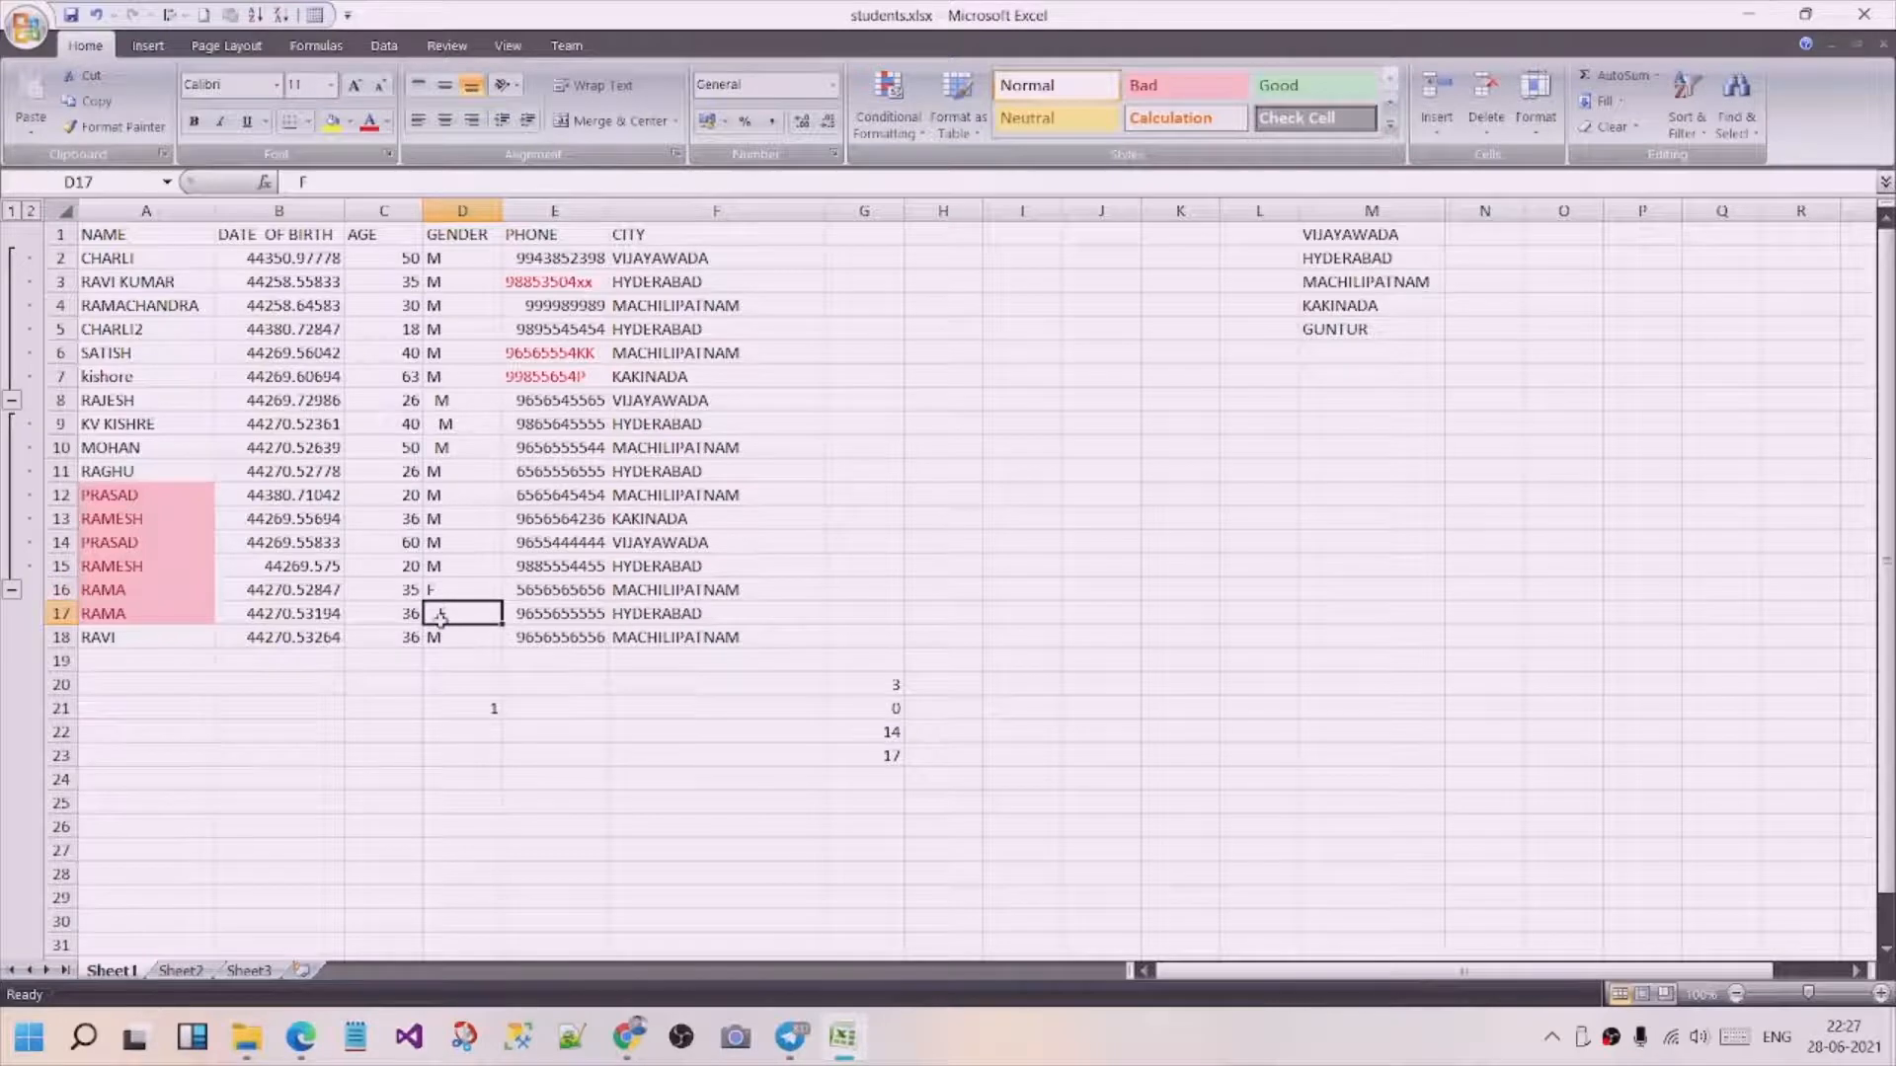
click(439, 589)
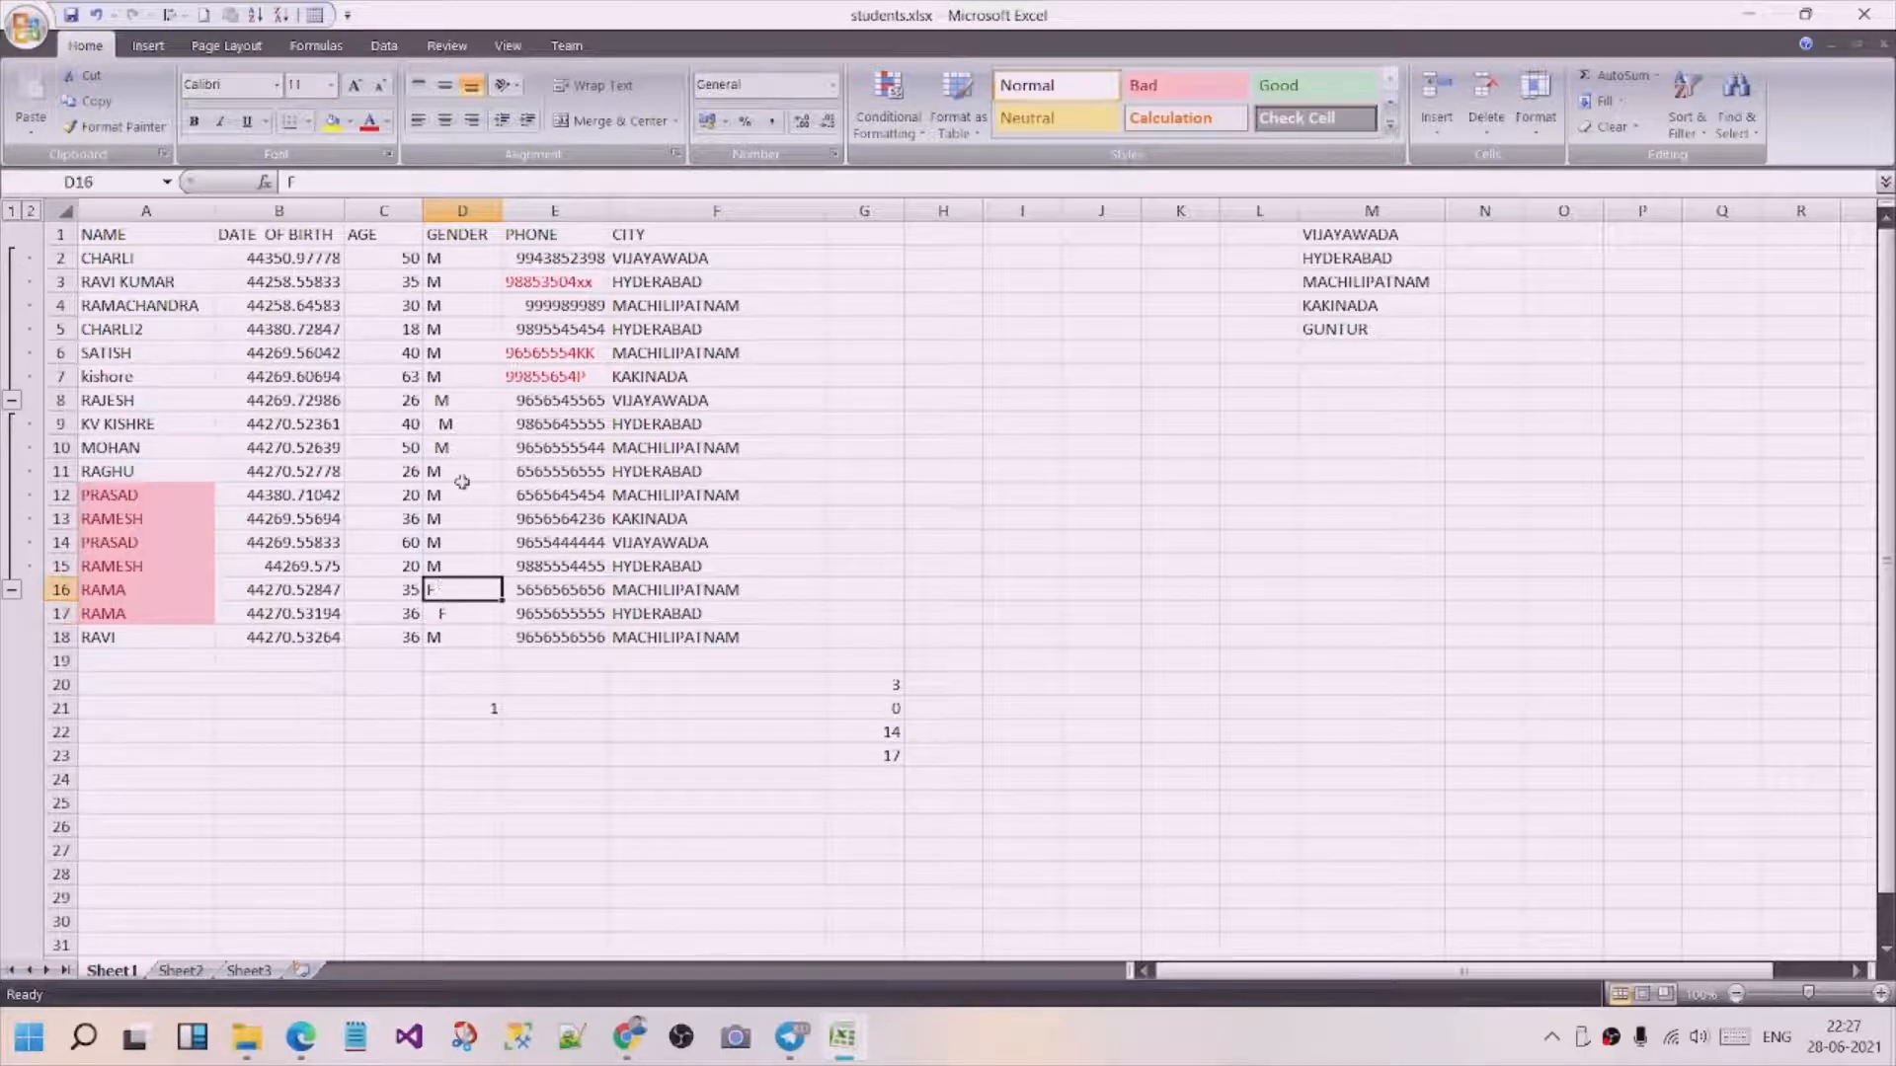
click(376, 182)
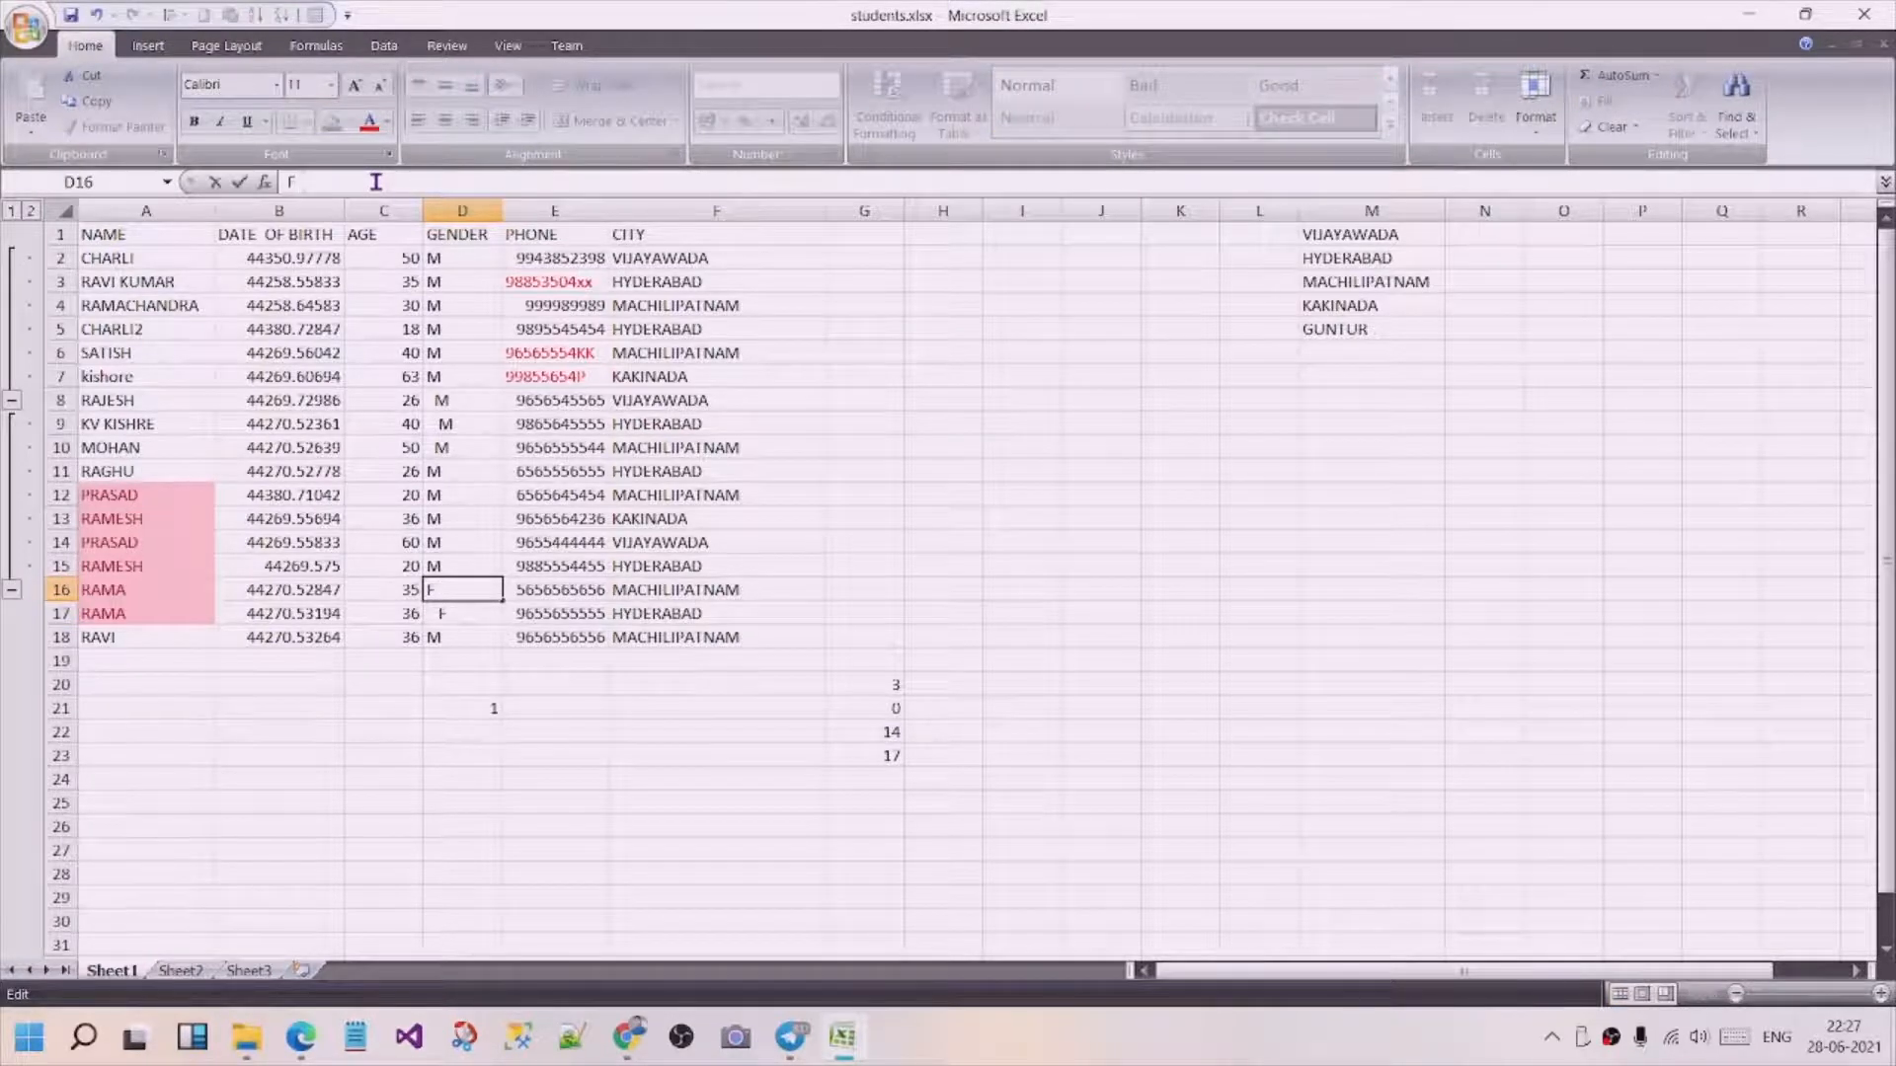
key(Return)
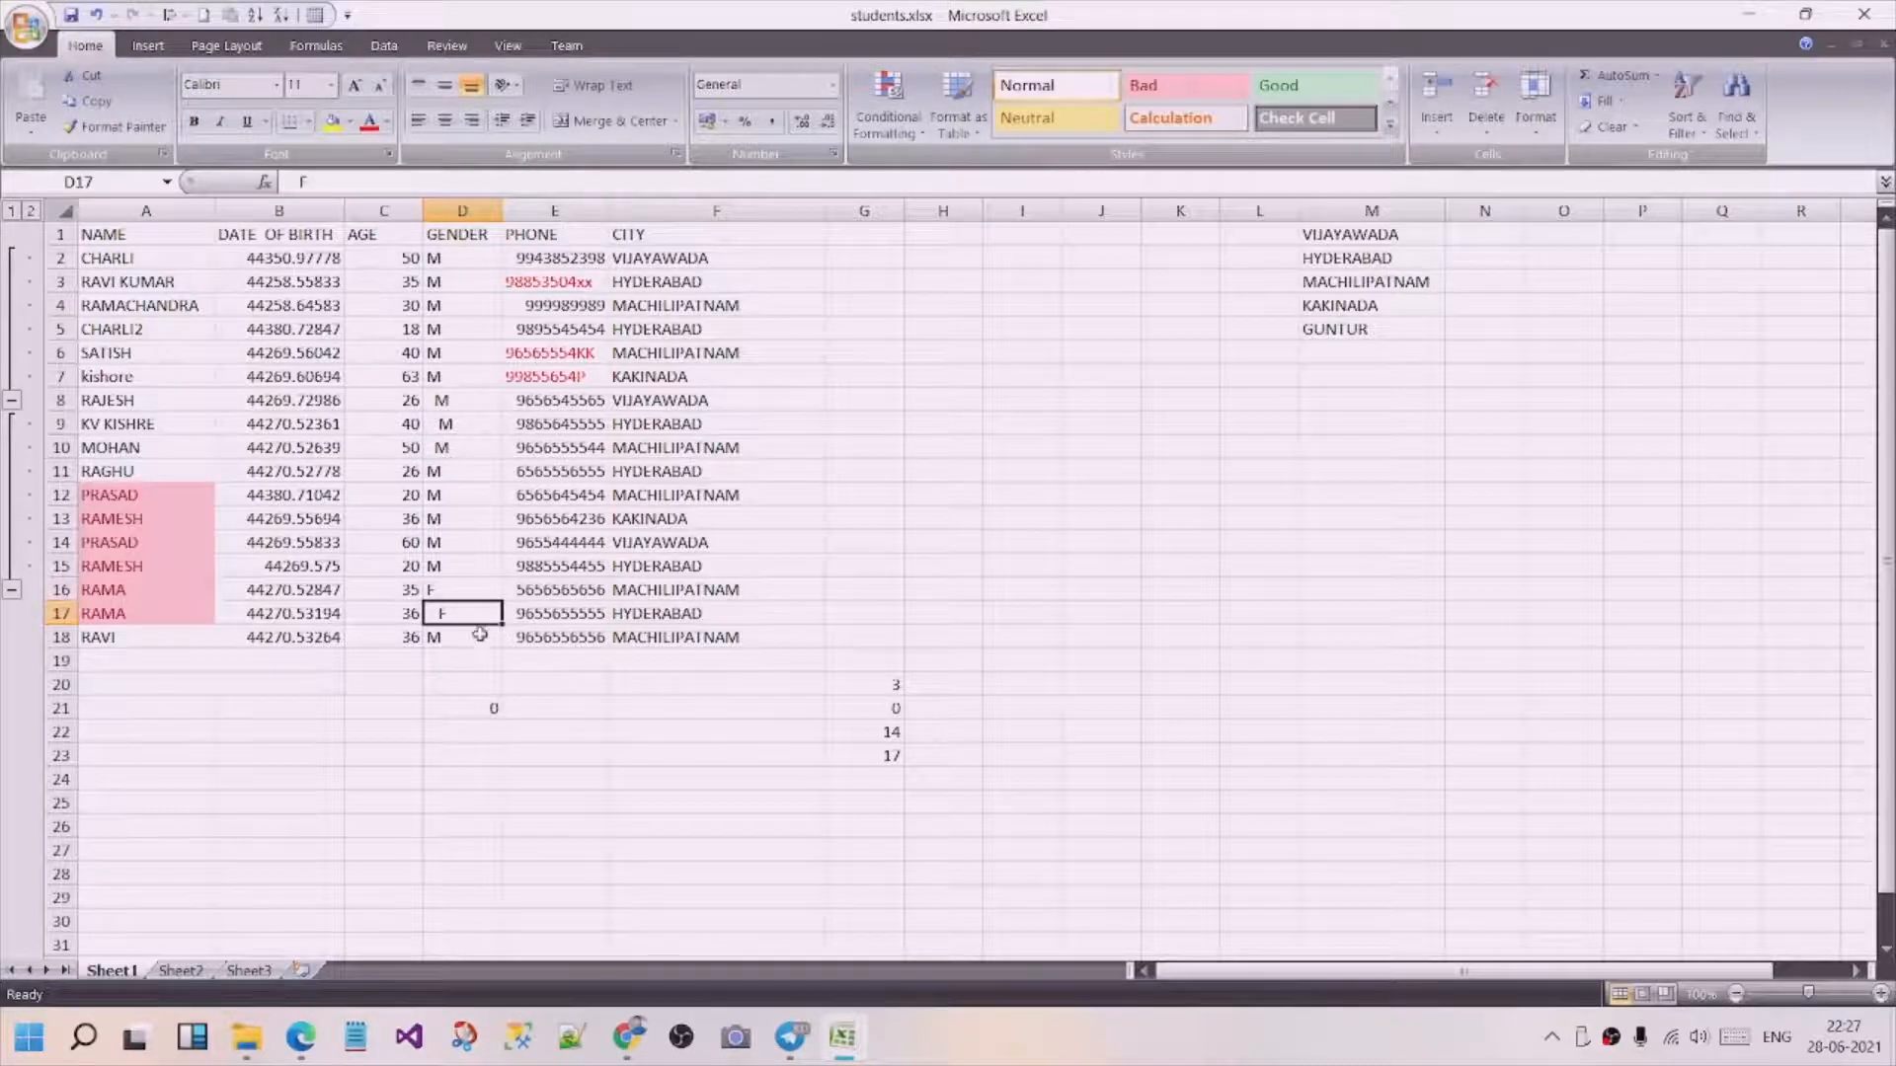
Review the gender entry in D10, the COUNTIF formula in D21 and the gender range D8:D18.
click(474, 446)
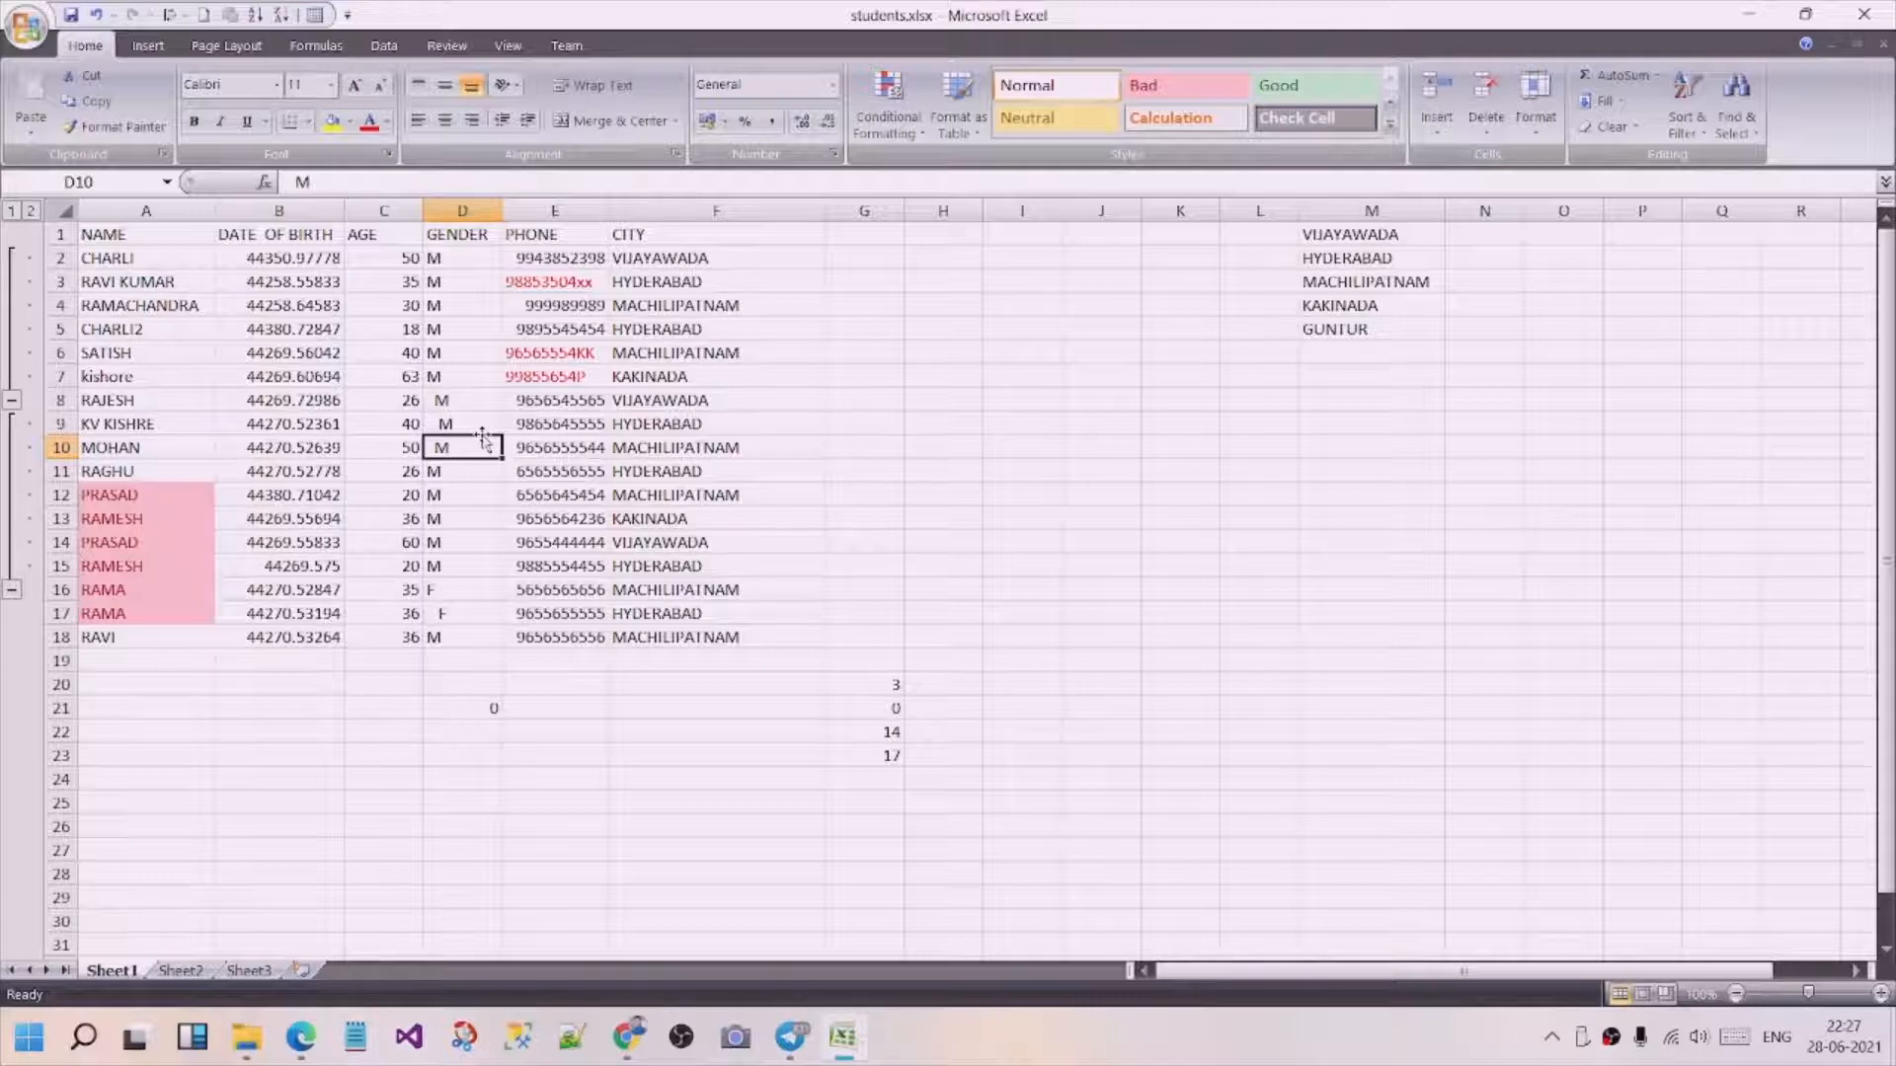
click(464, 710)
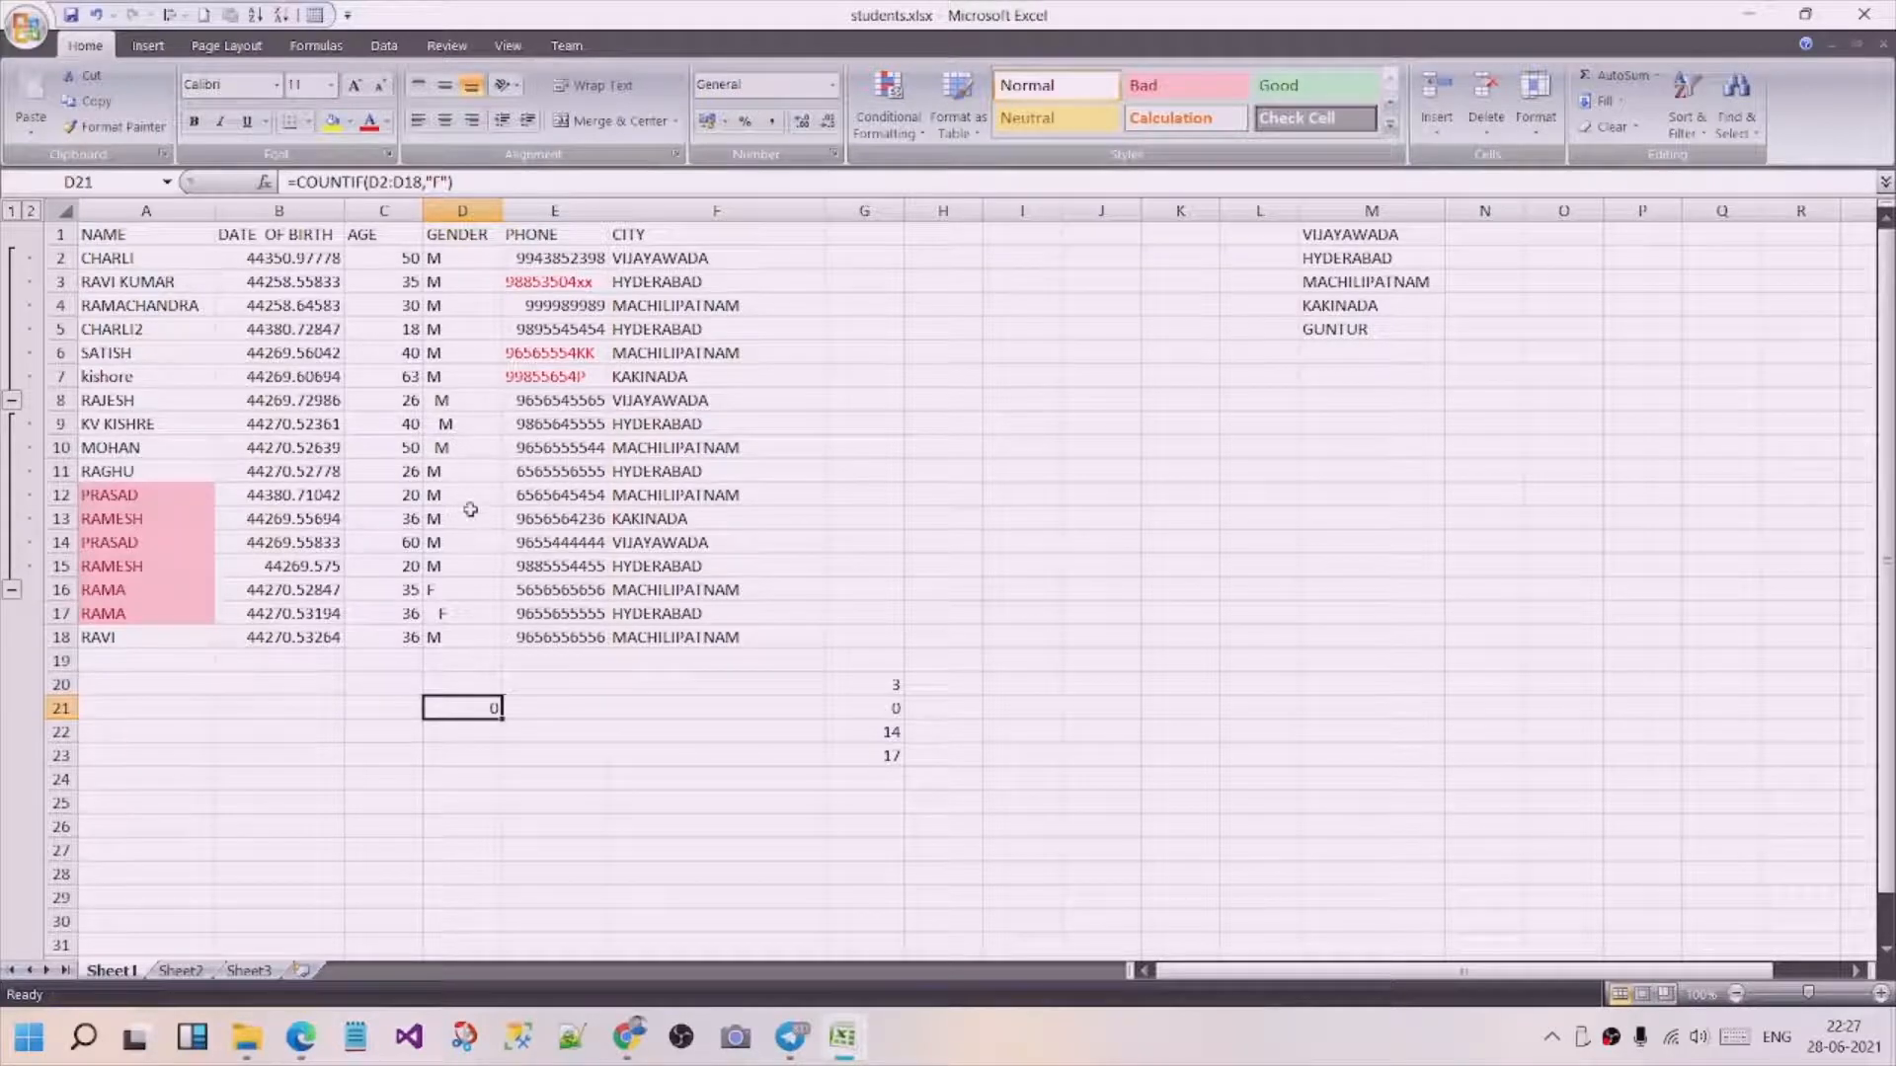
drag(460, 401, 446, 637)
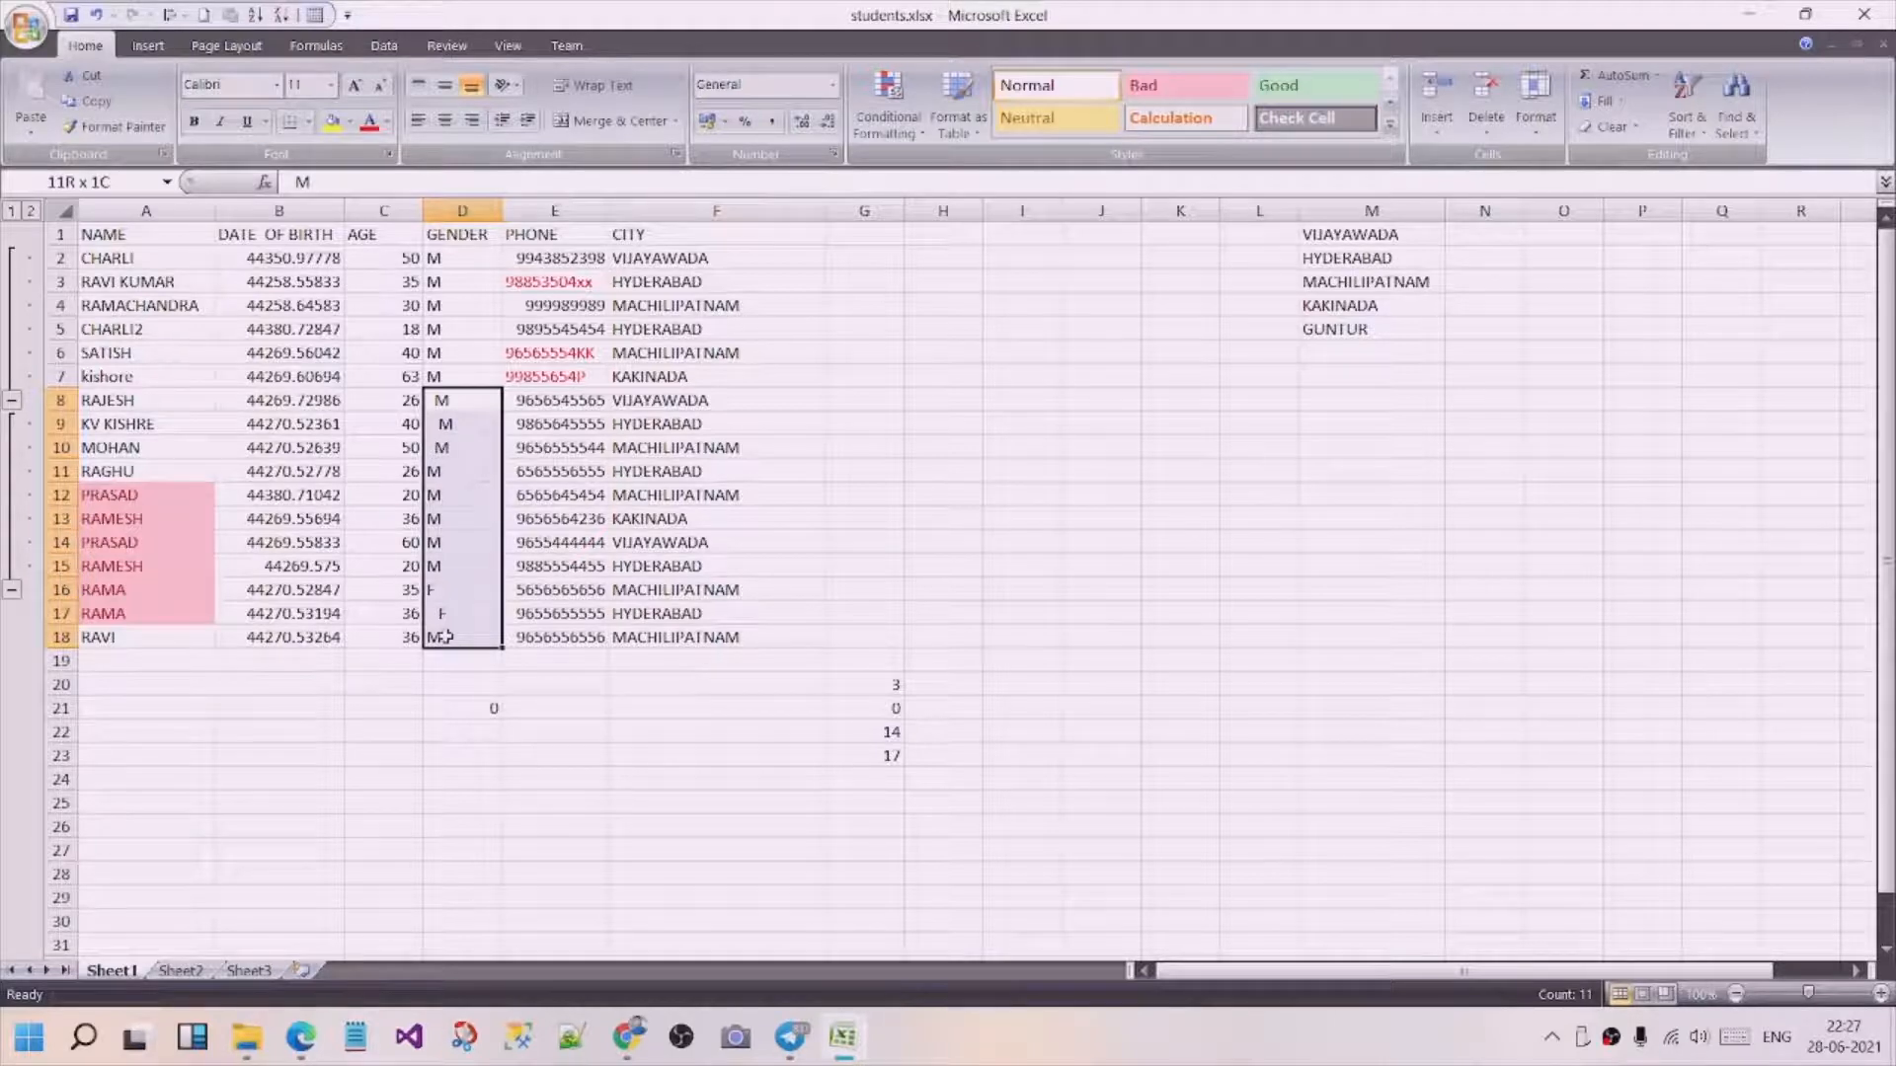
click(391, 734)
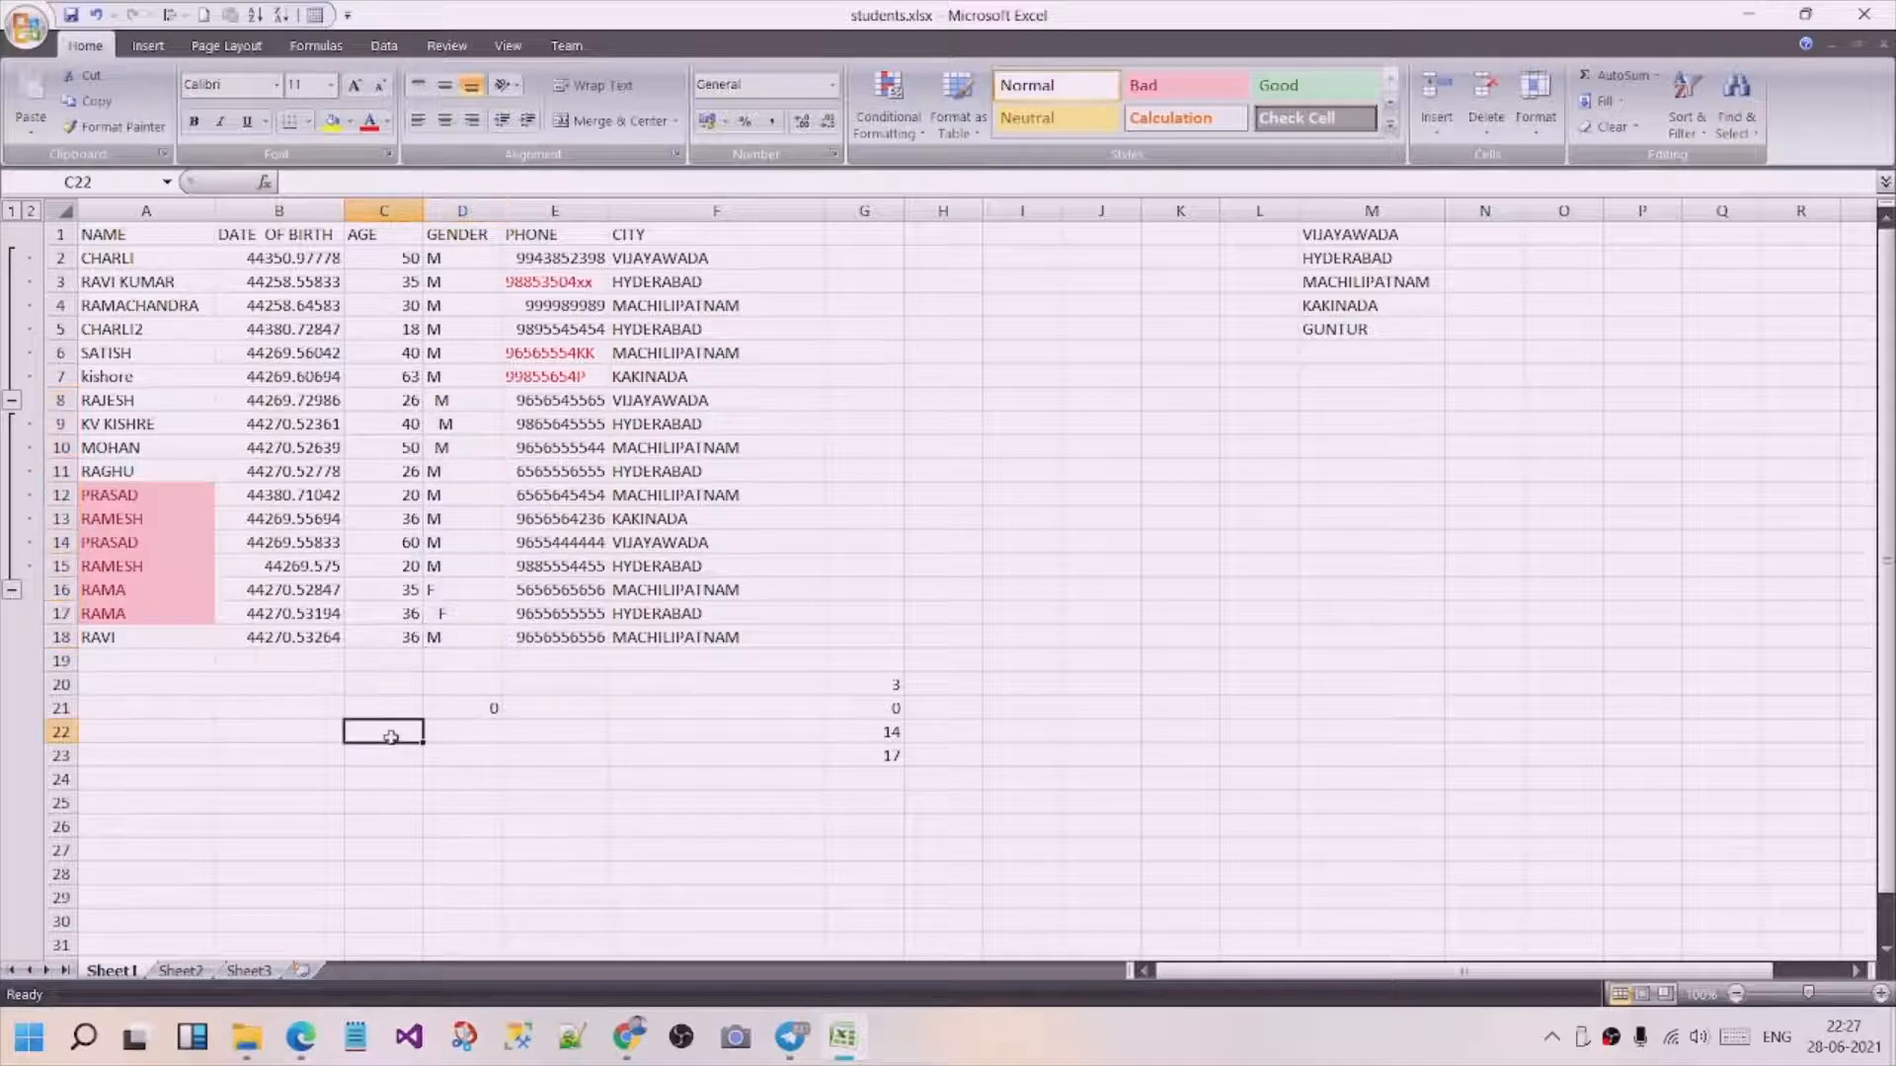
Enter a TRIM formula for gender cell D2 in cell G2 and fill it down to G18.
click(865, 258)
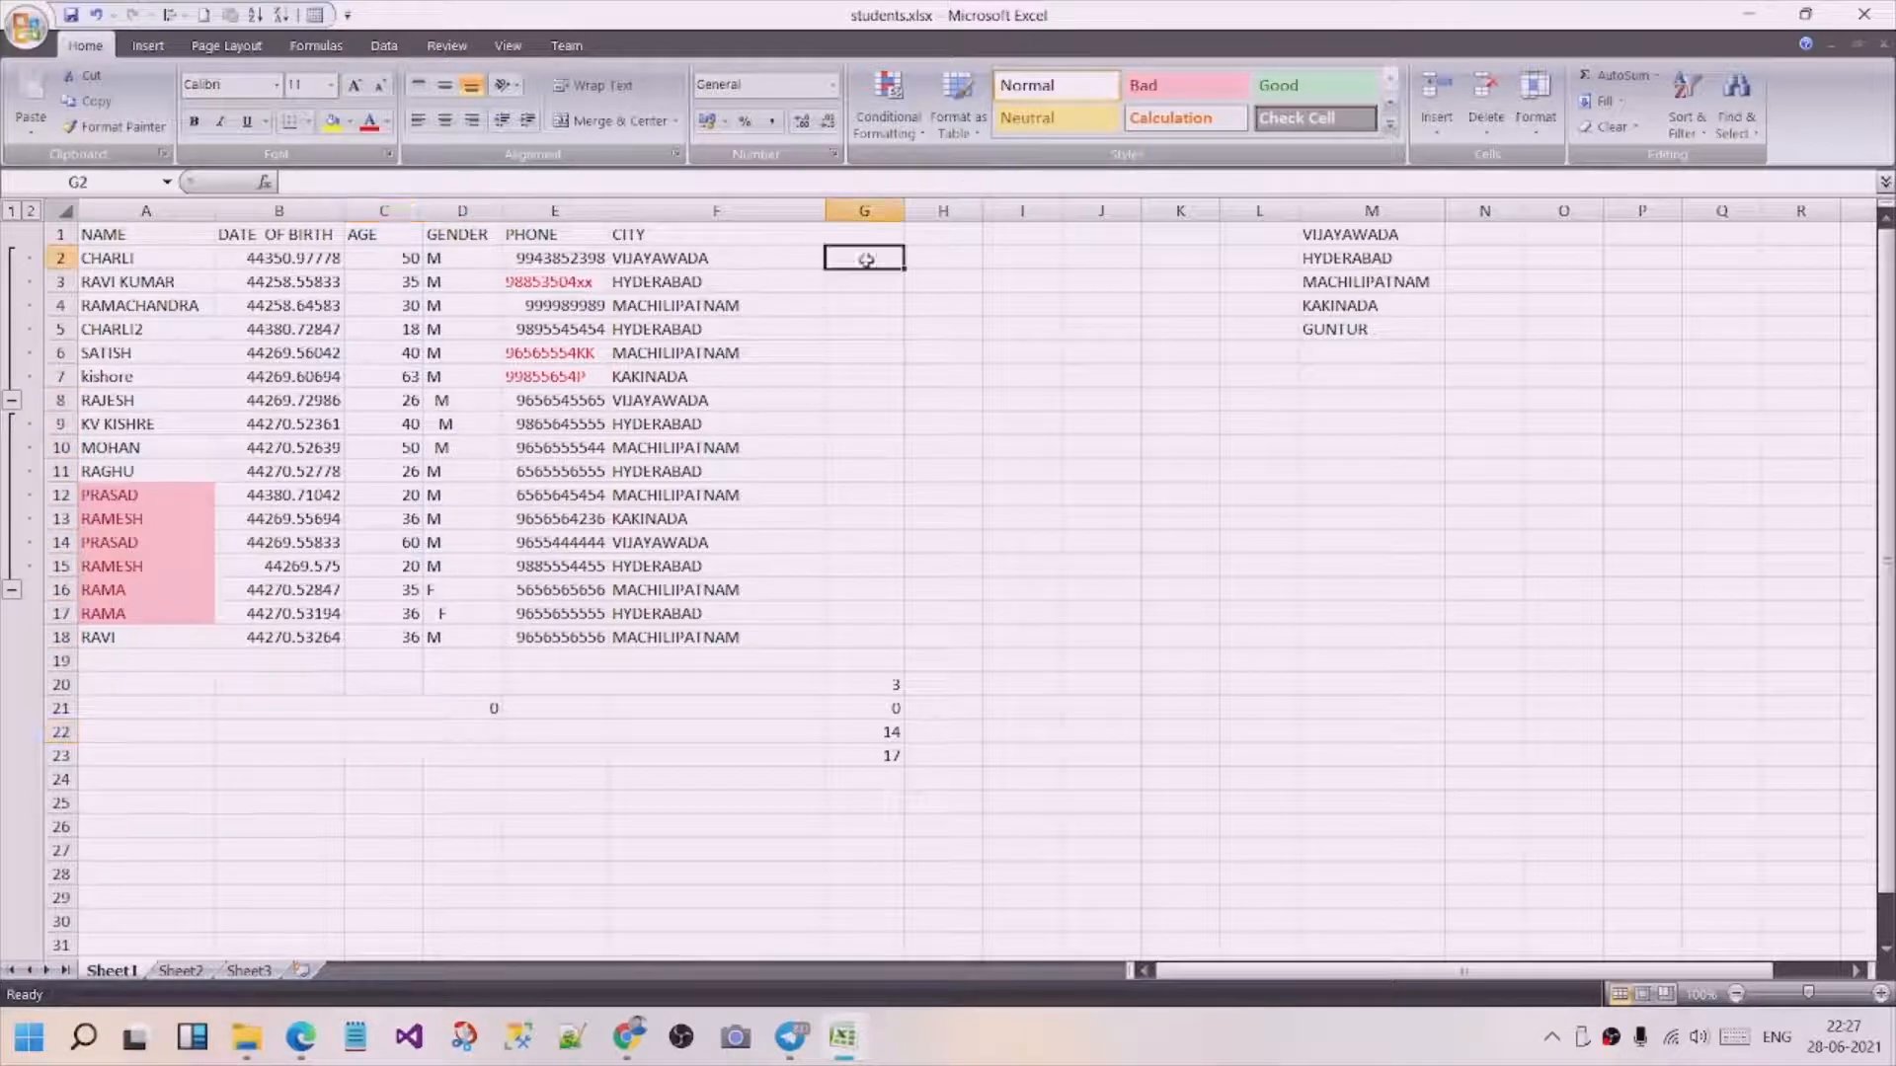
text(=)
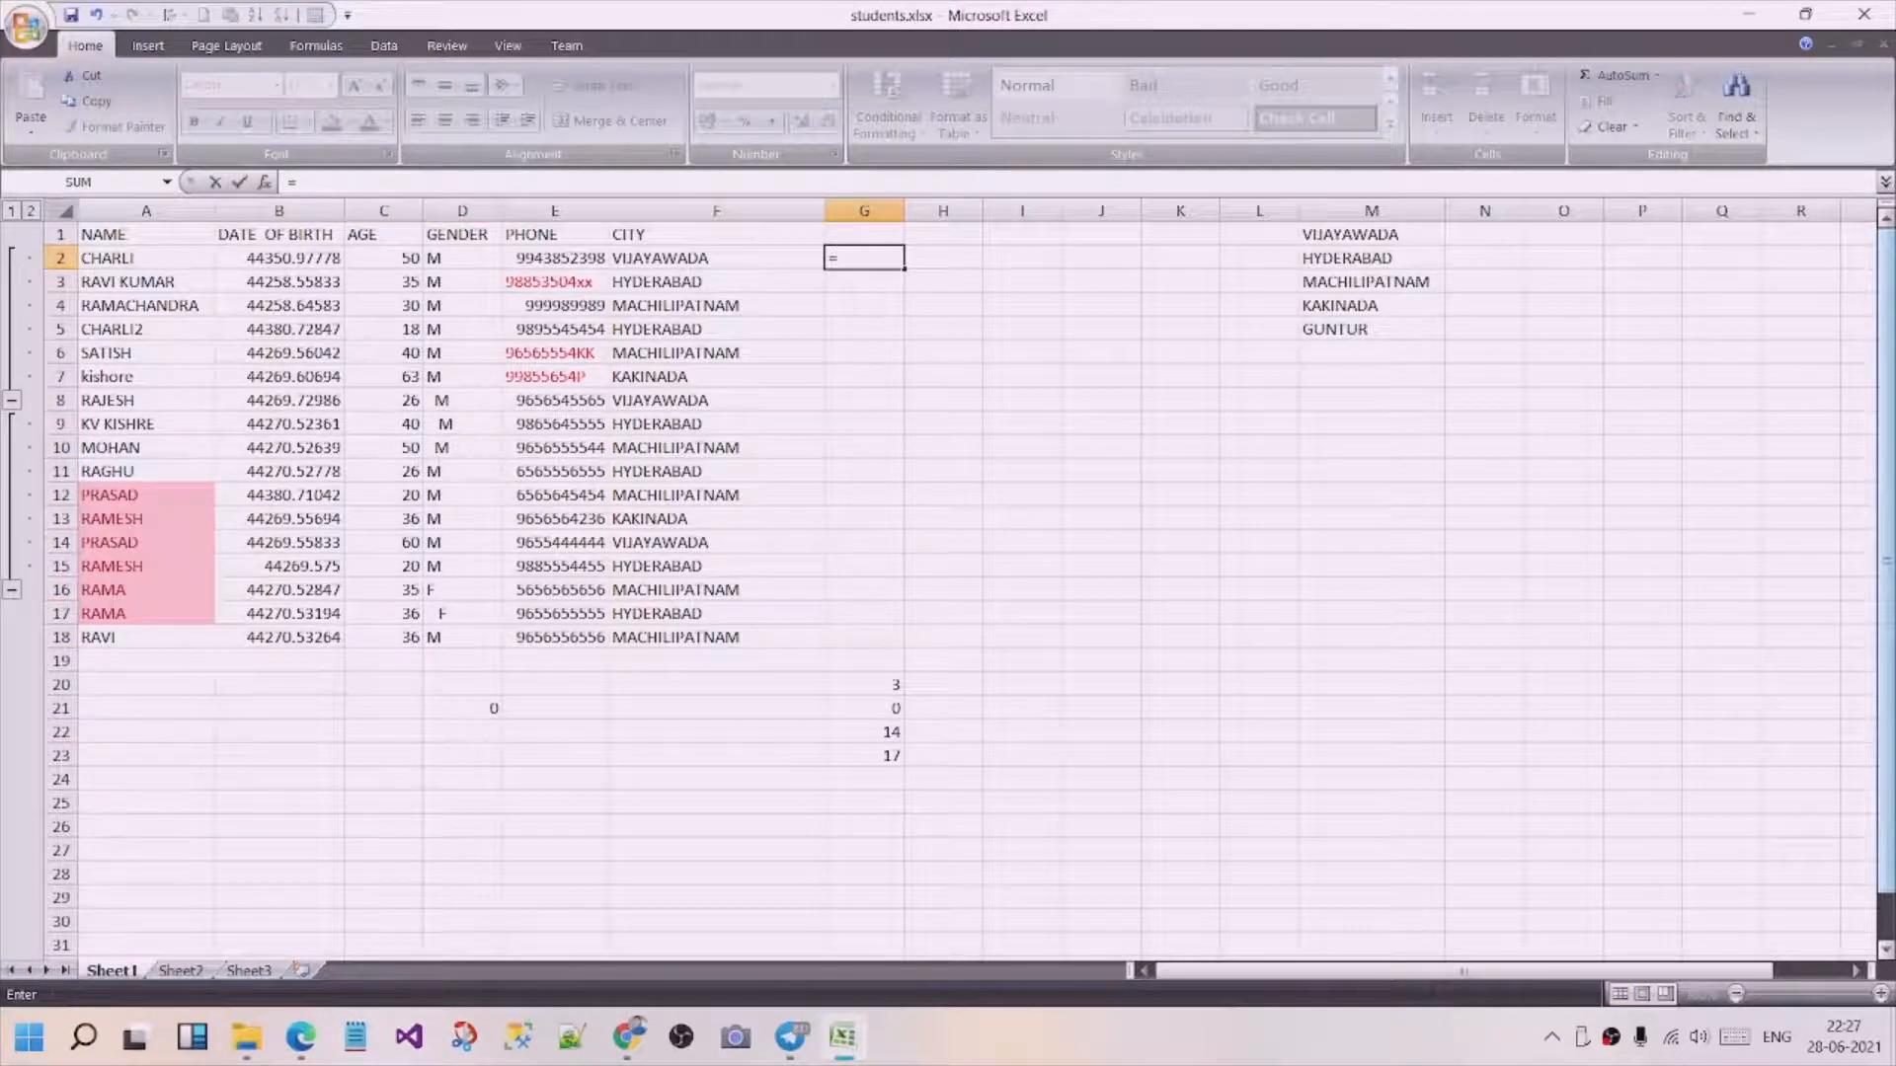
text(trim)
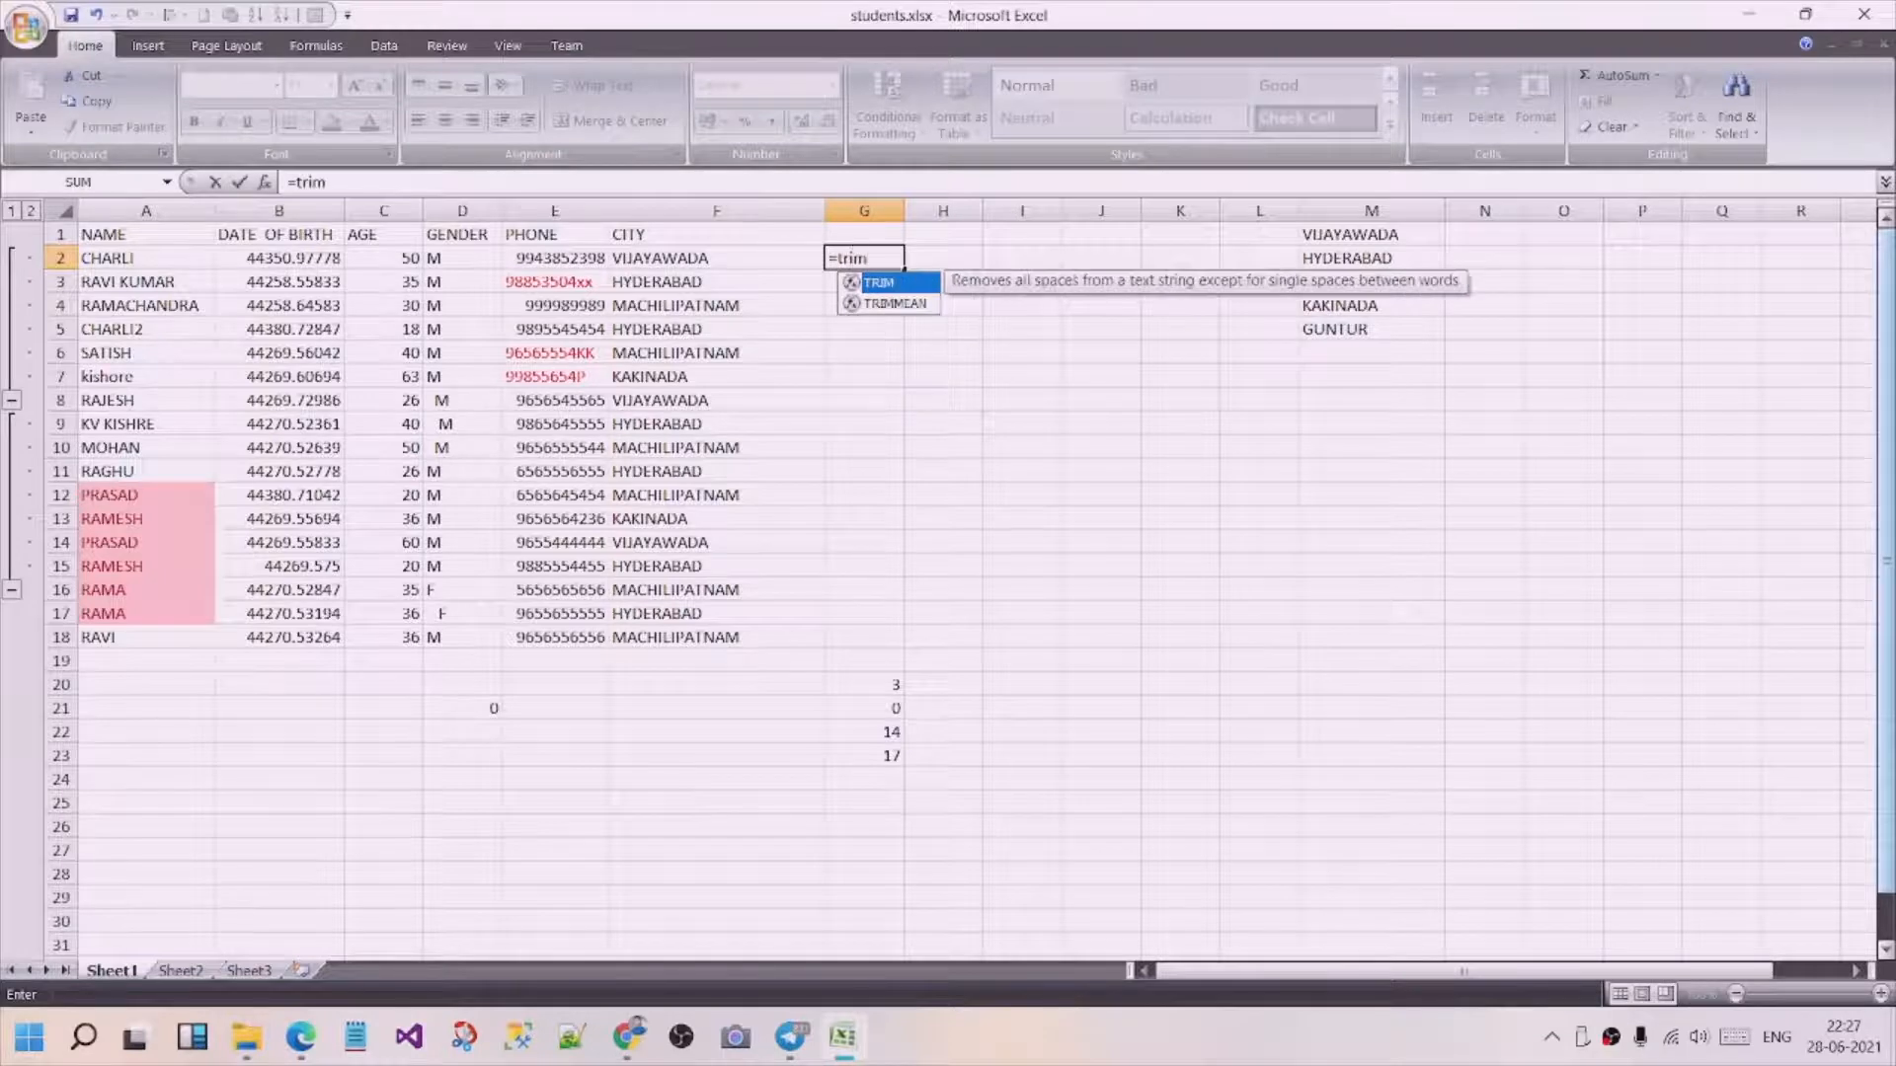
text(()
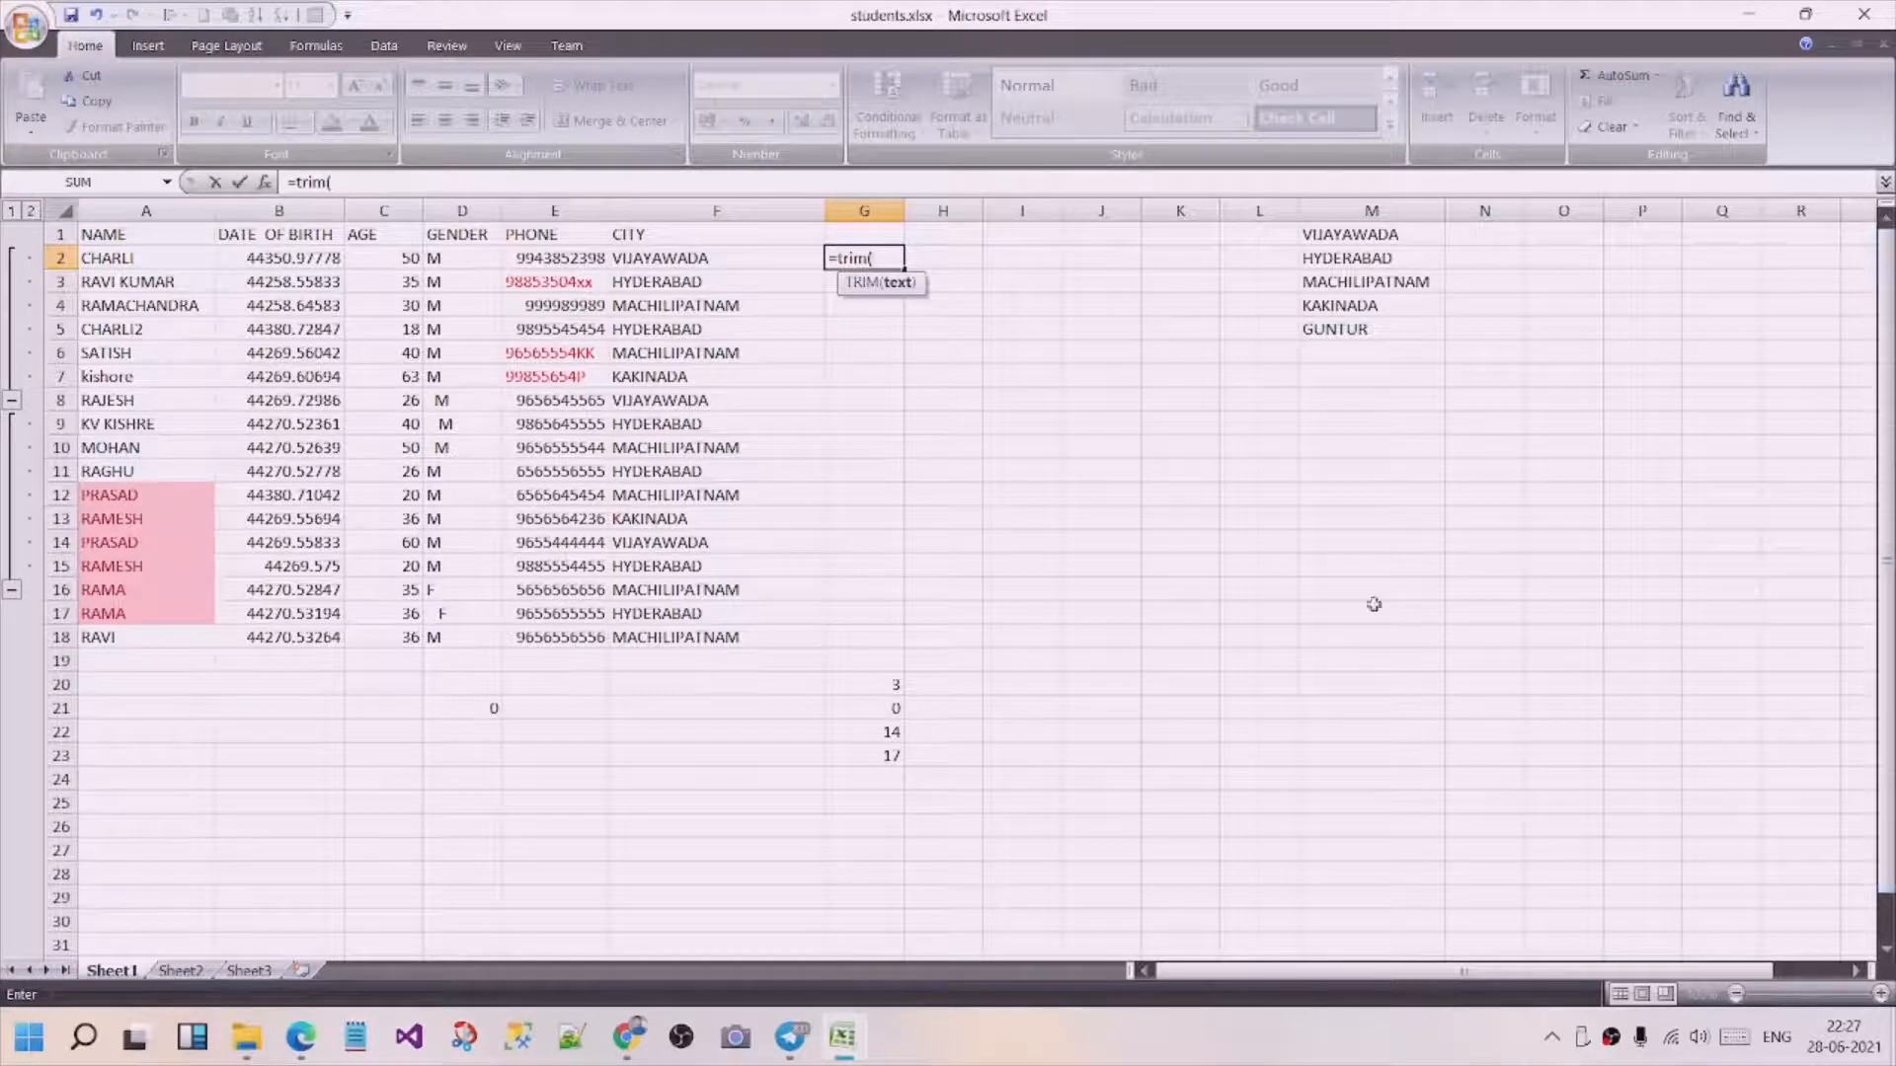
click(471, 258)
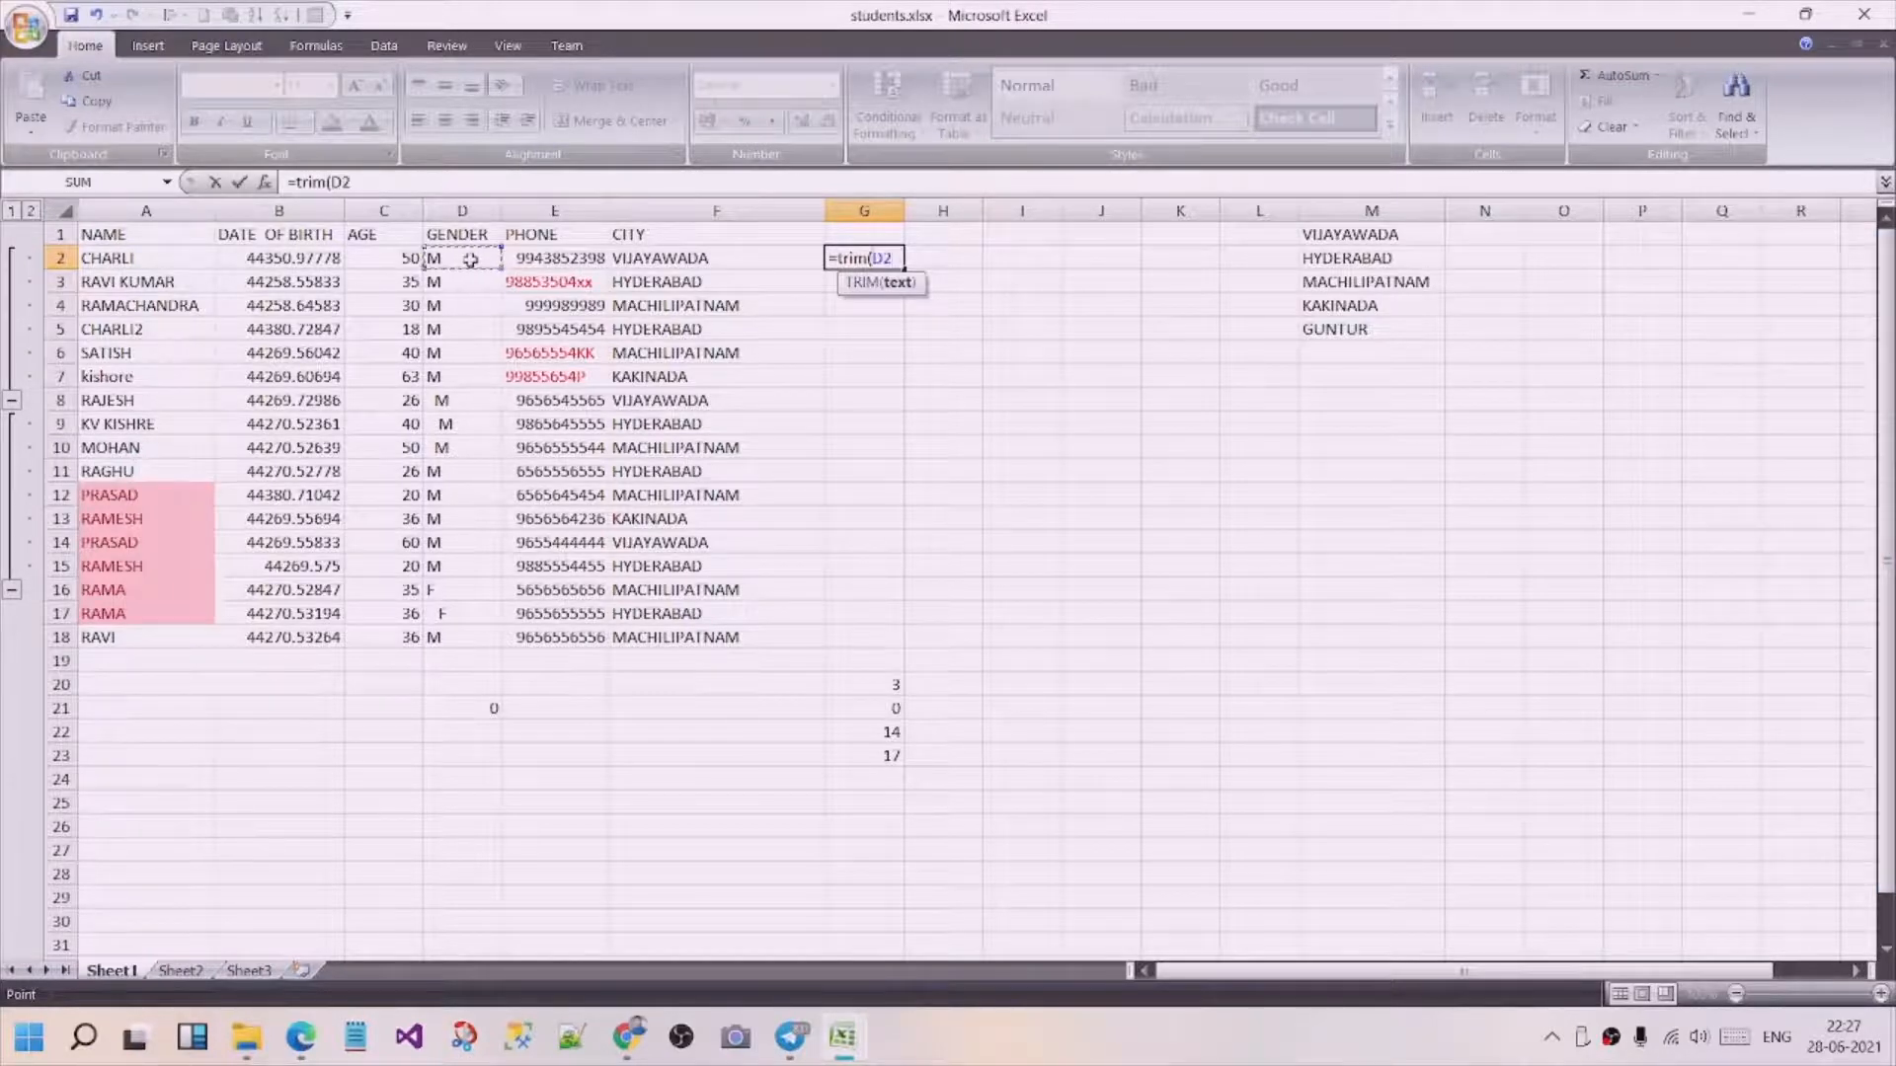
key(Return)
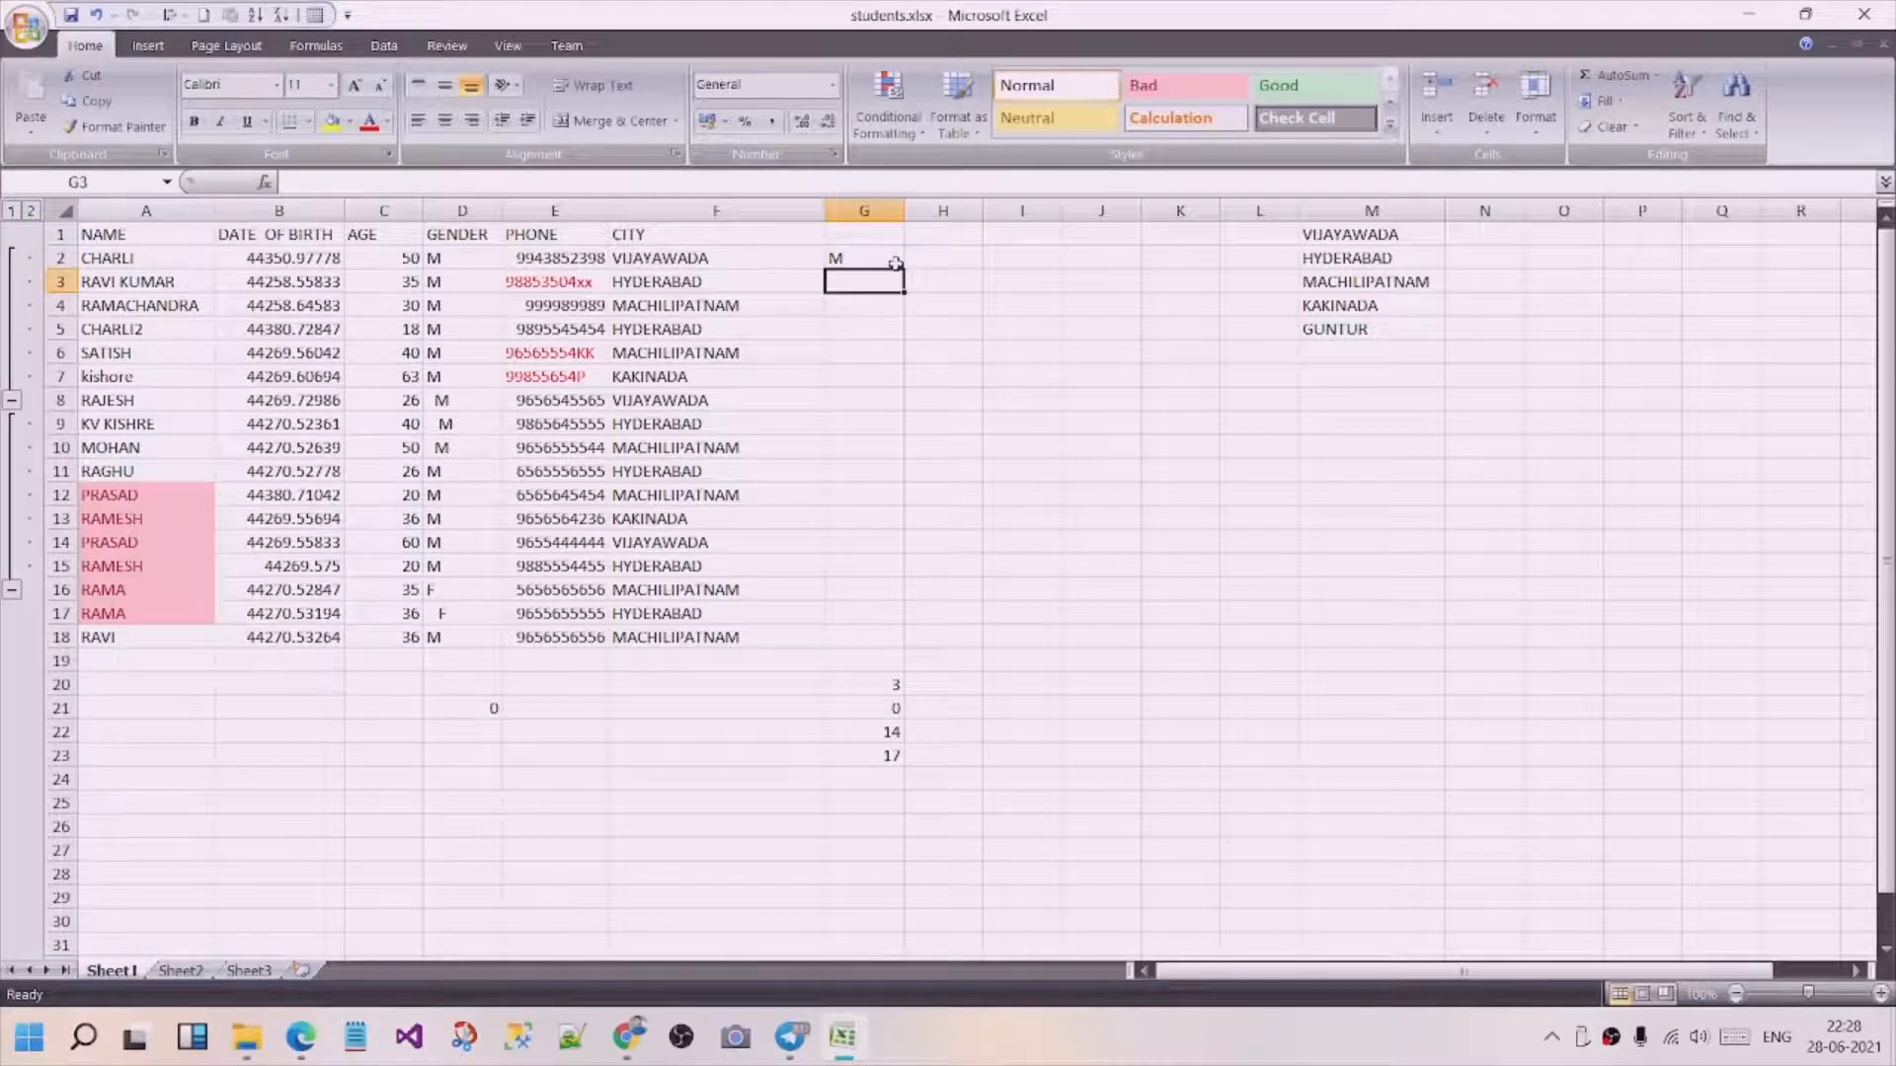
click(894, 263)
drag(902, 268, 864, 649)
click(954, 565)
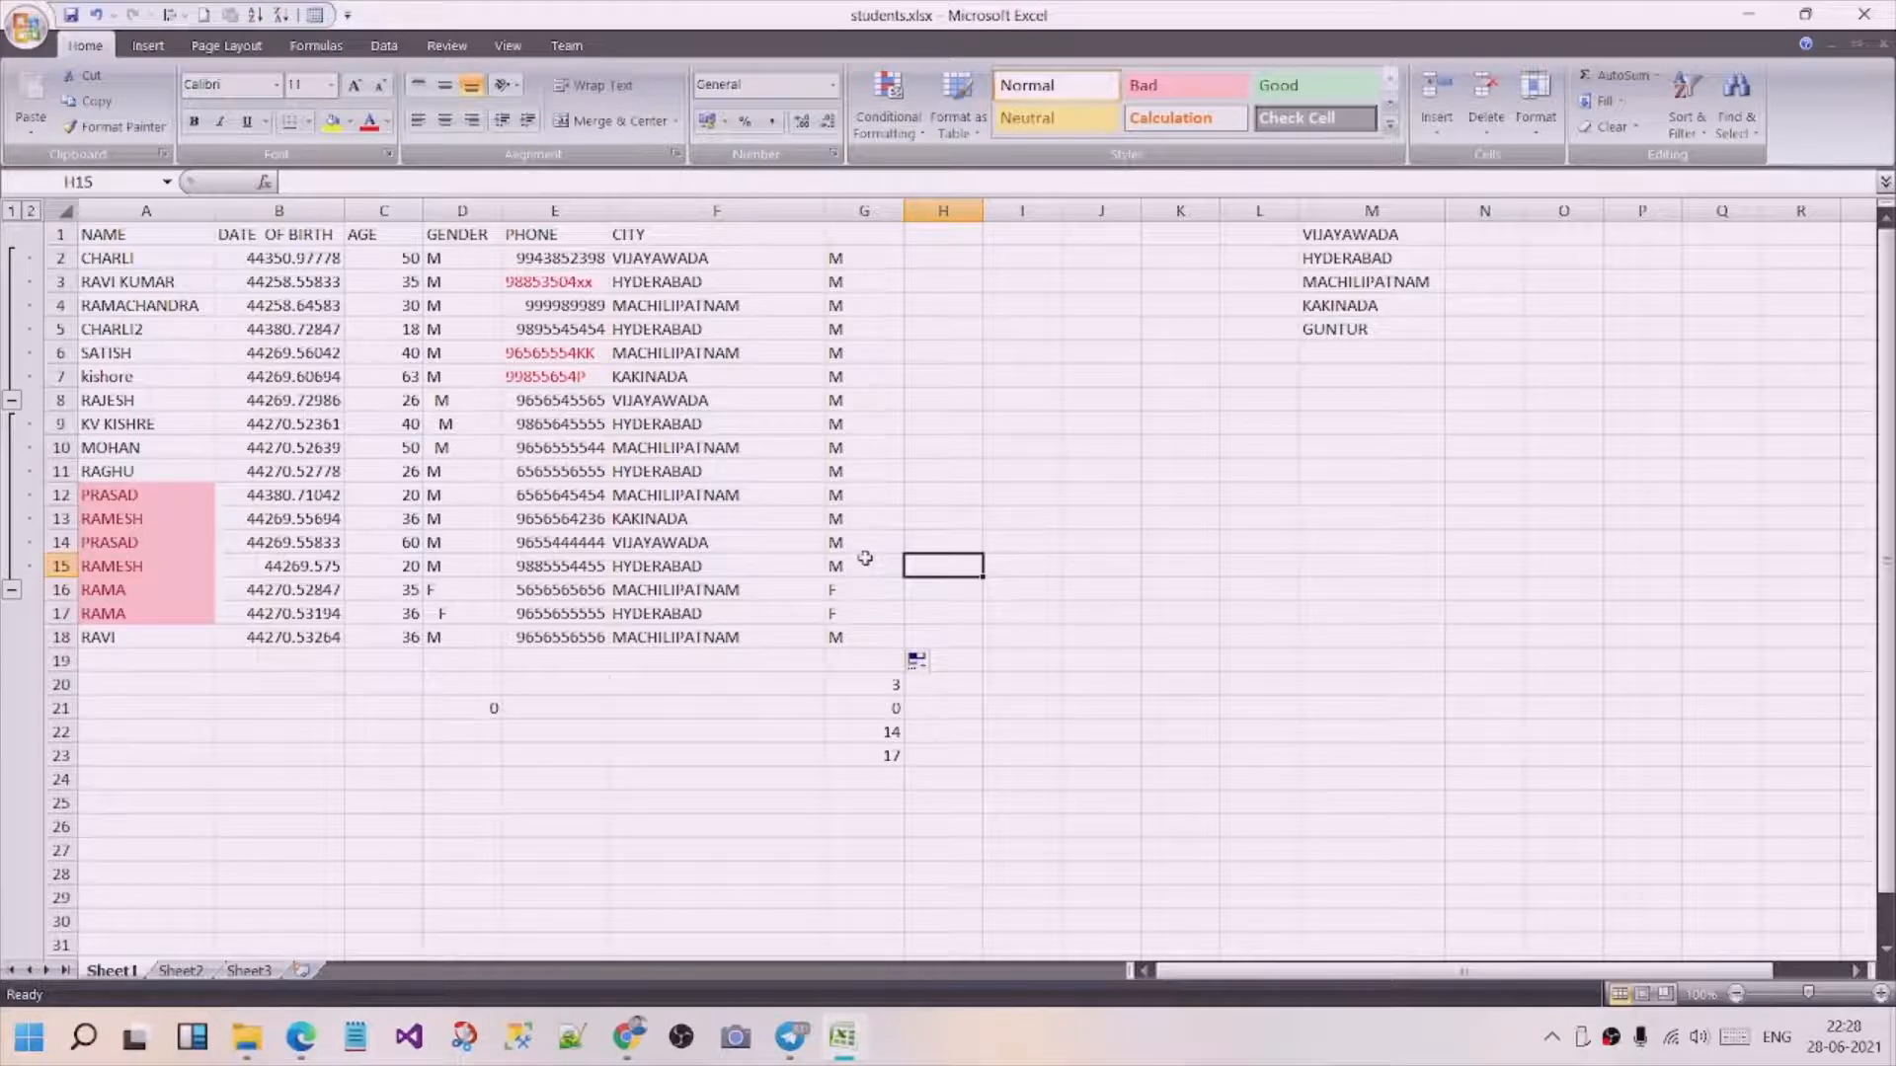
Enter =CLEAN(D2:D18) in cell H2 and fill the formula down to H18.
click(945, 255)
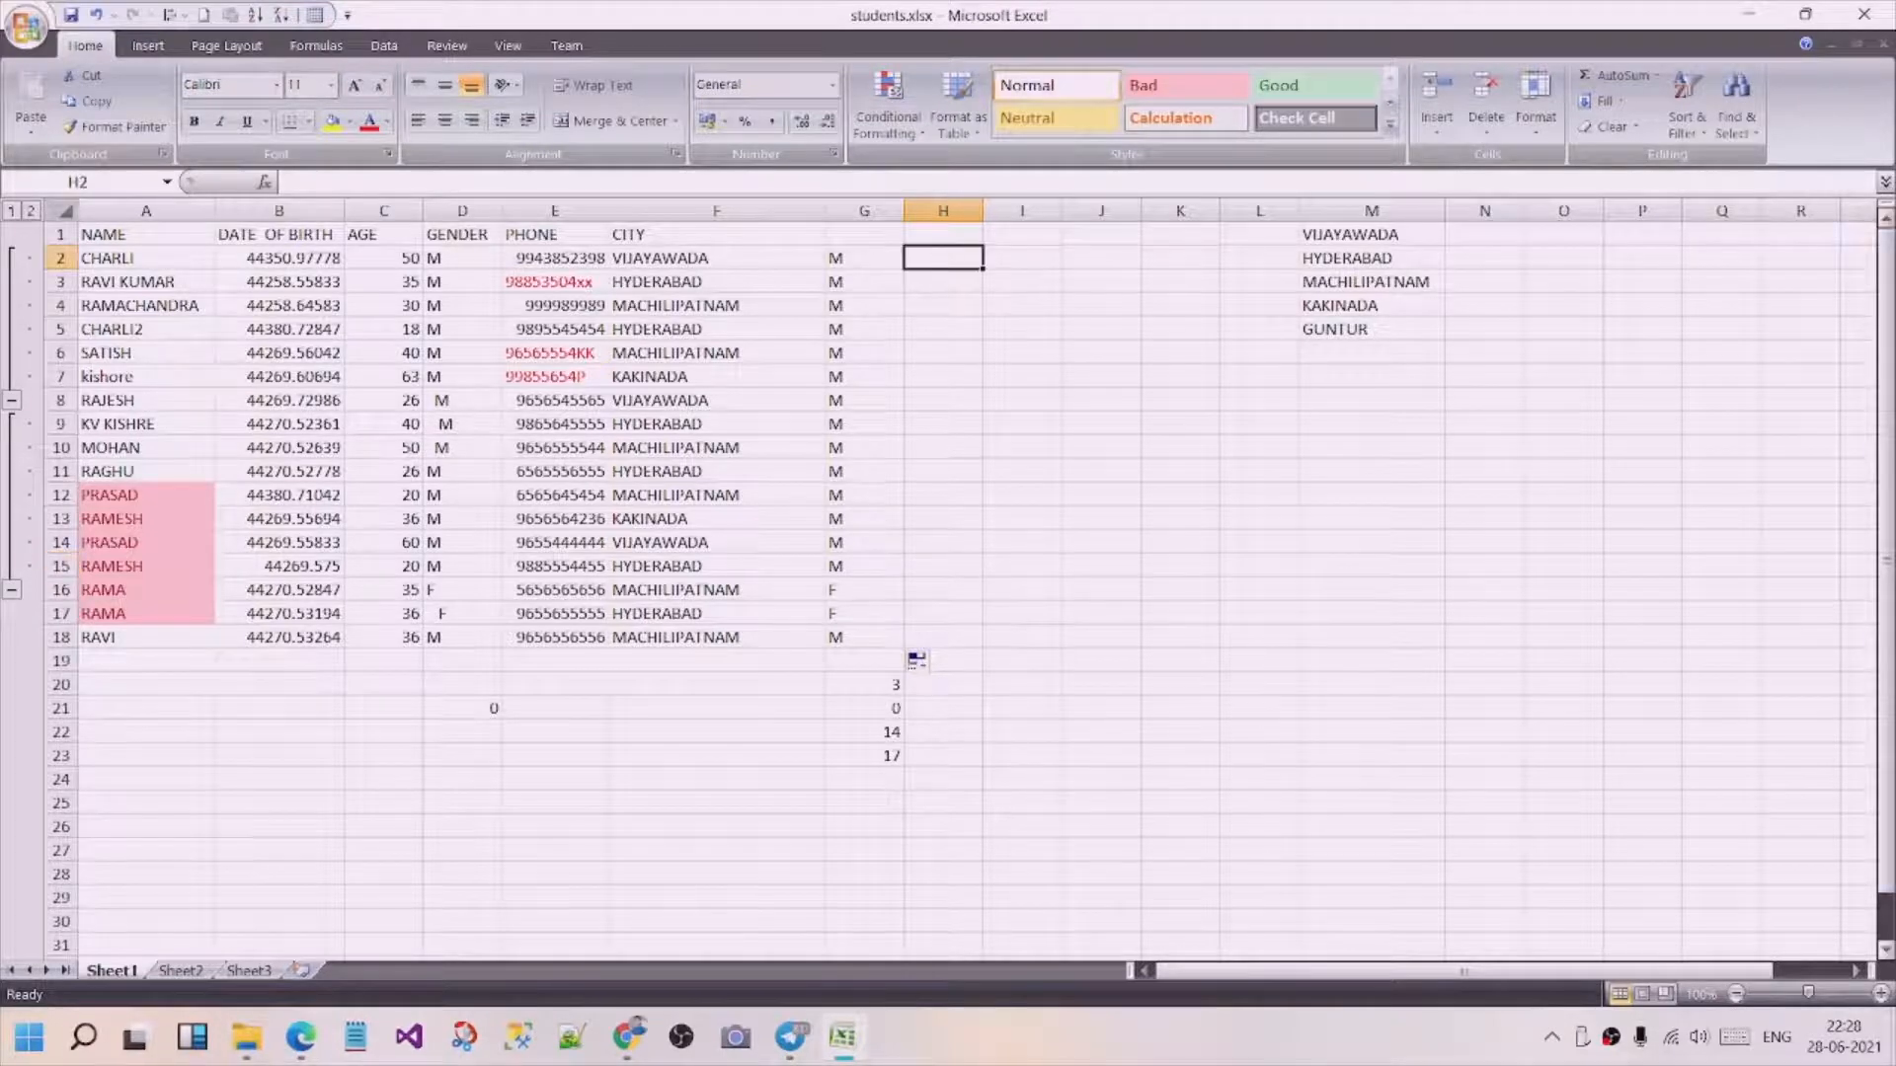
text(=cl)
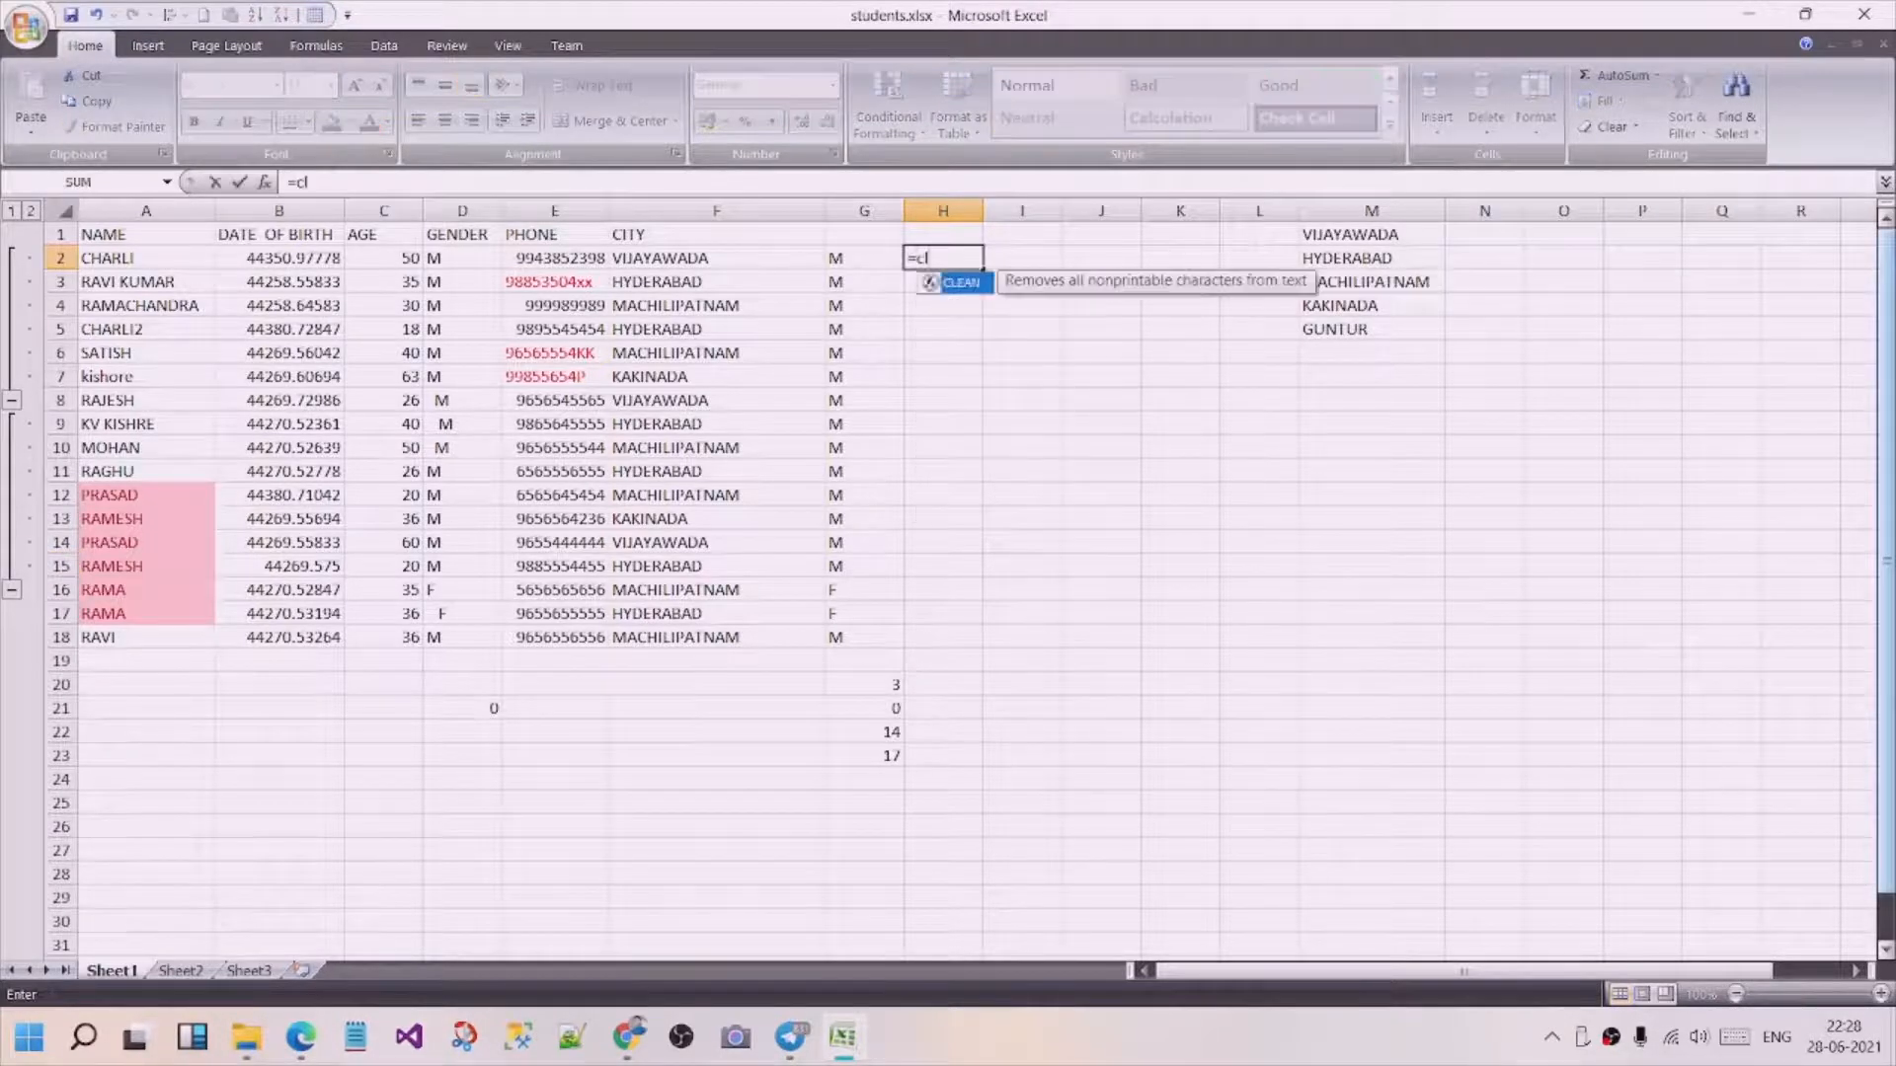
text(ean()
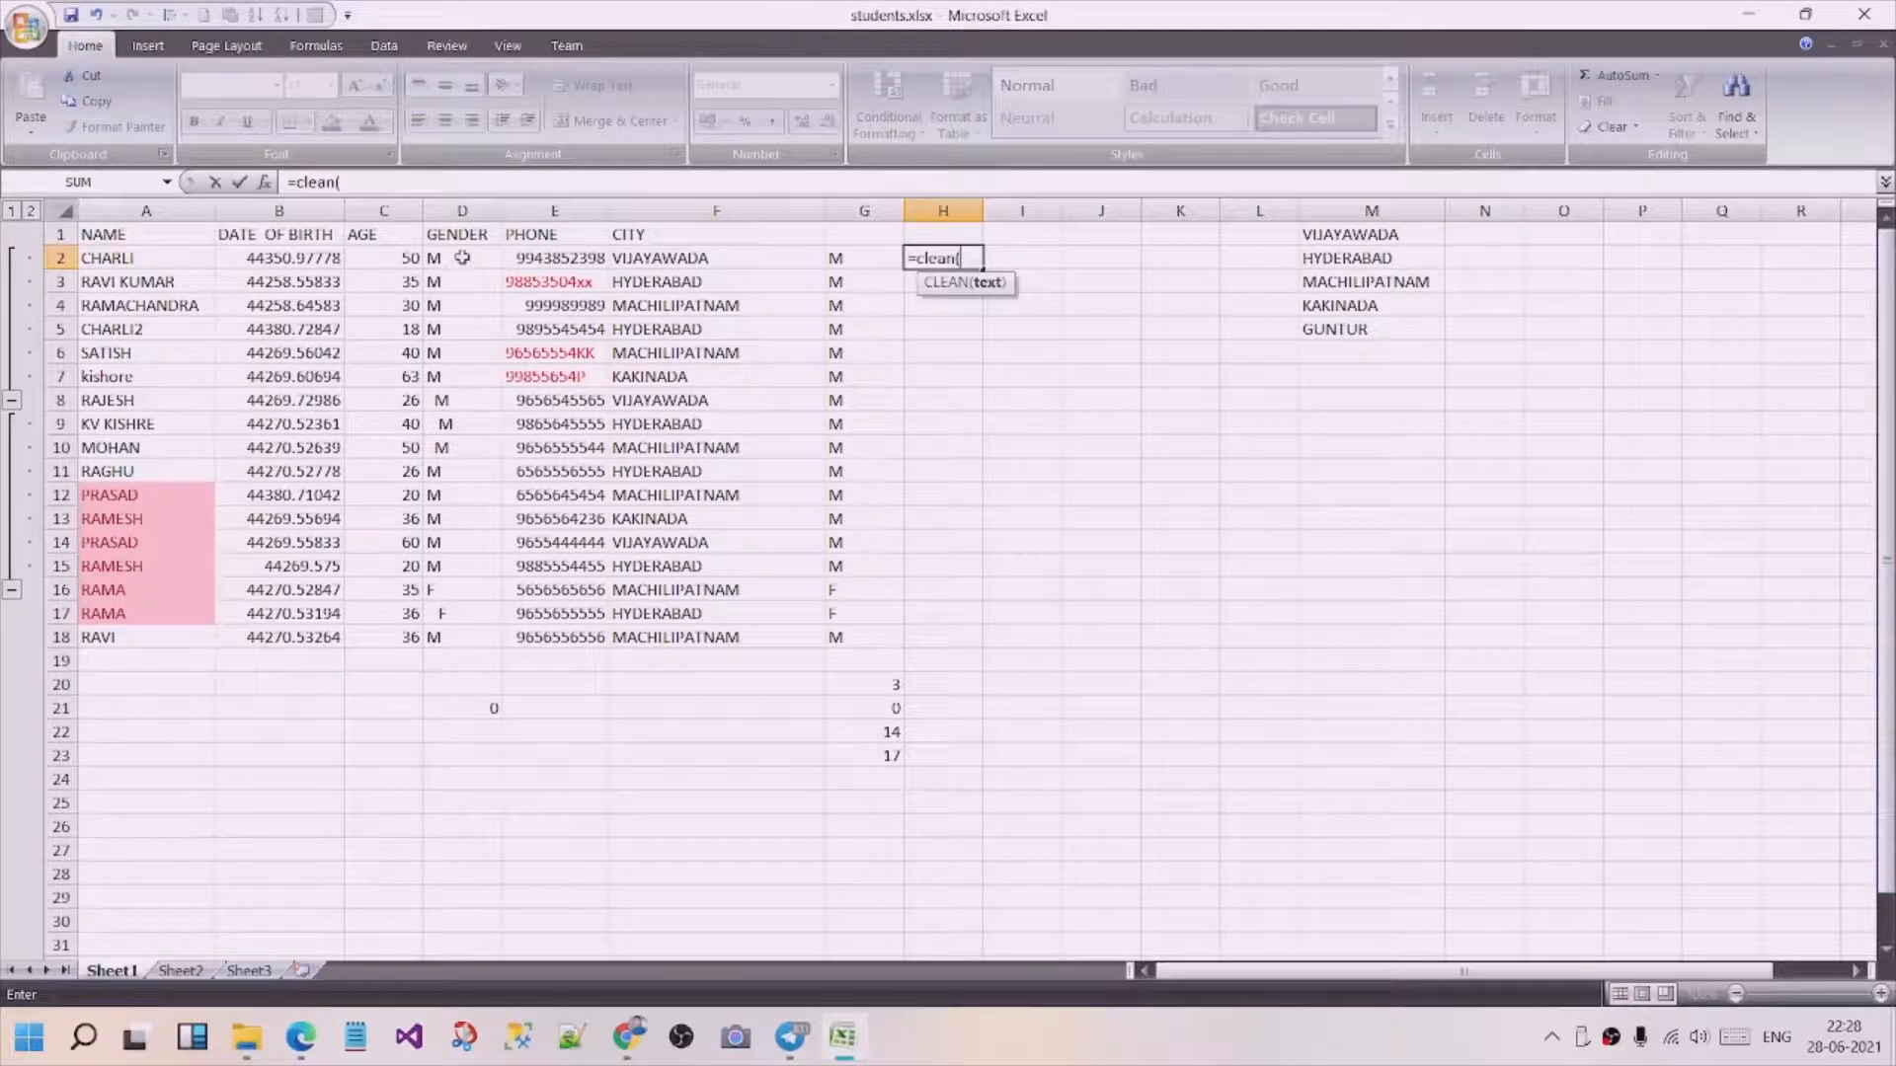
drag(461, 257, 452, 637)
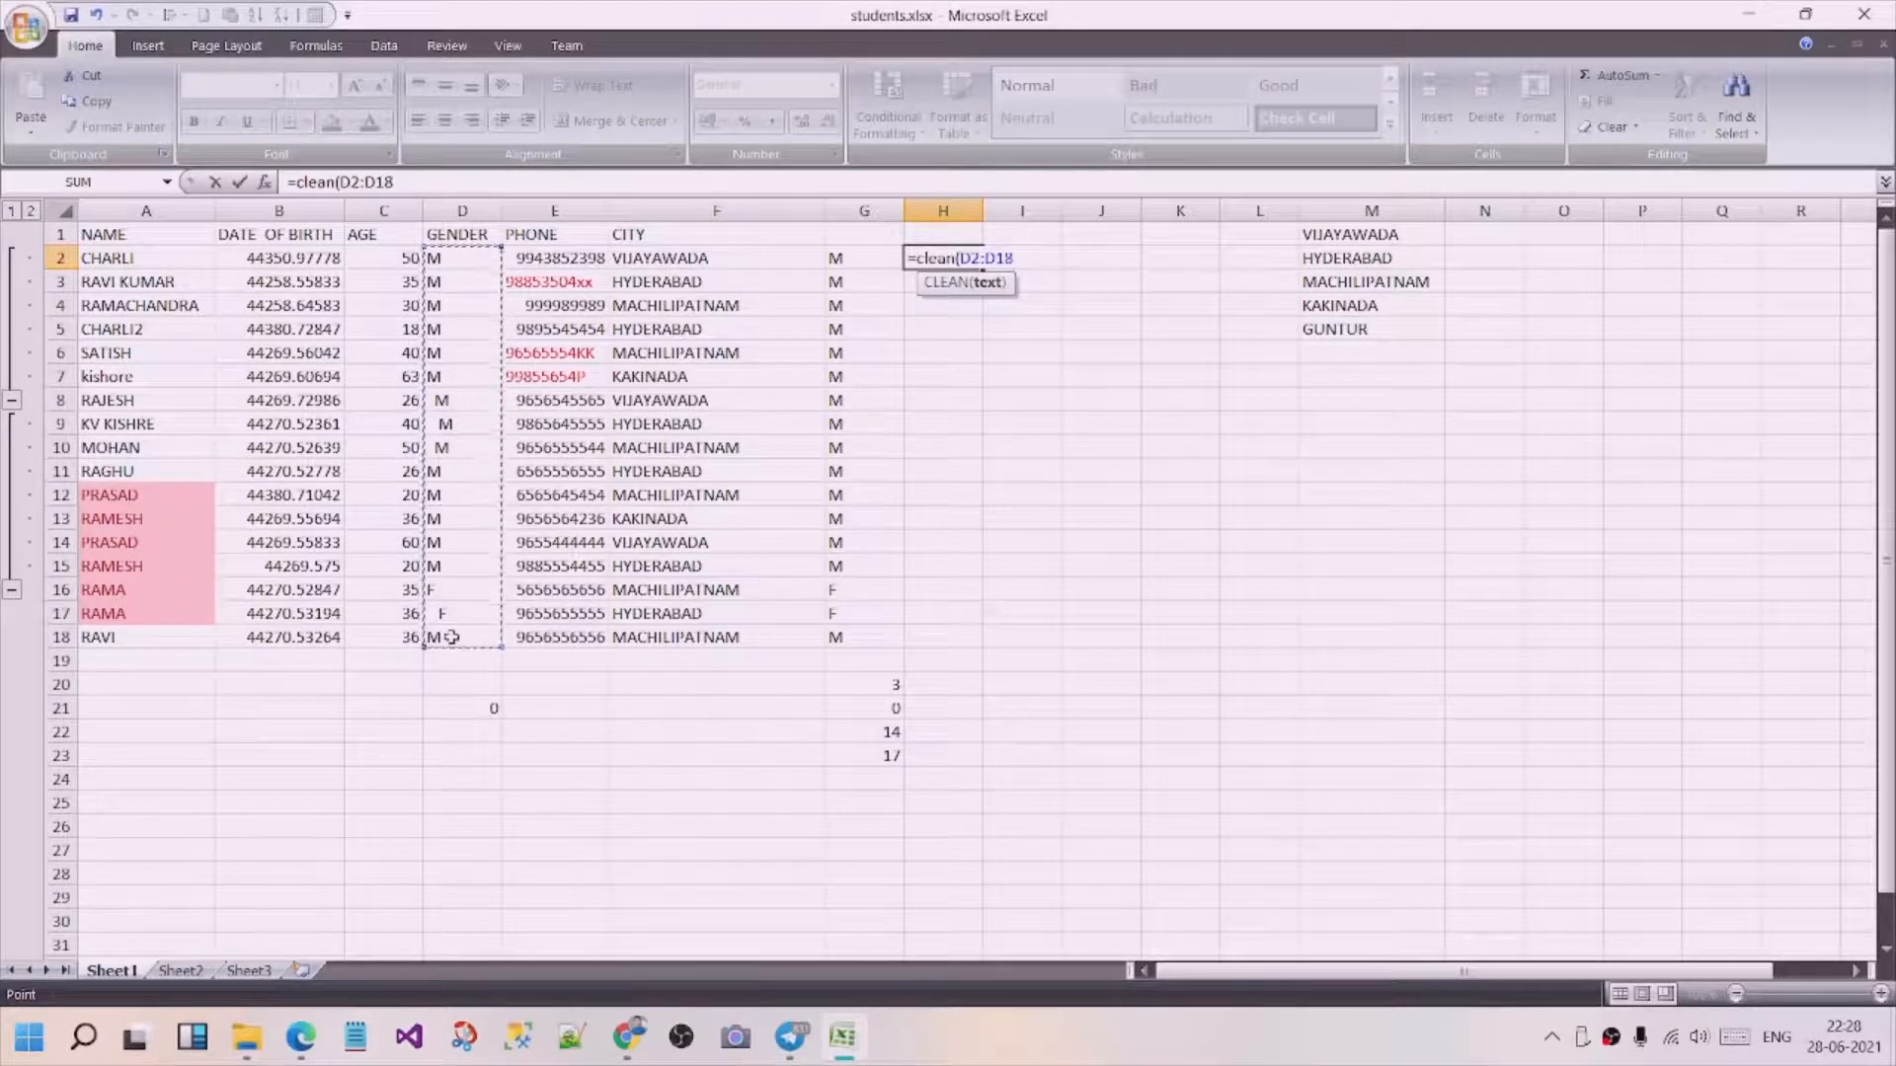
text())
key(Return)
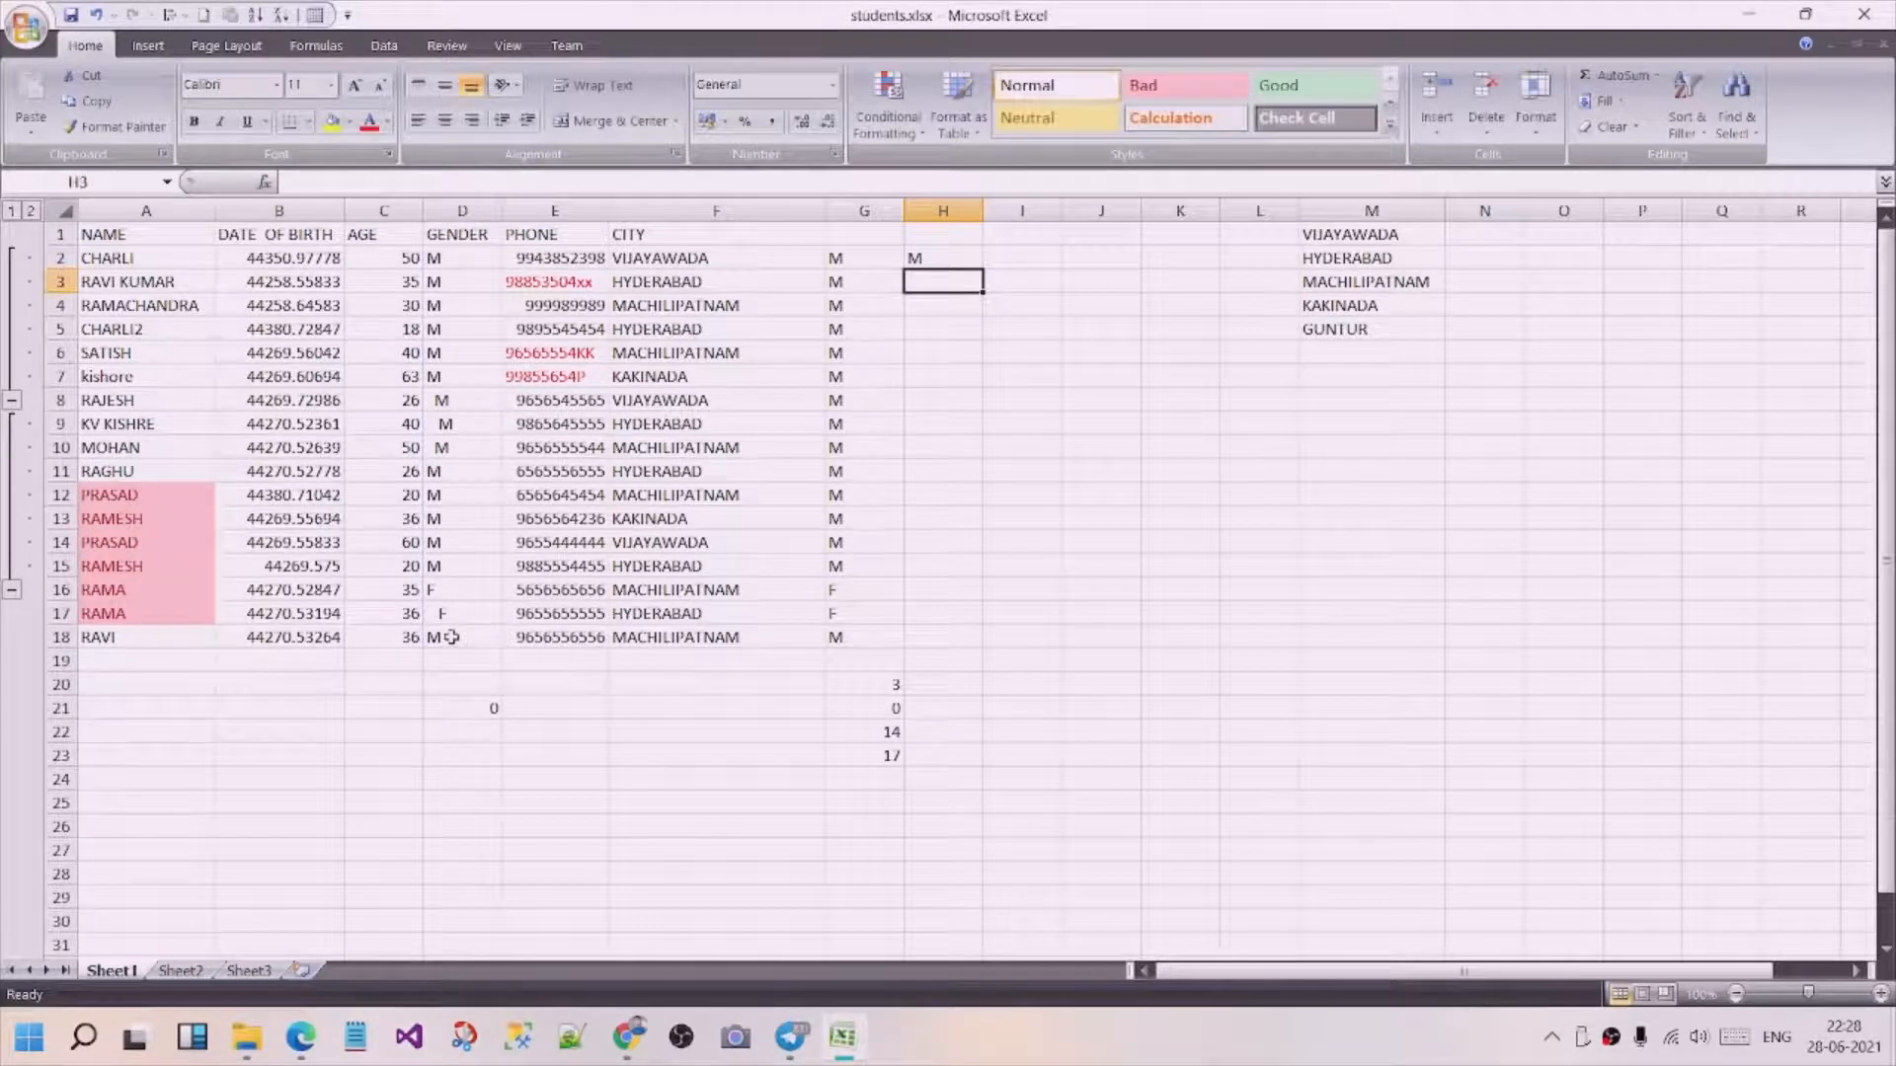
click(967, 260)
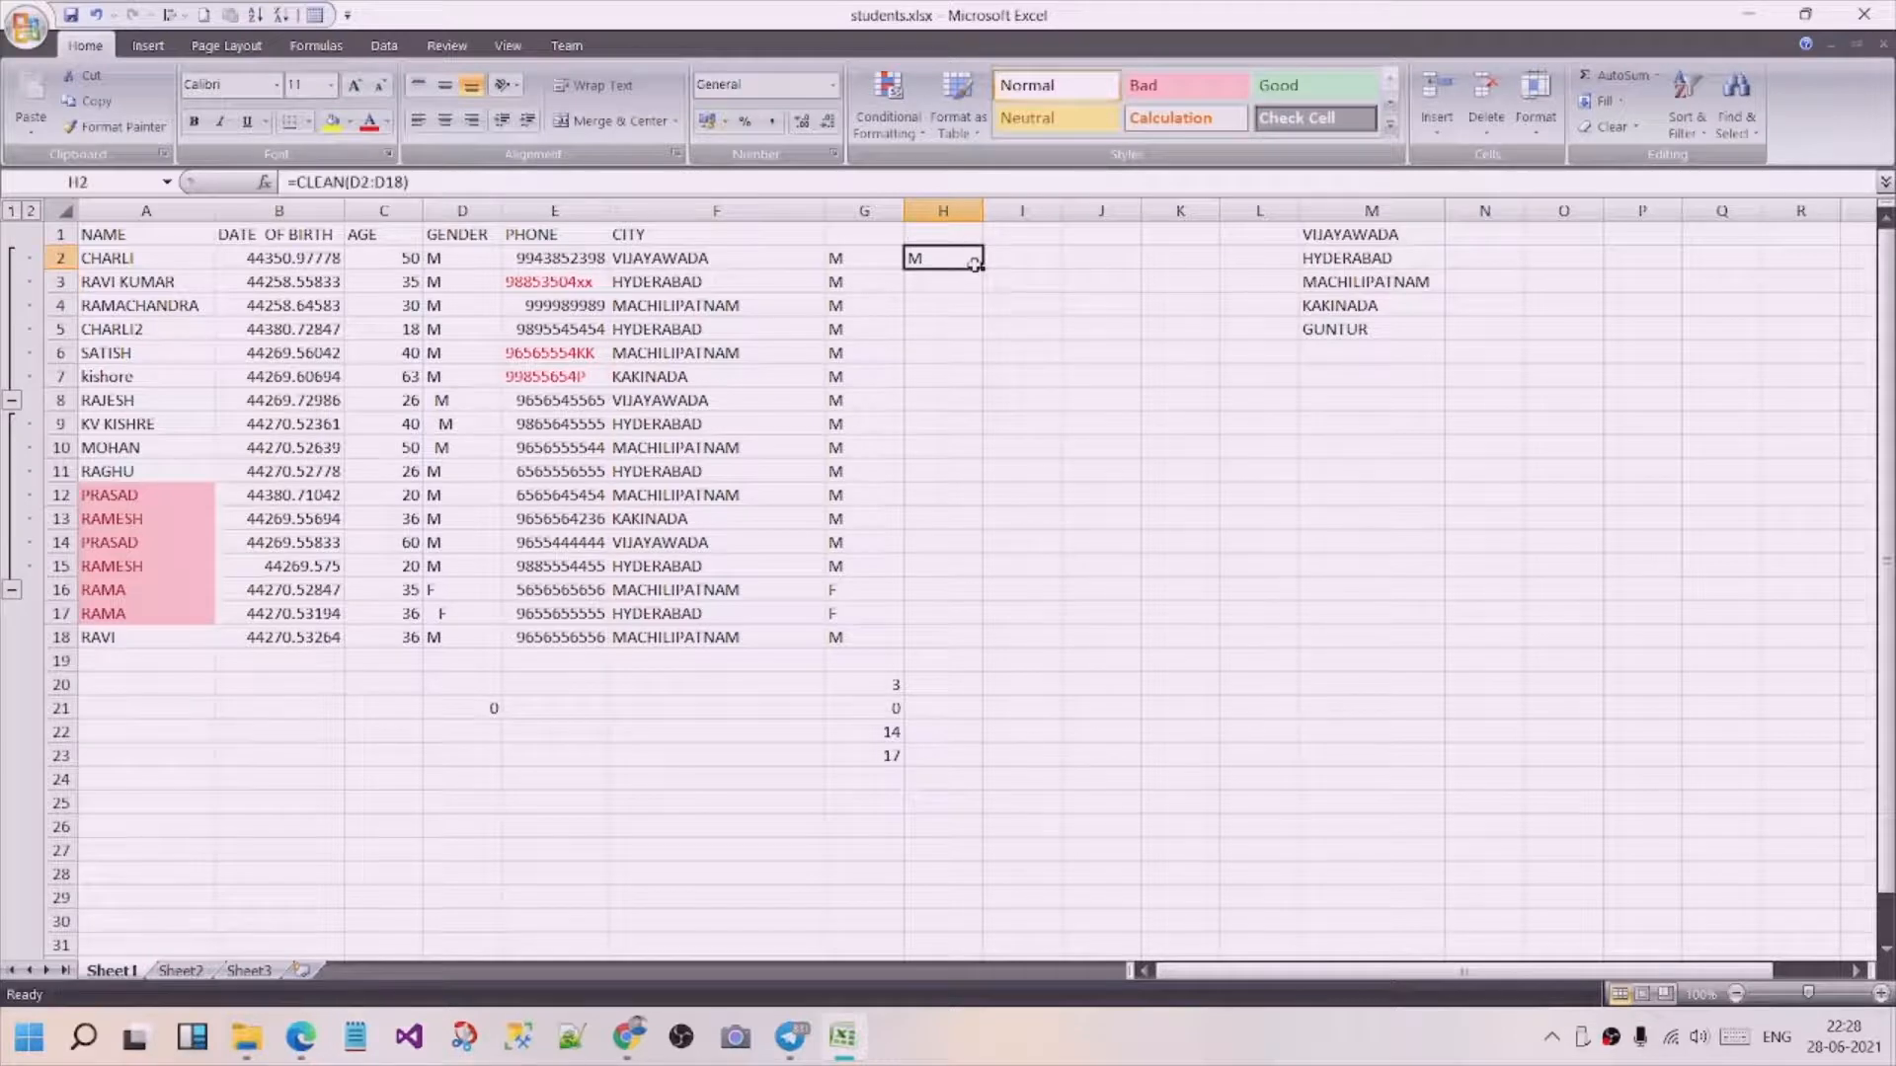
drag(981, 268, 938, 642)
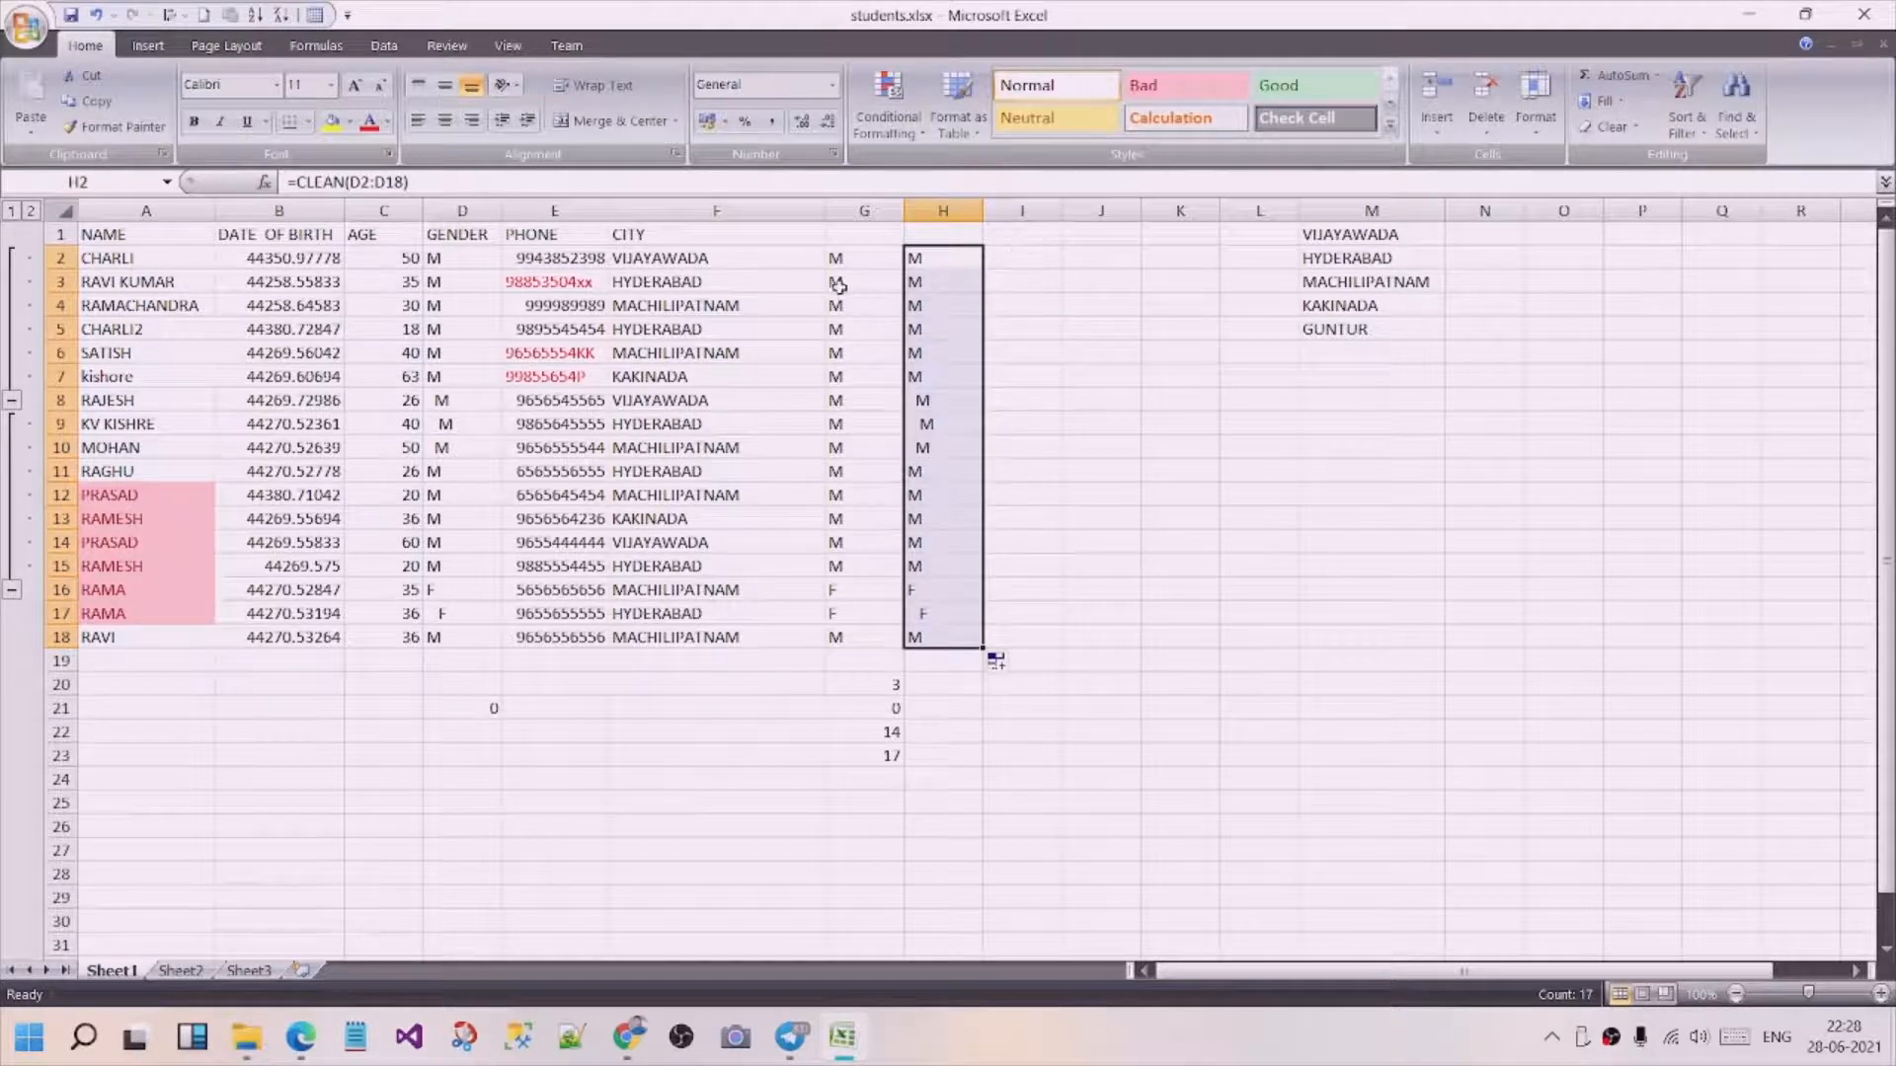
Enter the nested formula =TRIM(CLEAN(D2)) in cell I2 and fill it down to I18.
click(1002, 255)
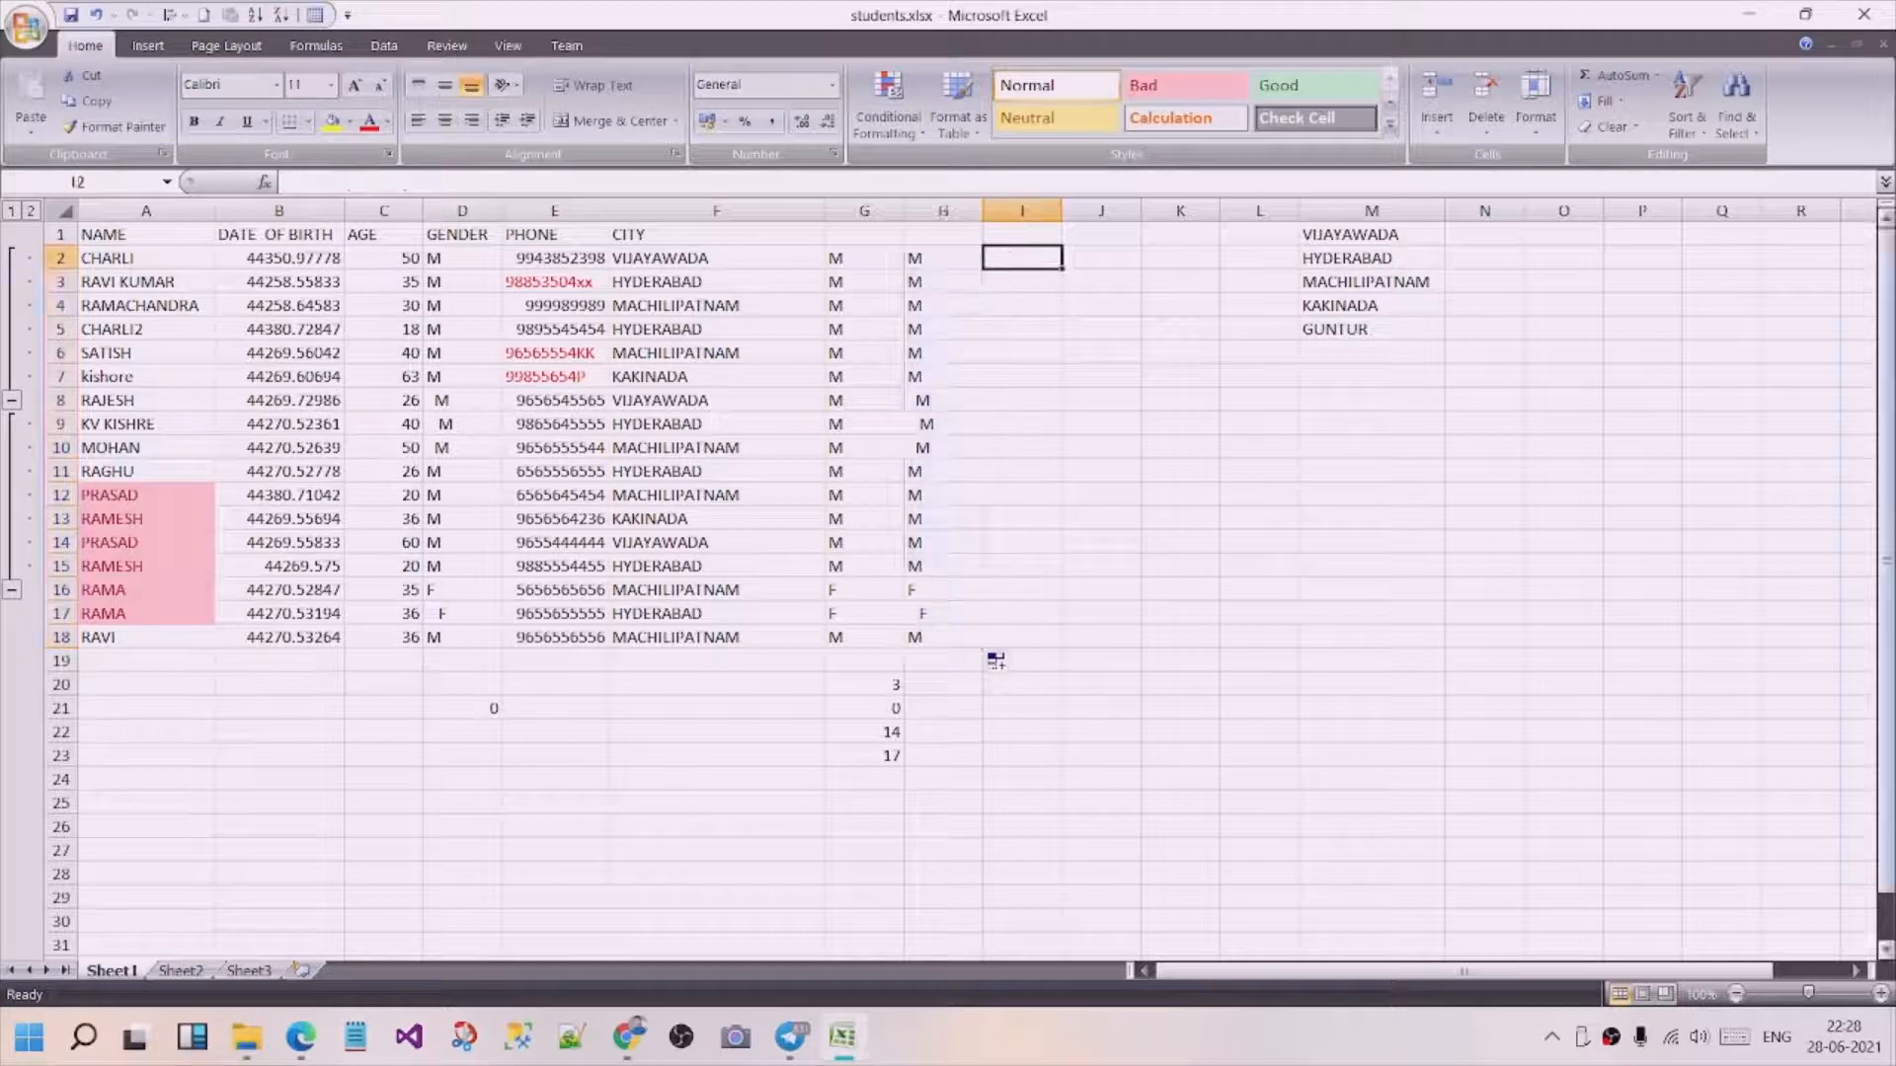
text(=)
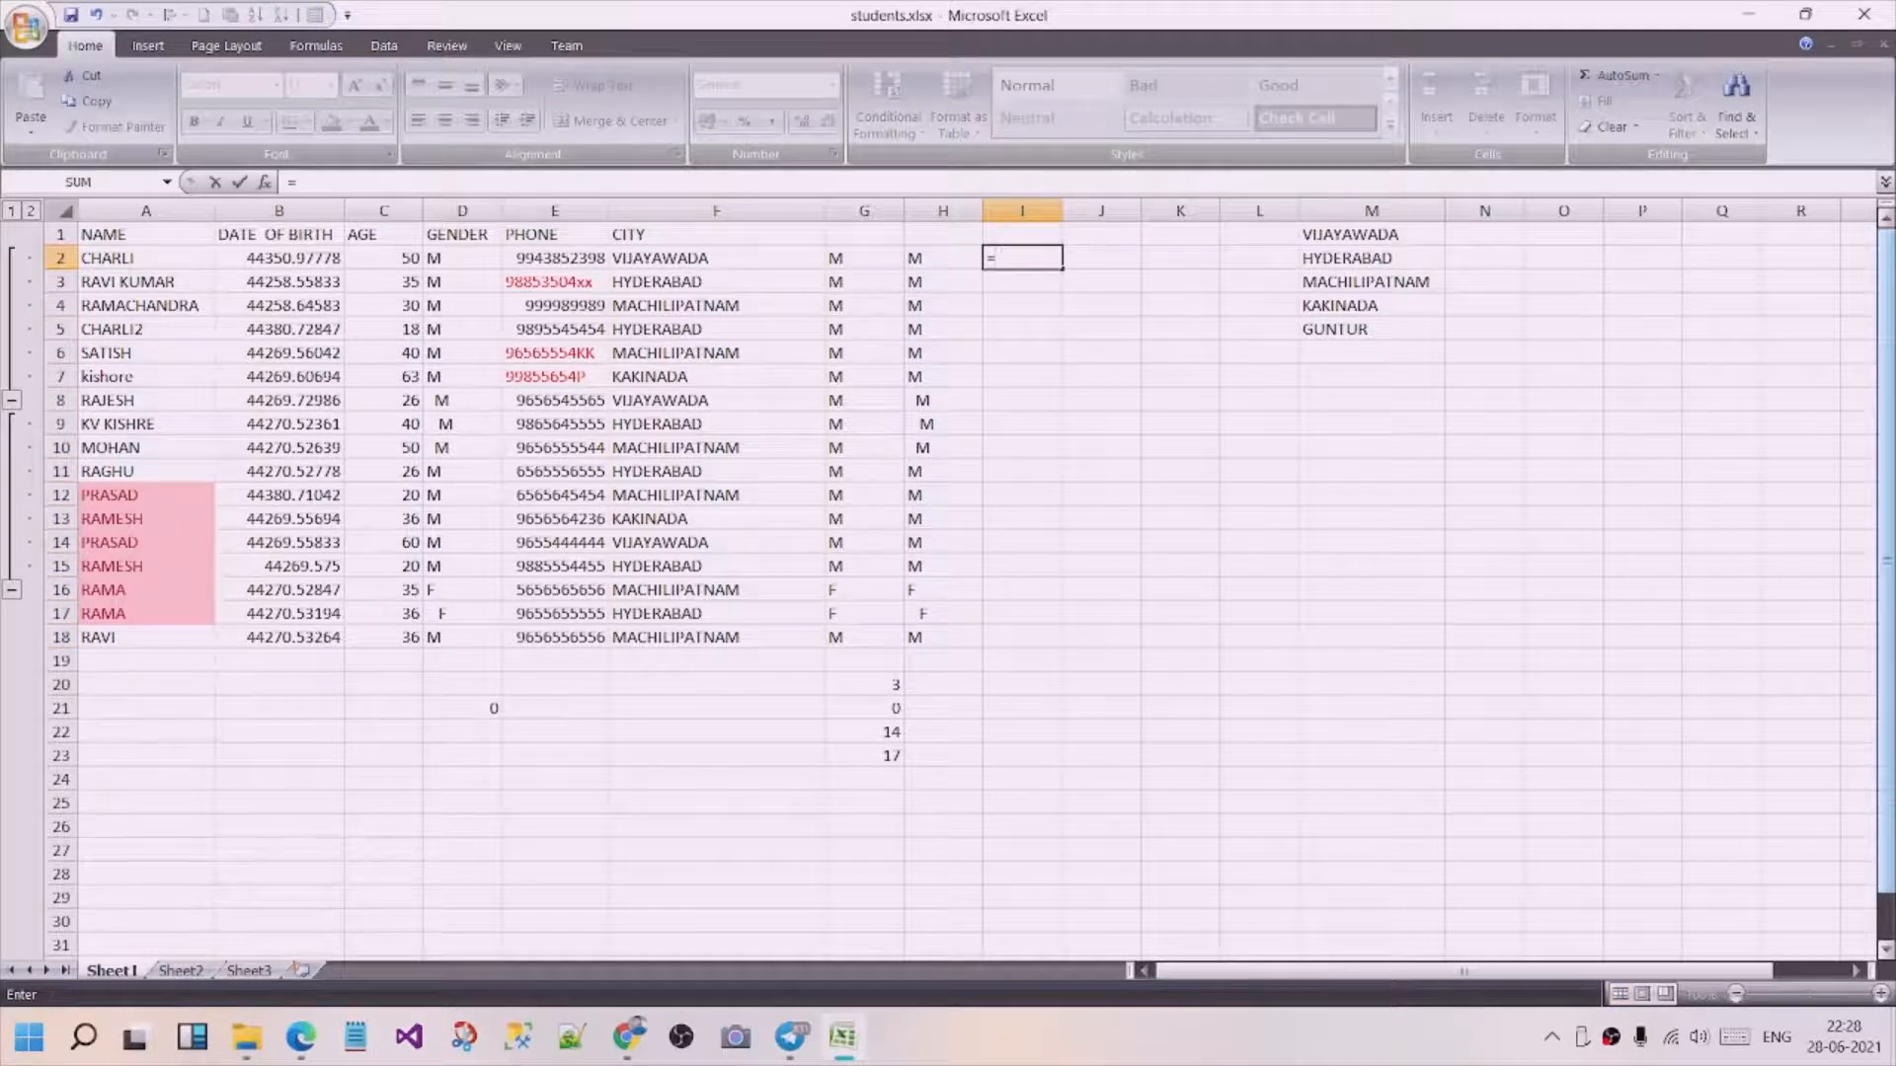
text(trim)
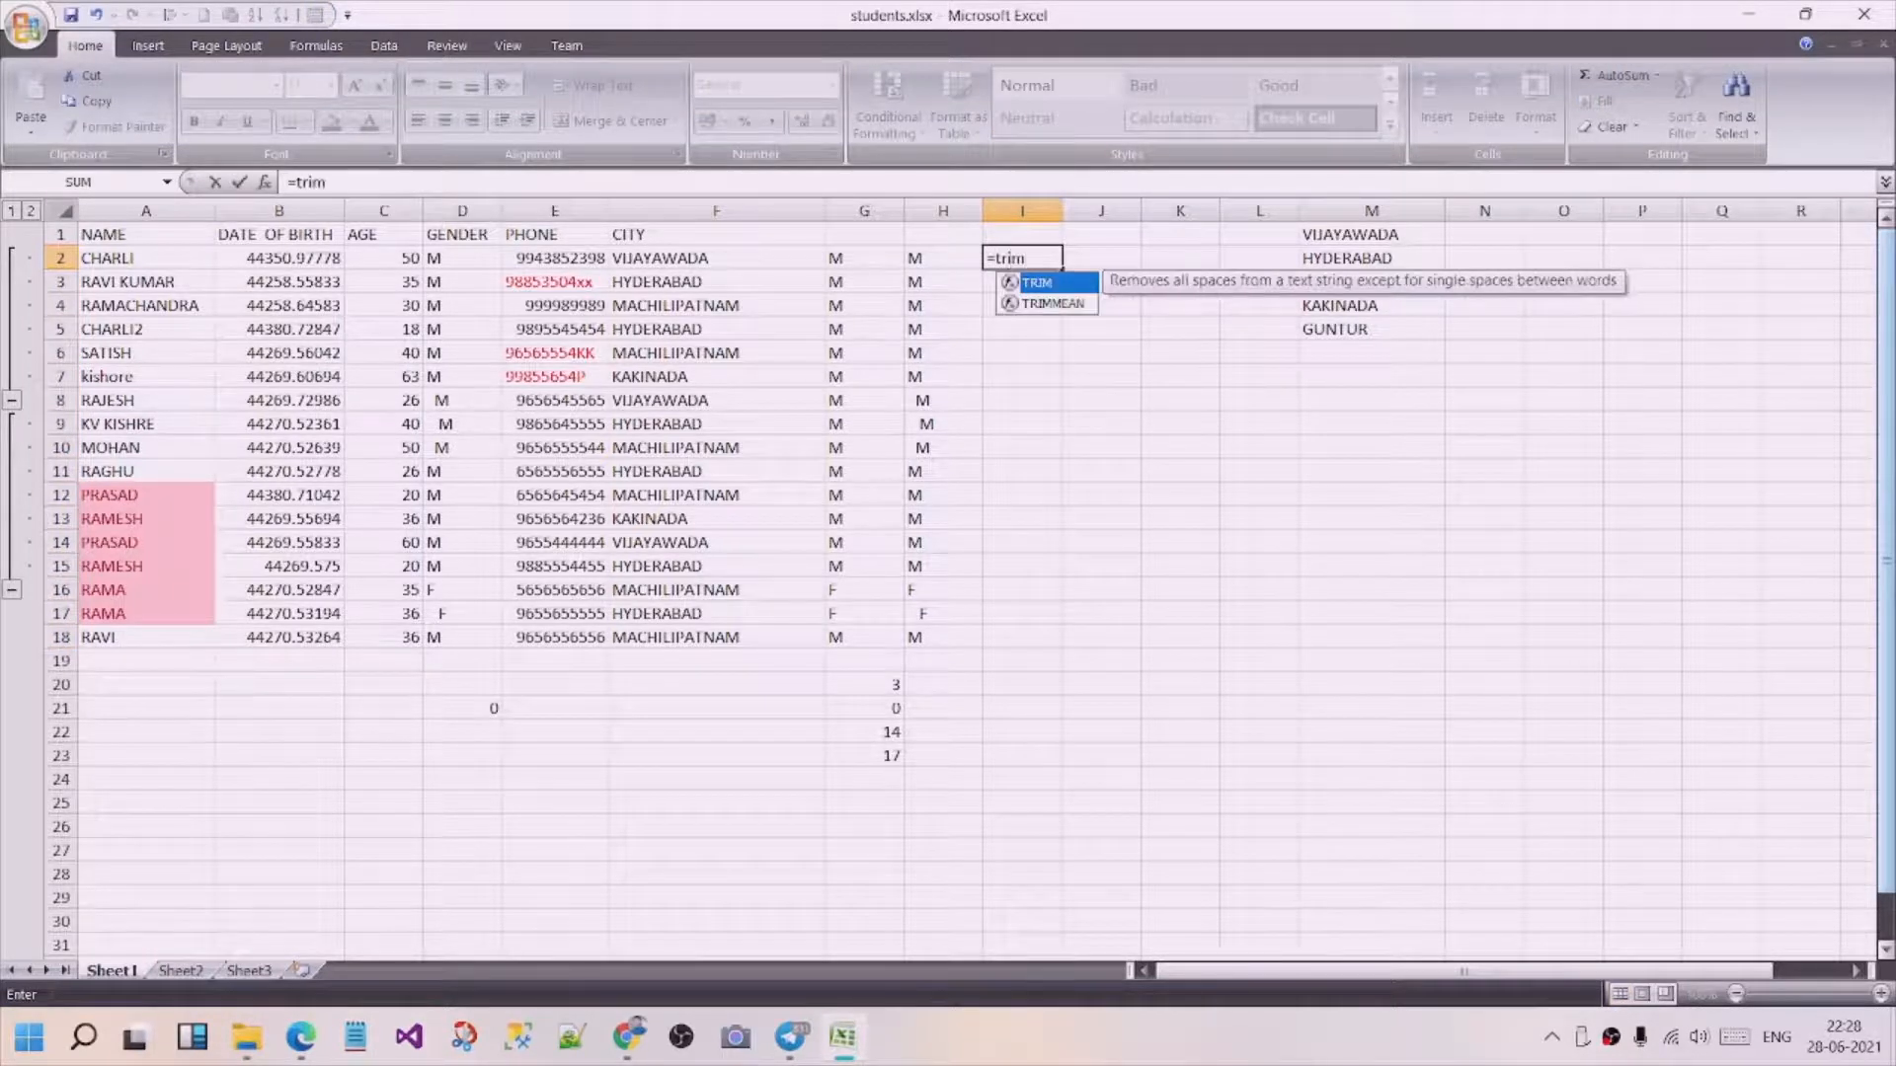
text((cl)
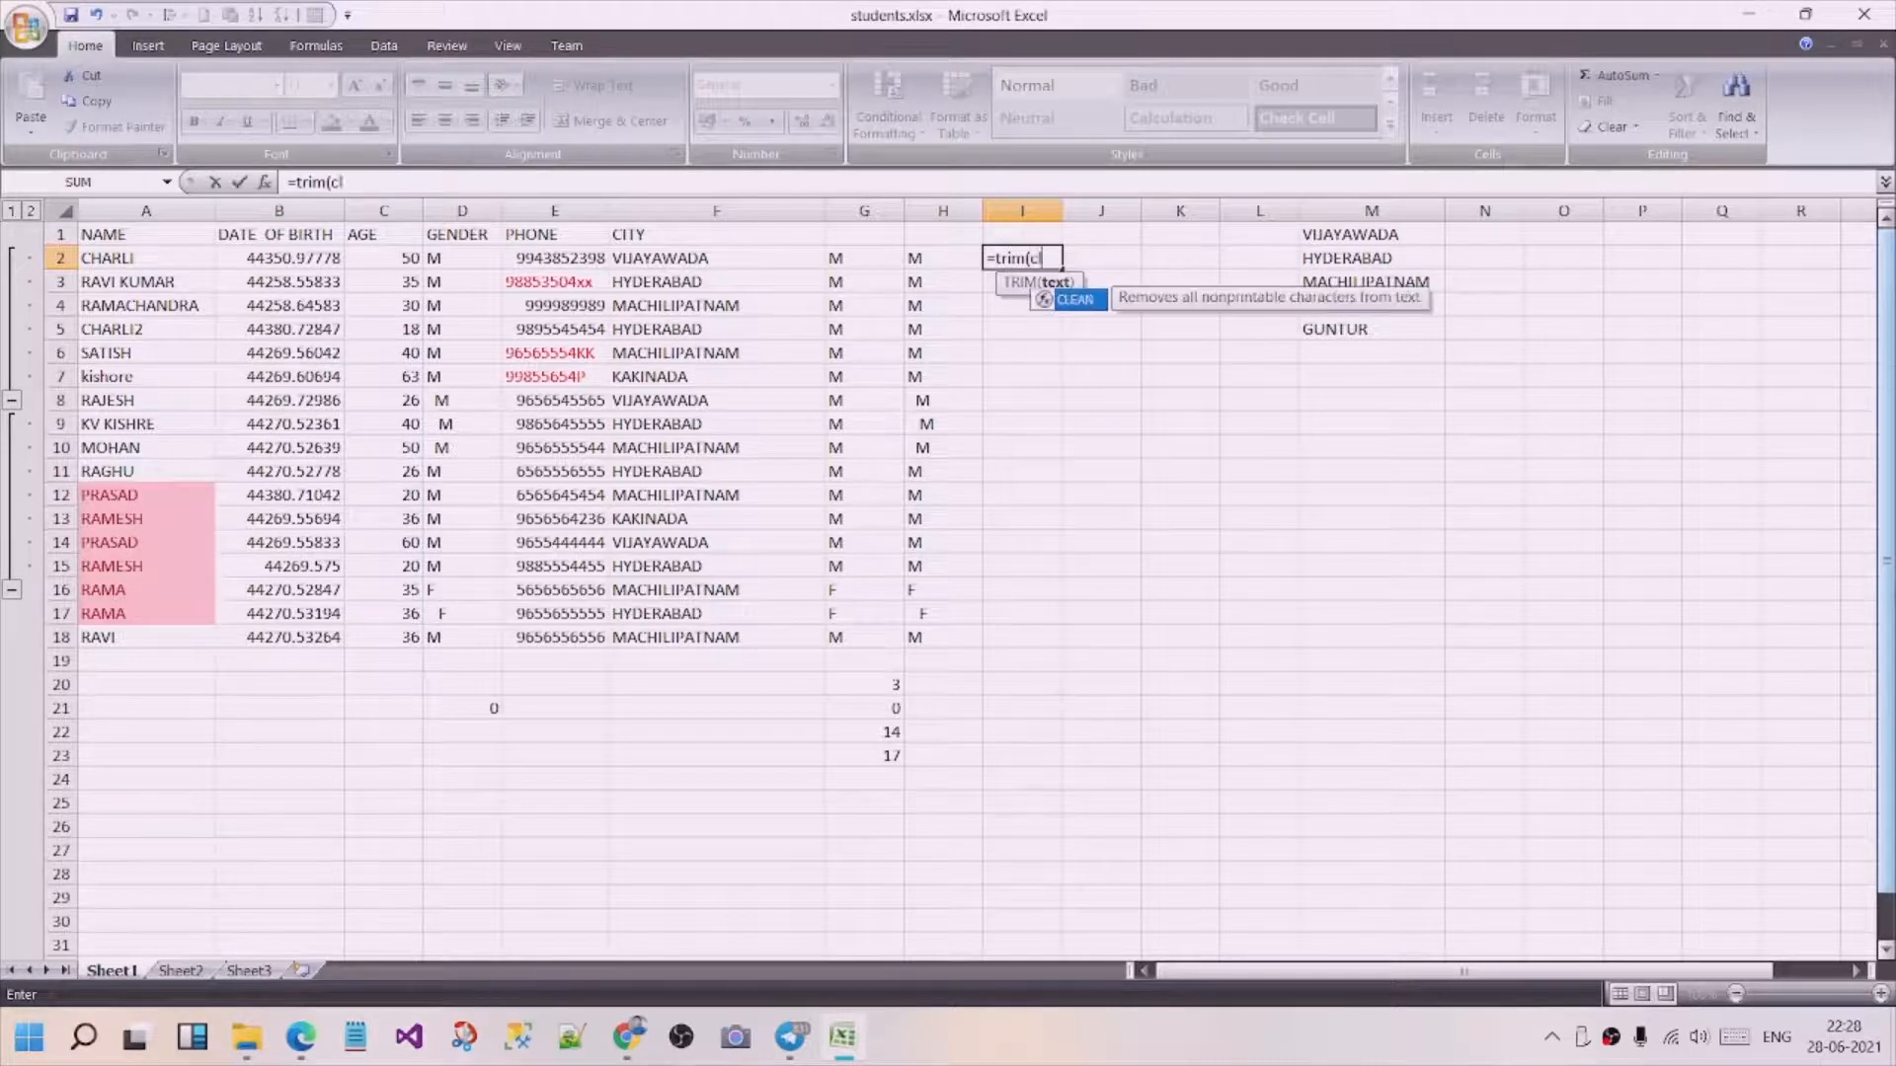
text(ean()
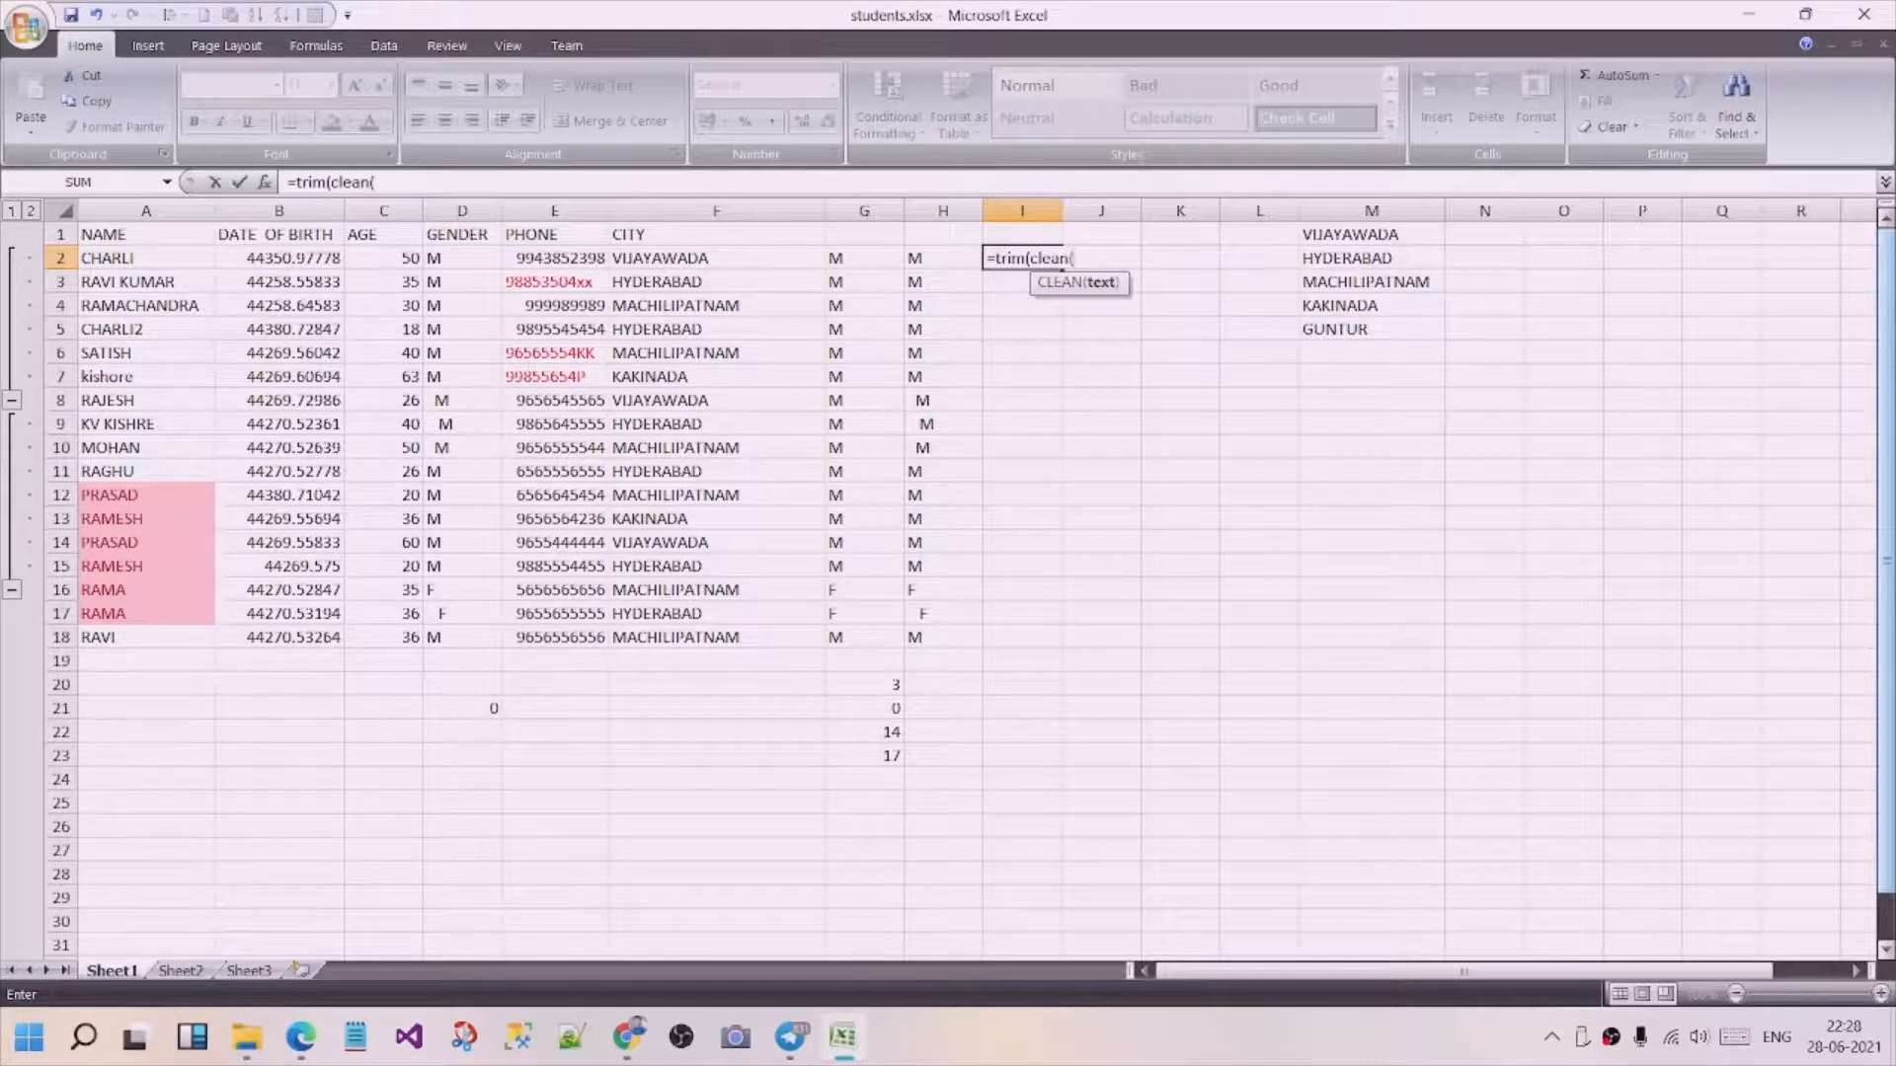
click(465, 258)
text()))
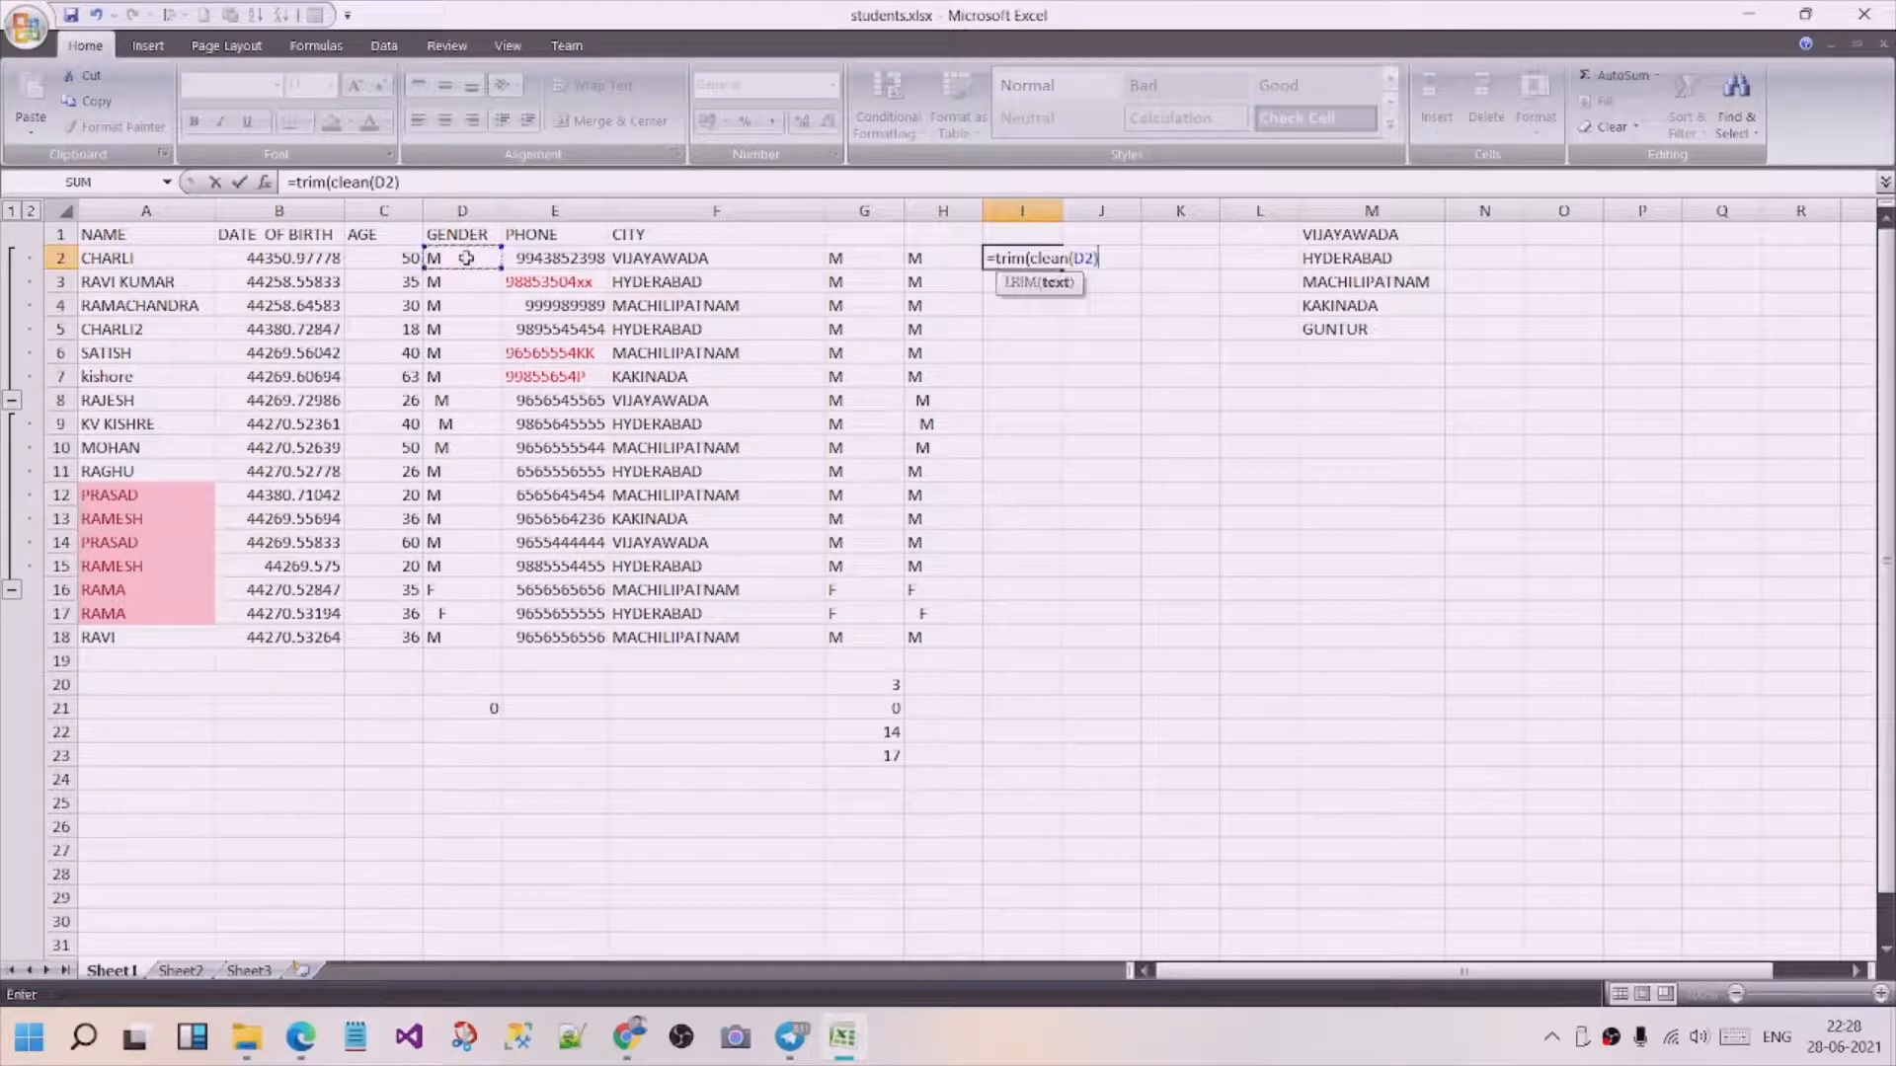
key(Return)
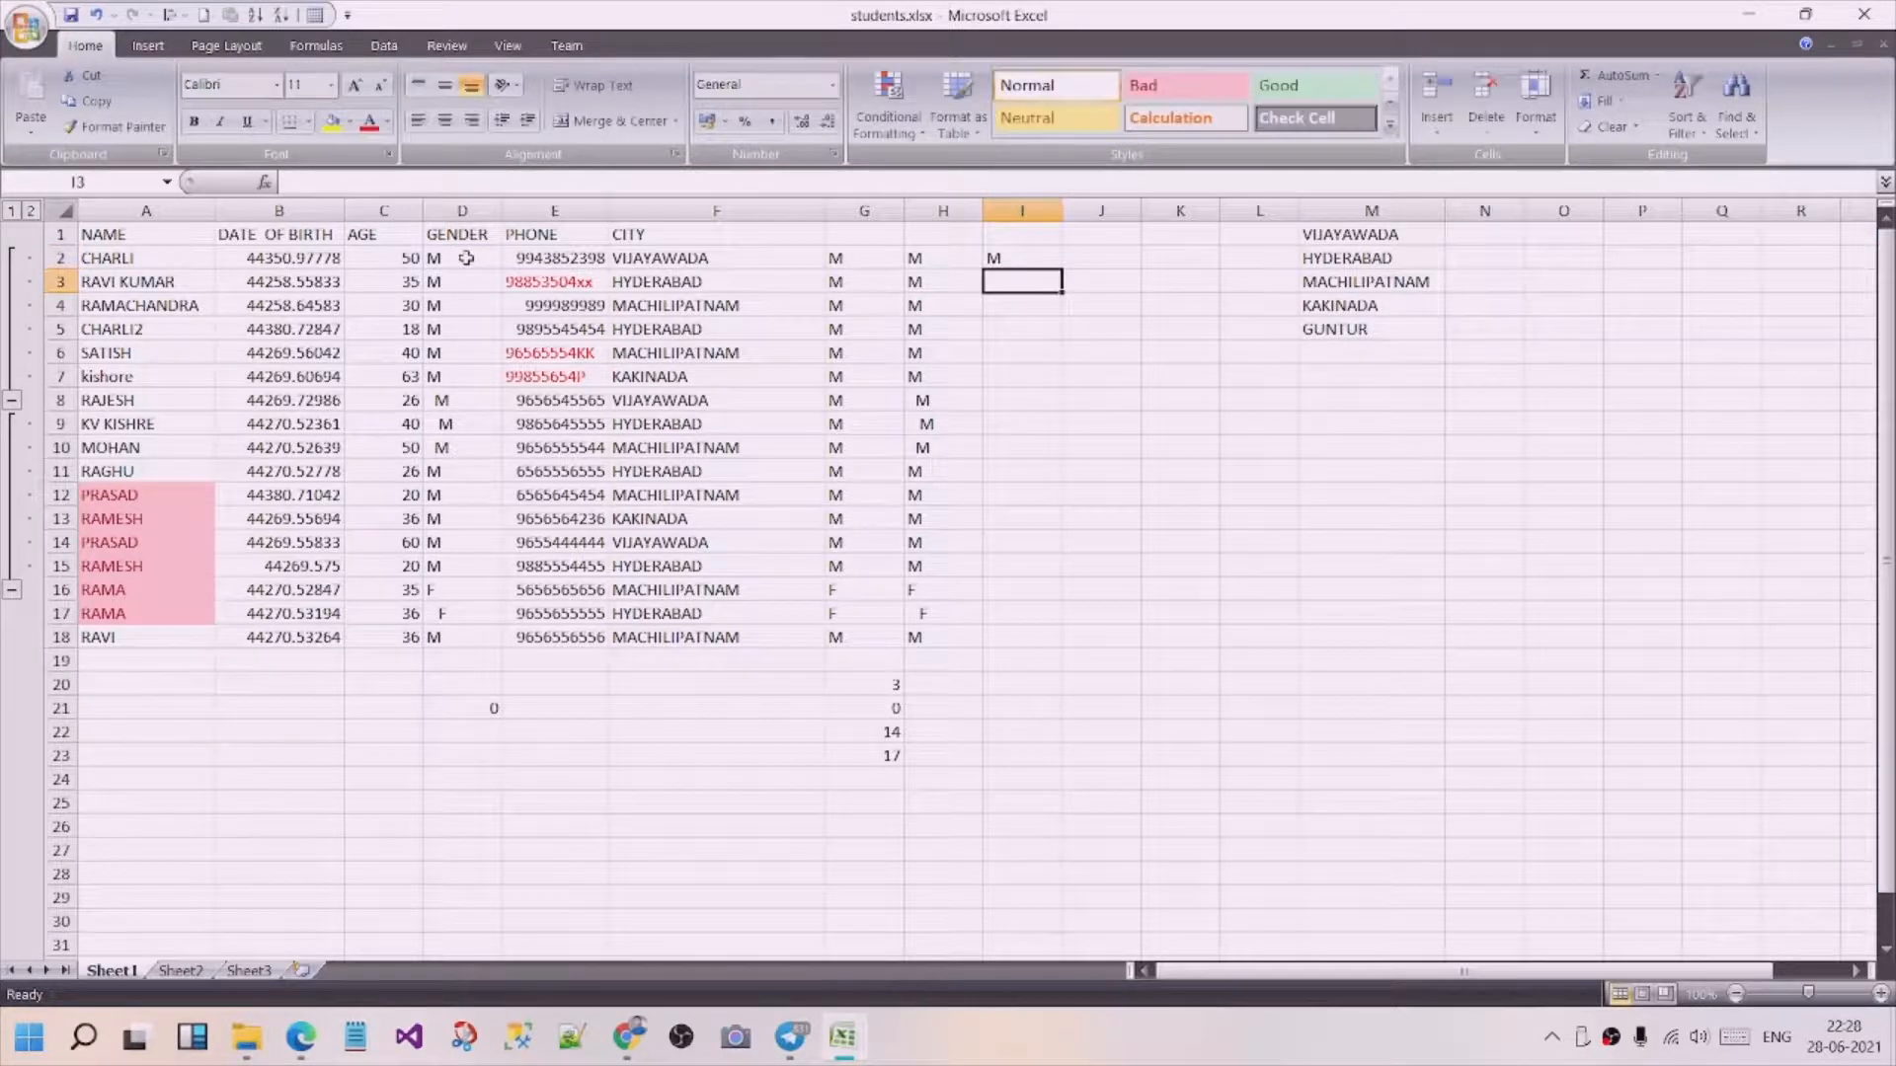
click(1044, 259)
drag(1061, 268, 1035, 659)
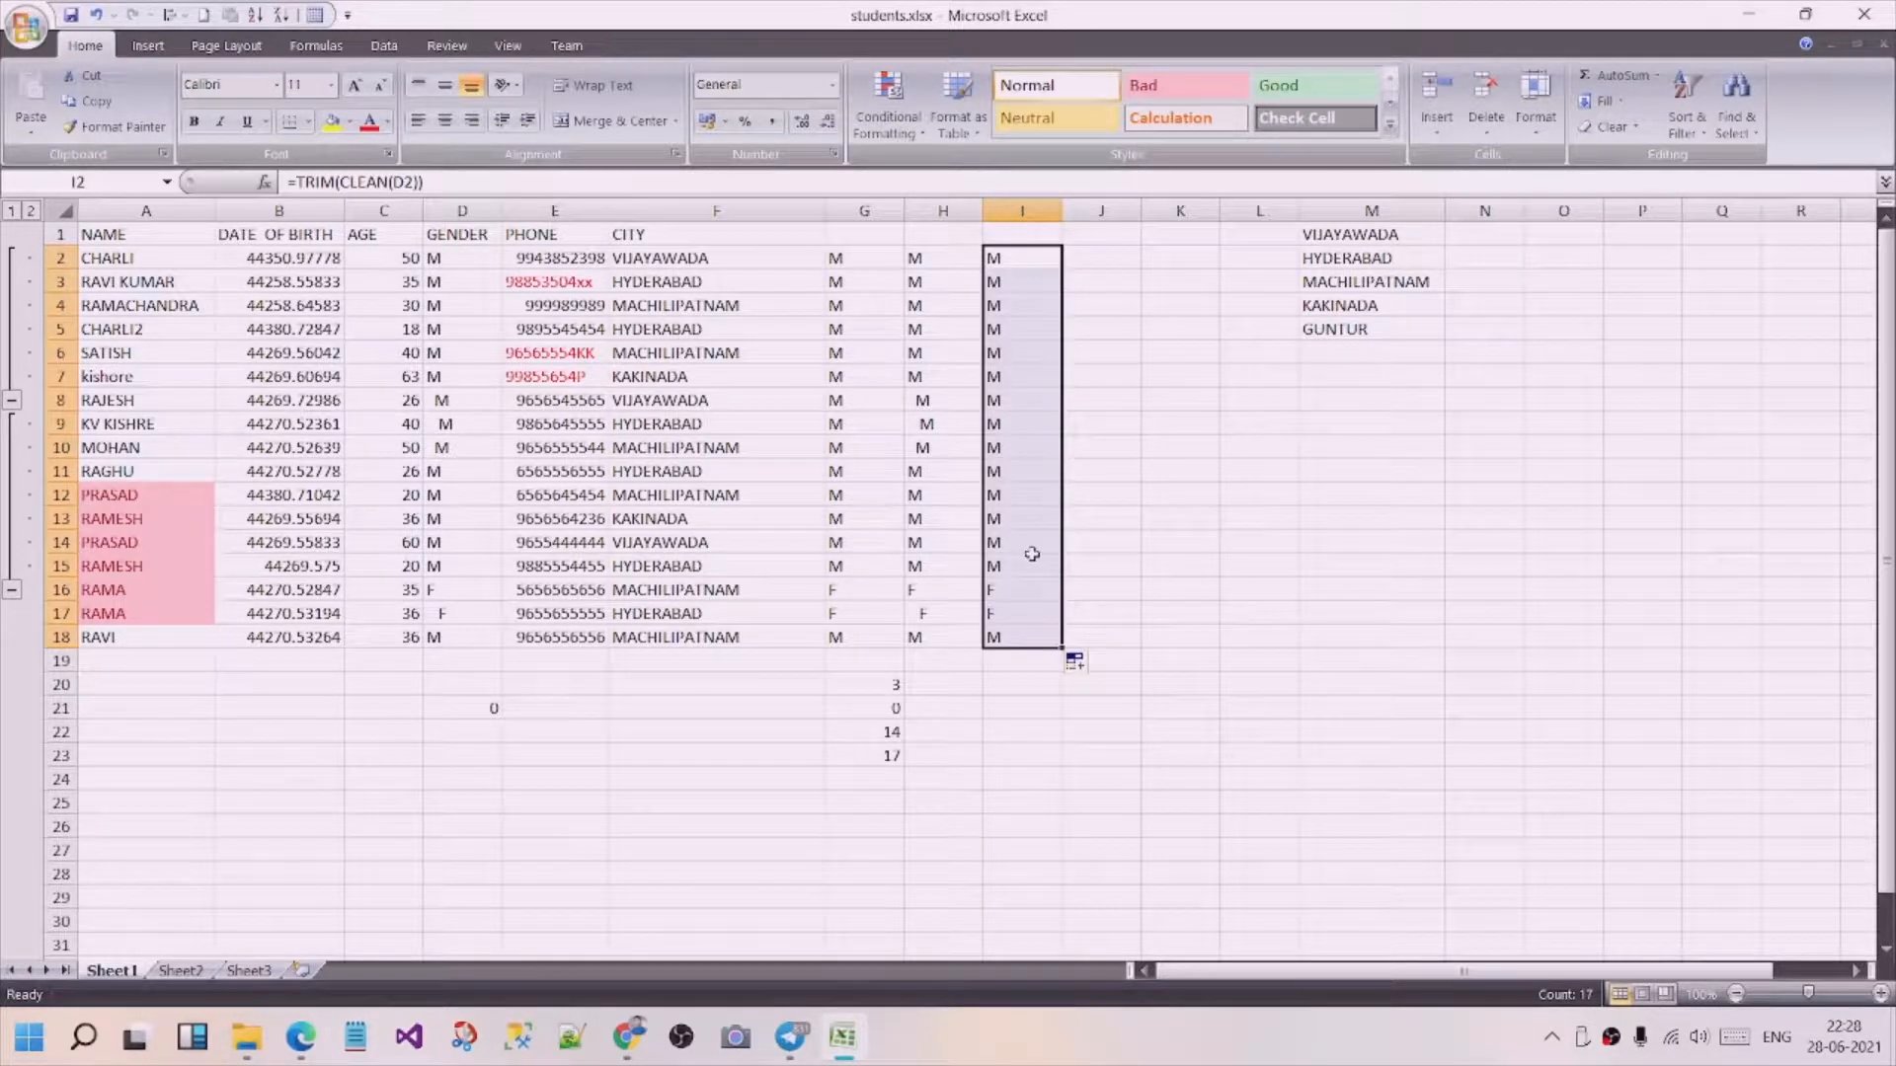
Enter a COUNTIF formula in cell I20 that counts "F" in the cleaned gender range I2:I18.
click(1034, 686)
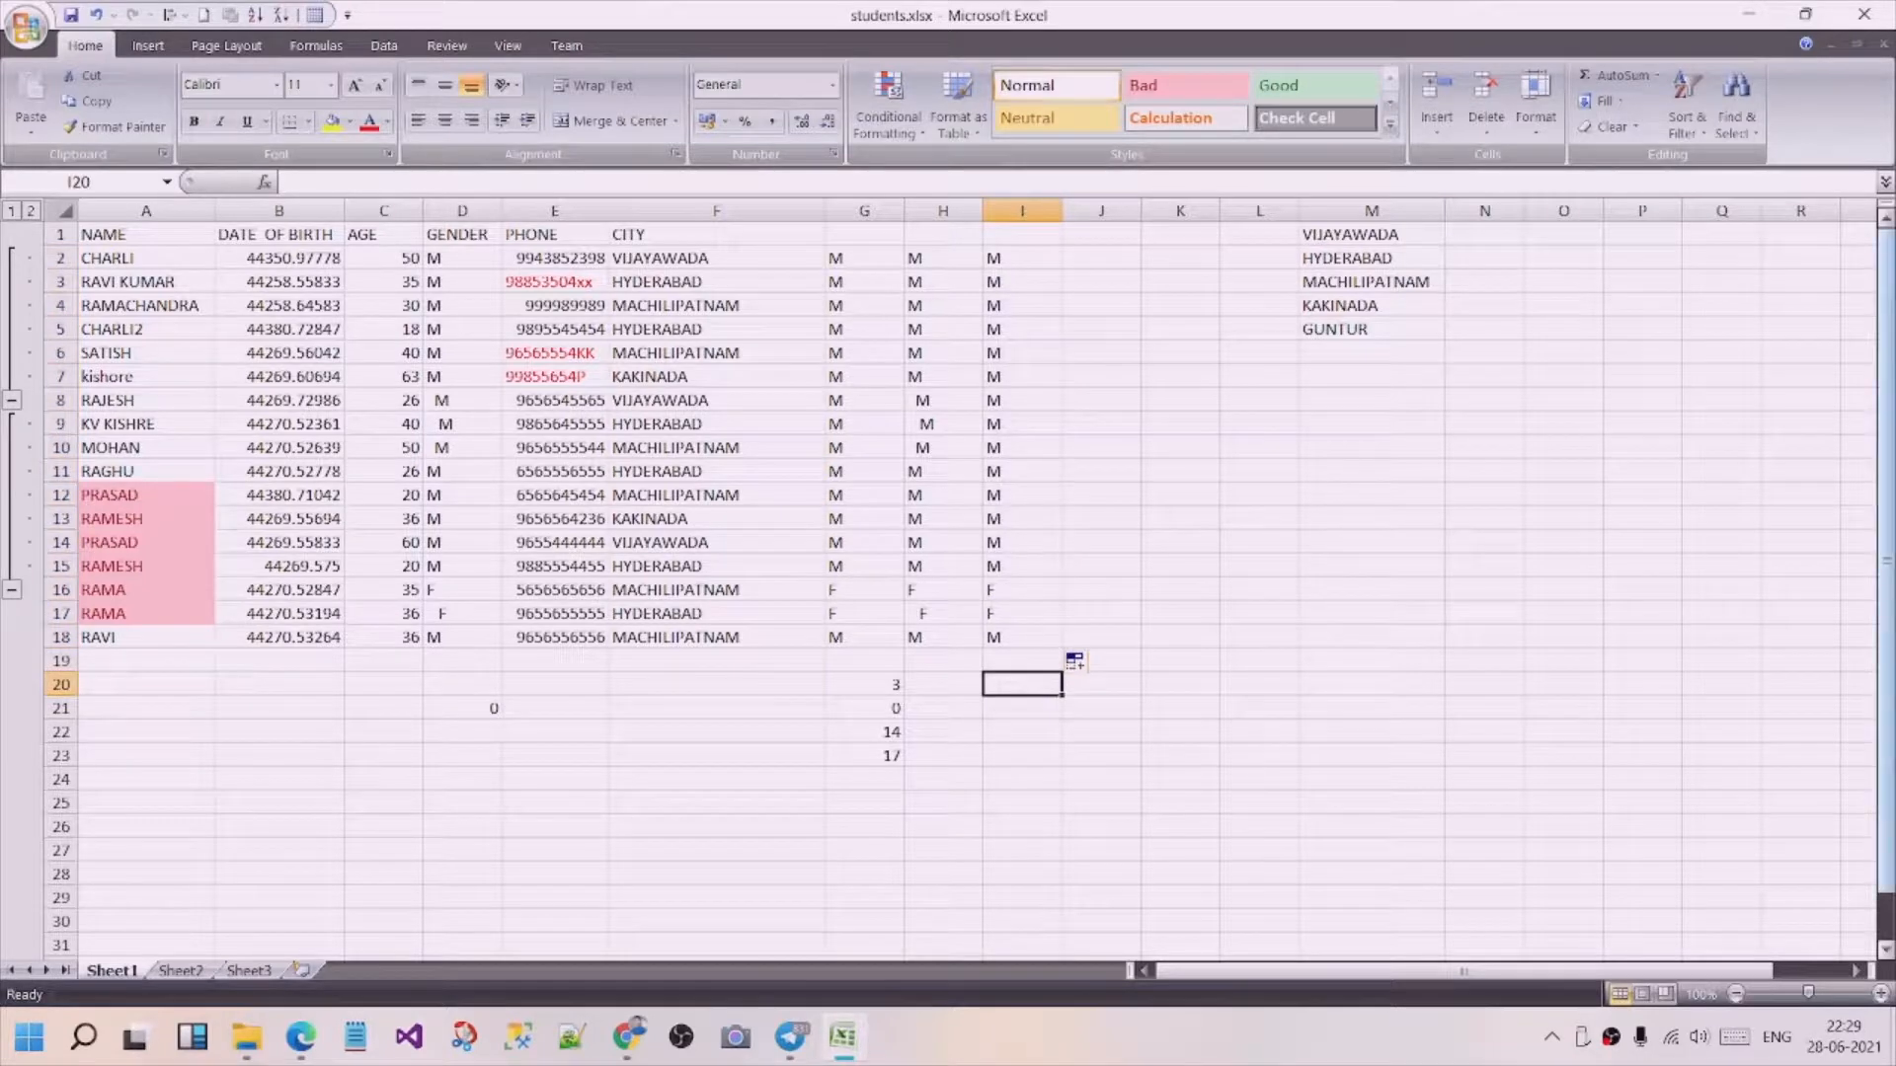
text(=)
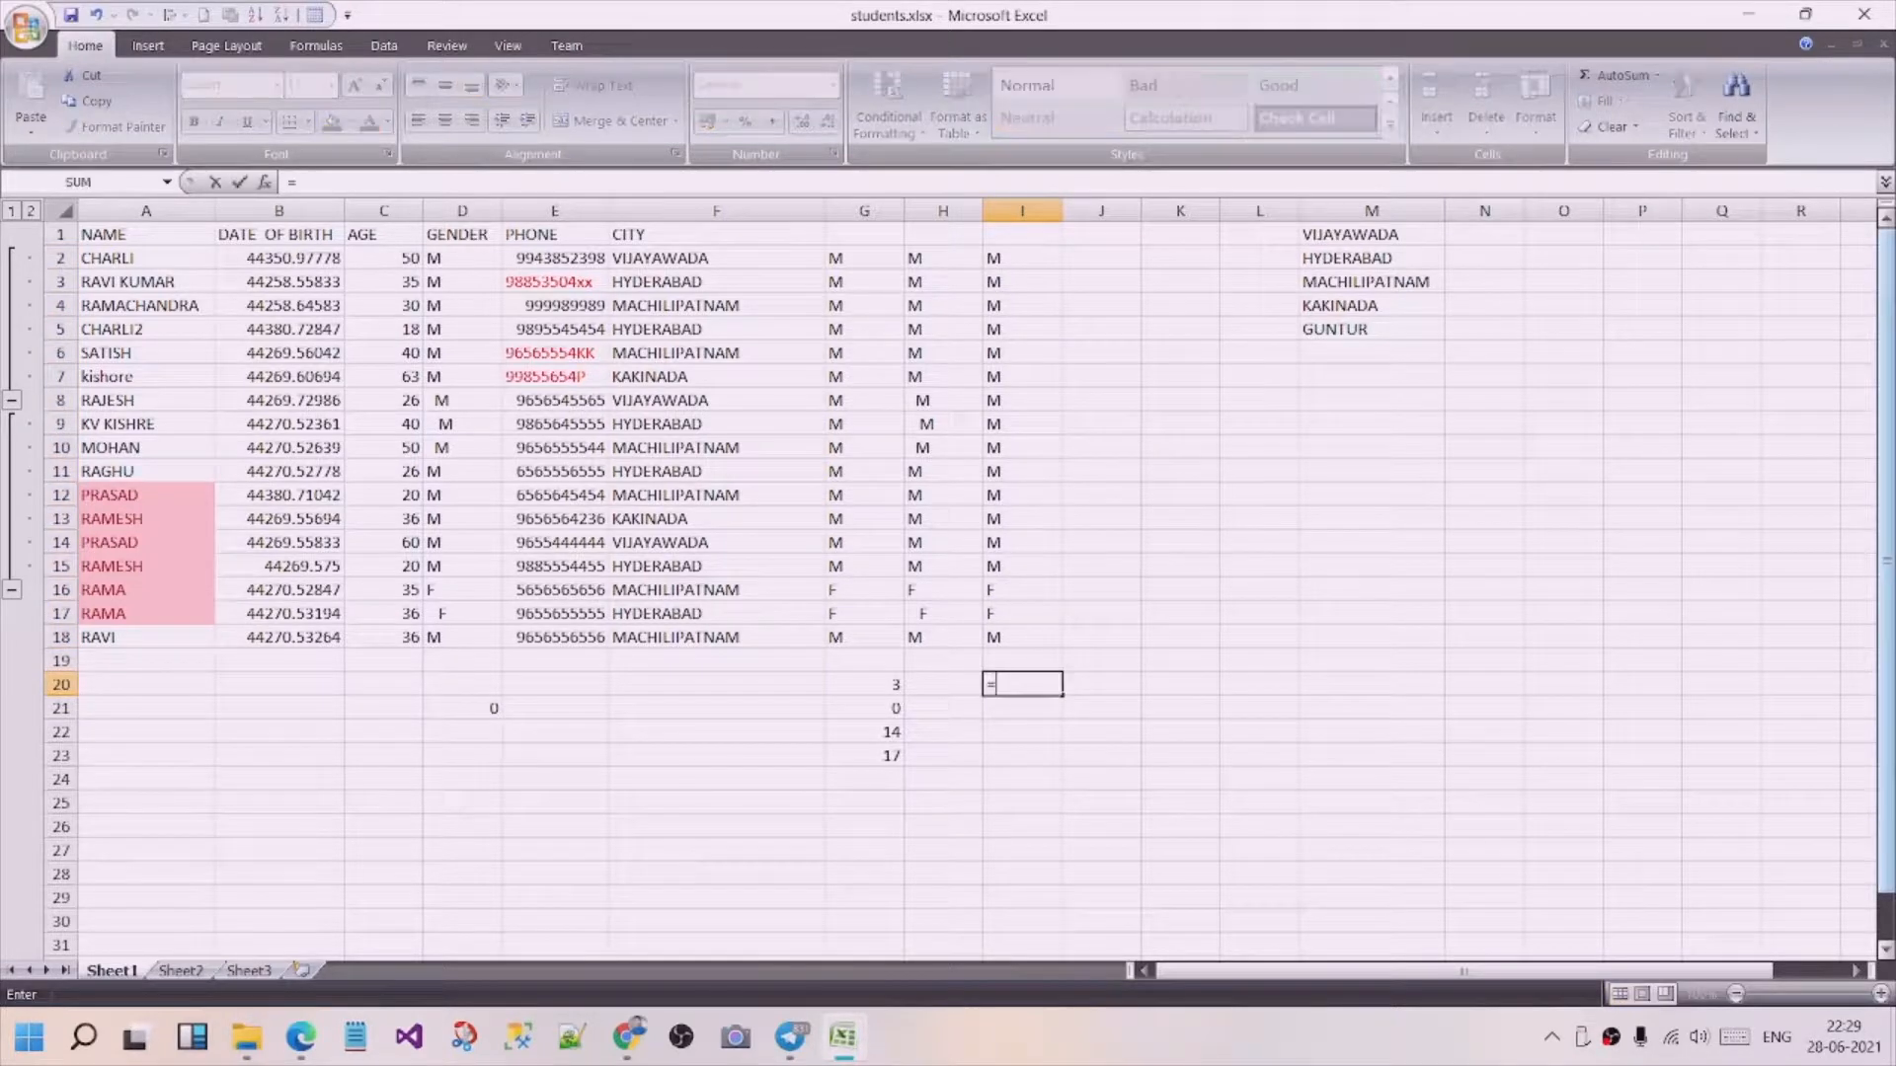
text(cou)
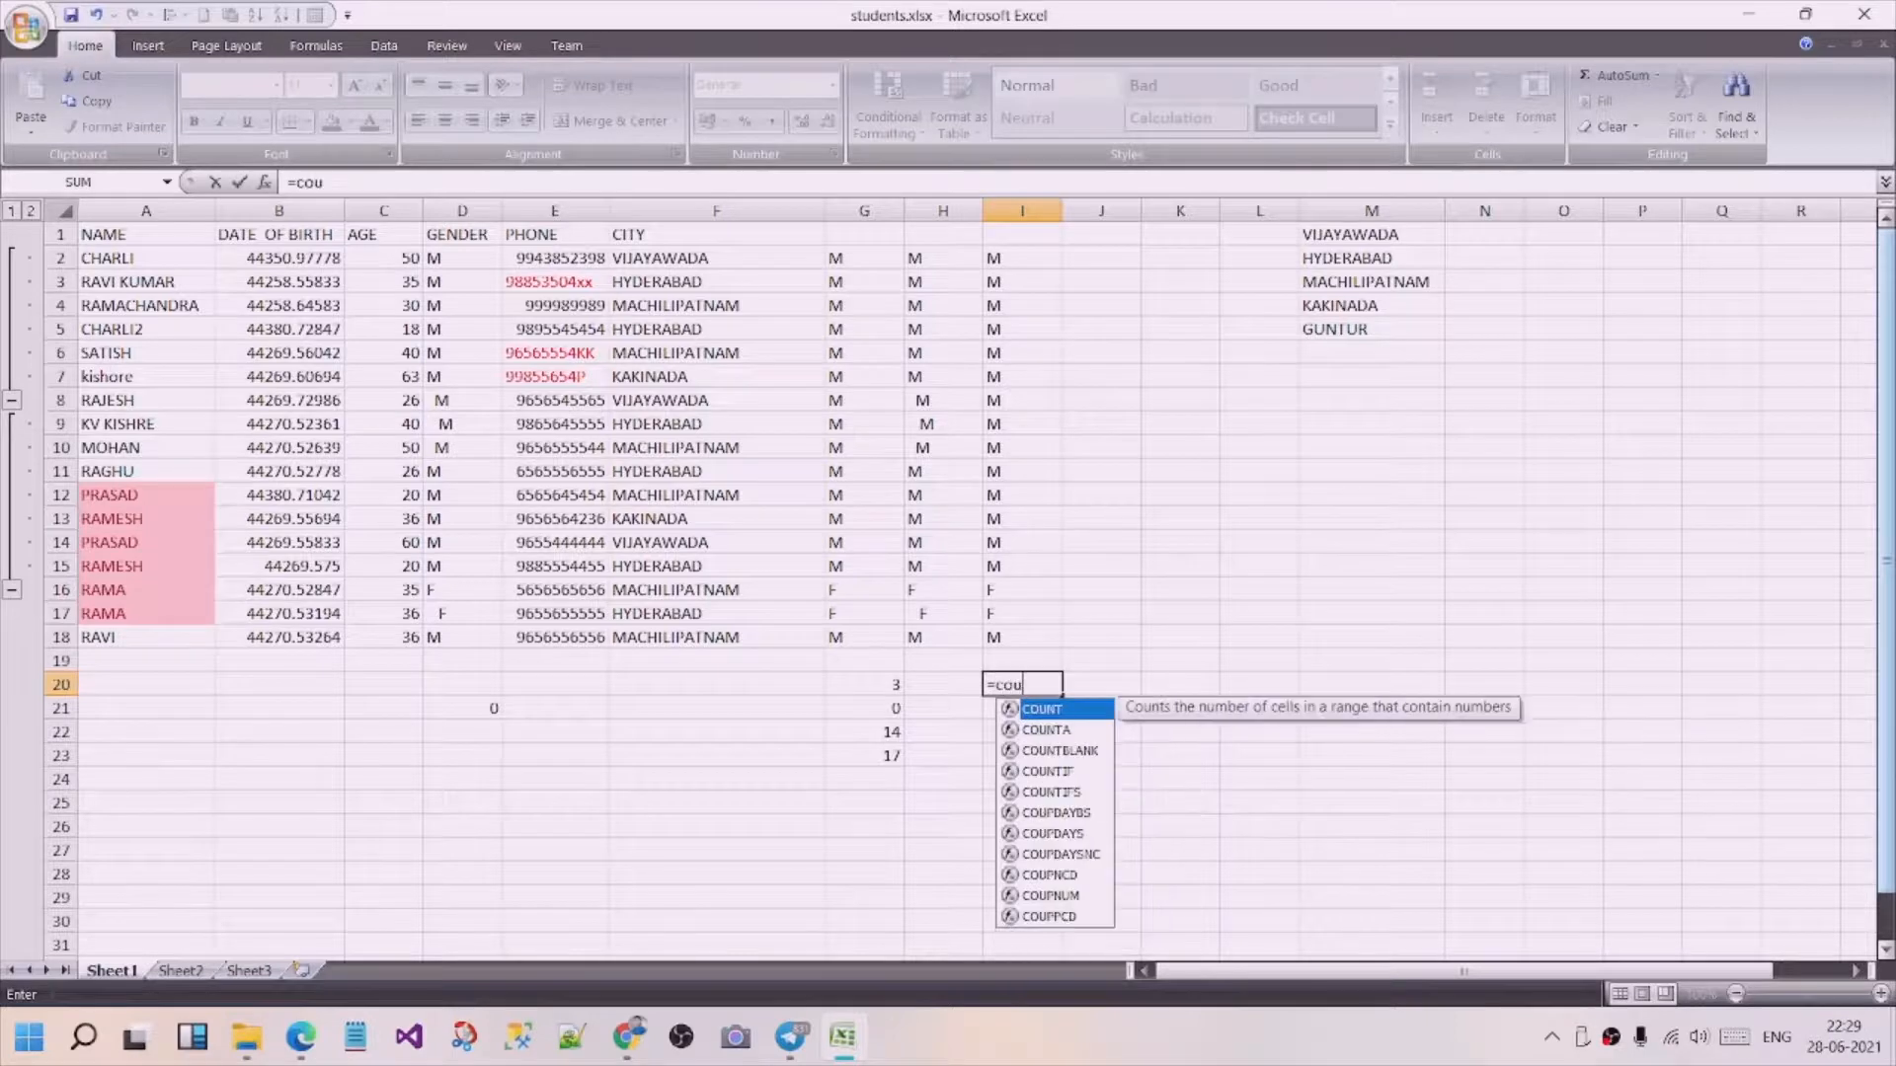
text(ntif()
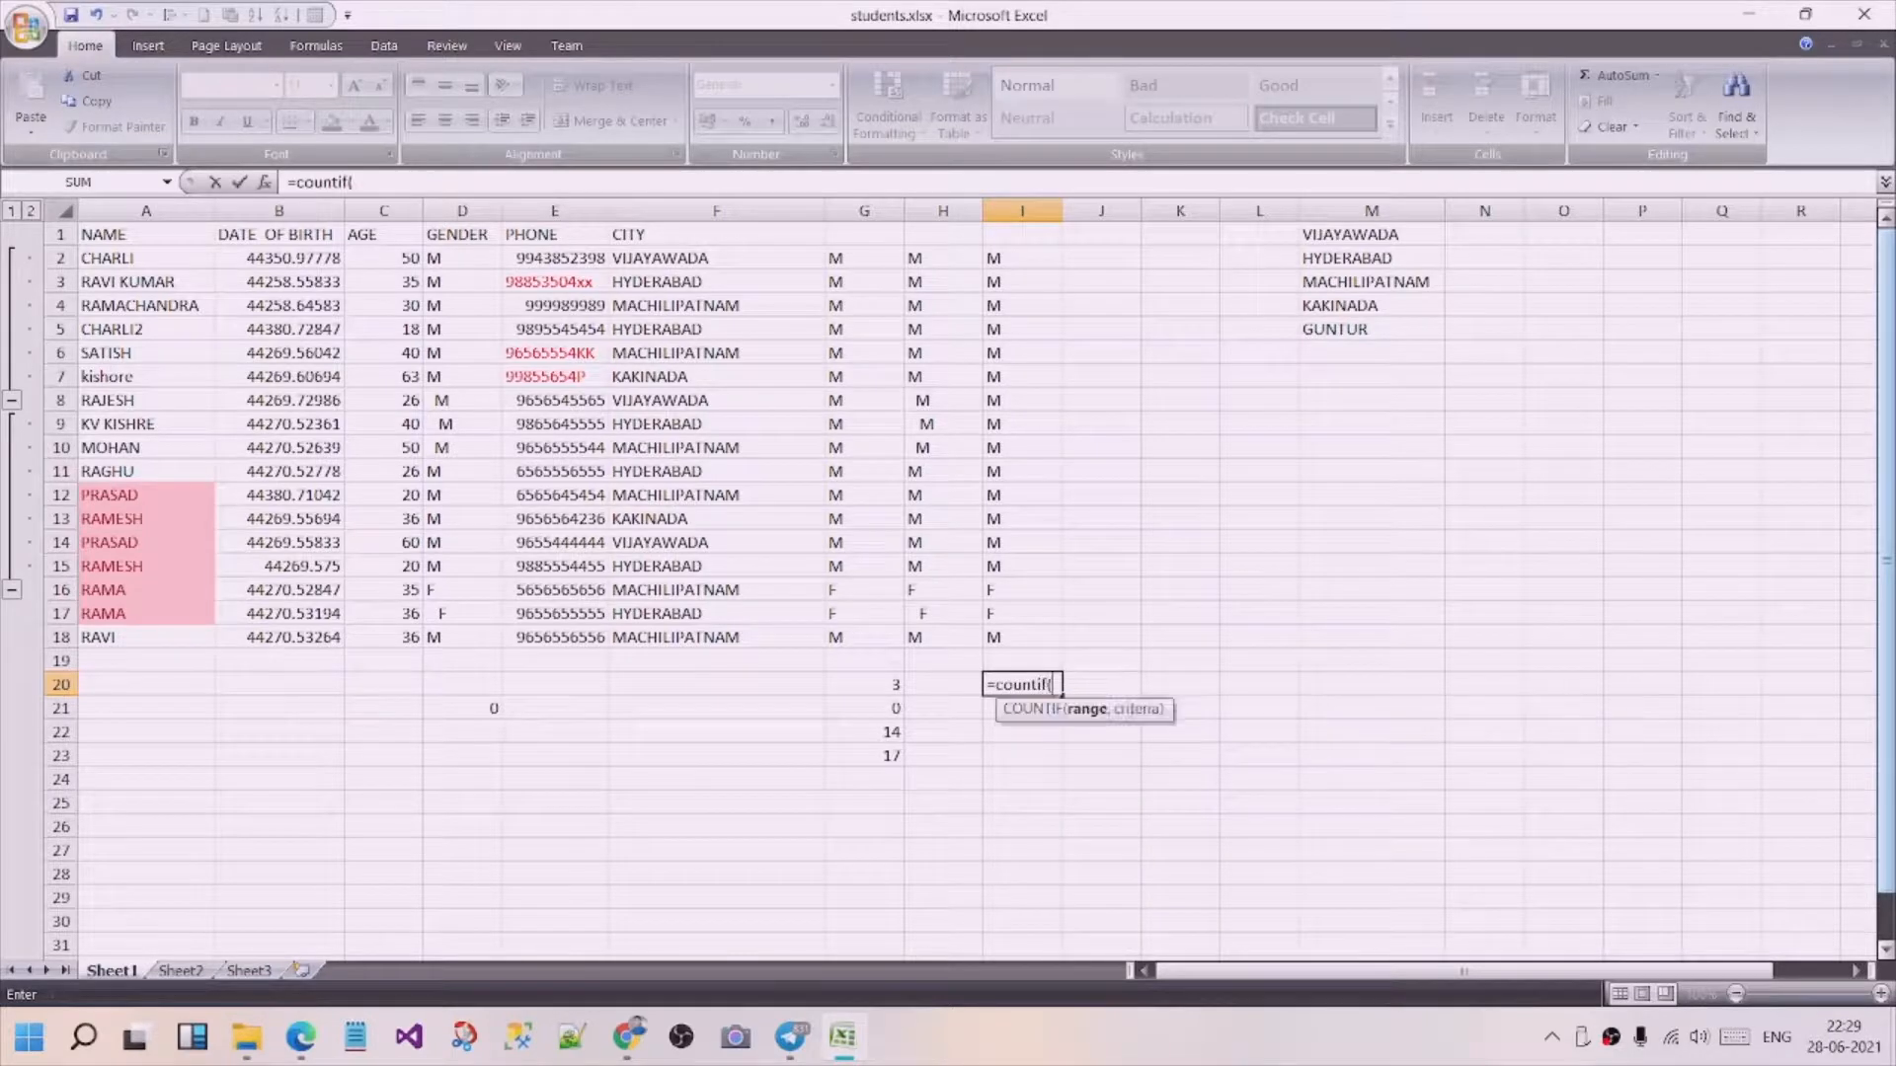
drag(1024, 258, 1044, 636)
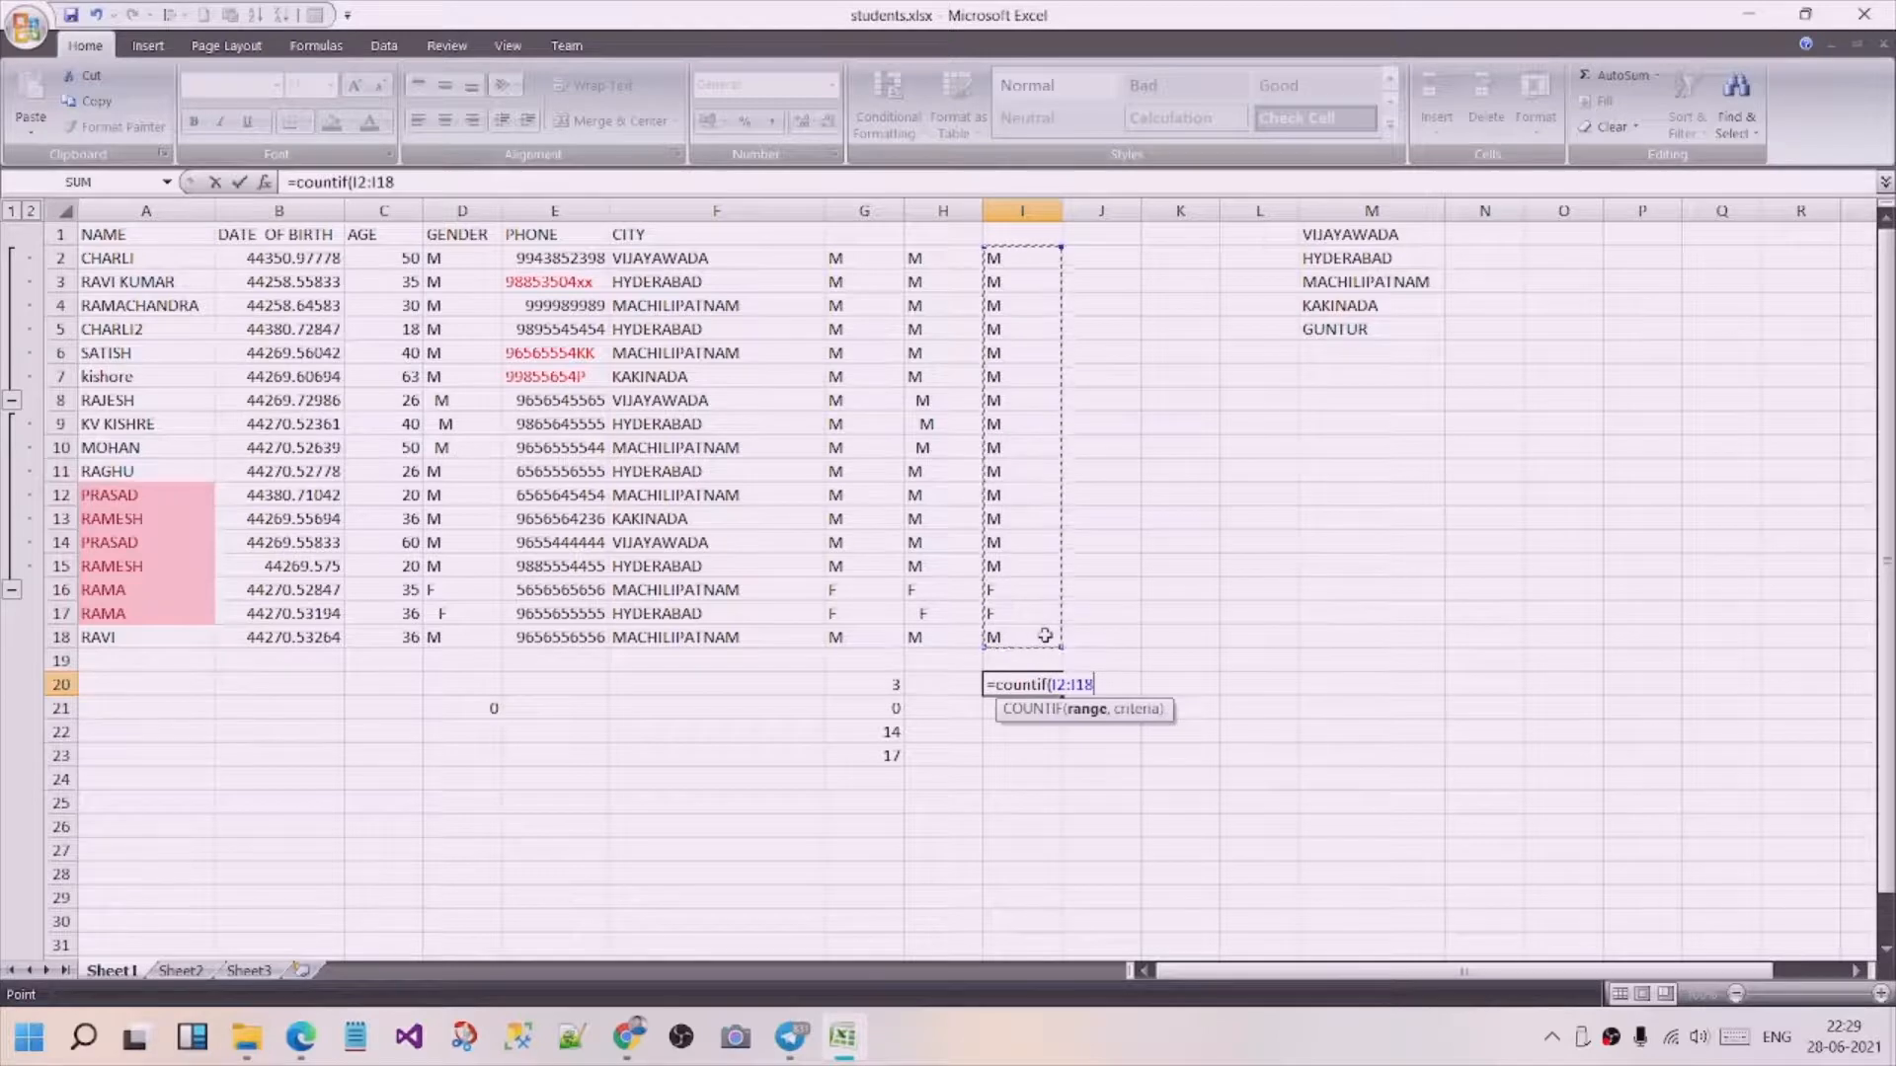
text(,")
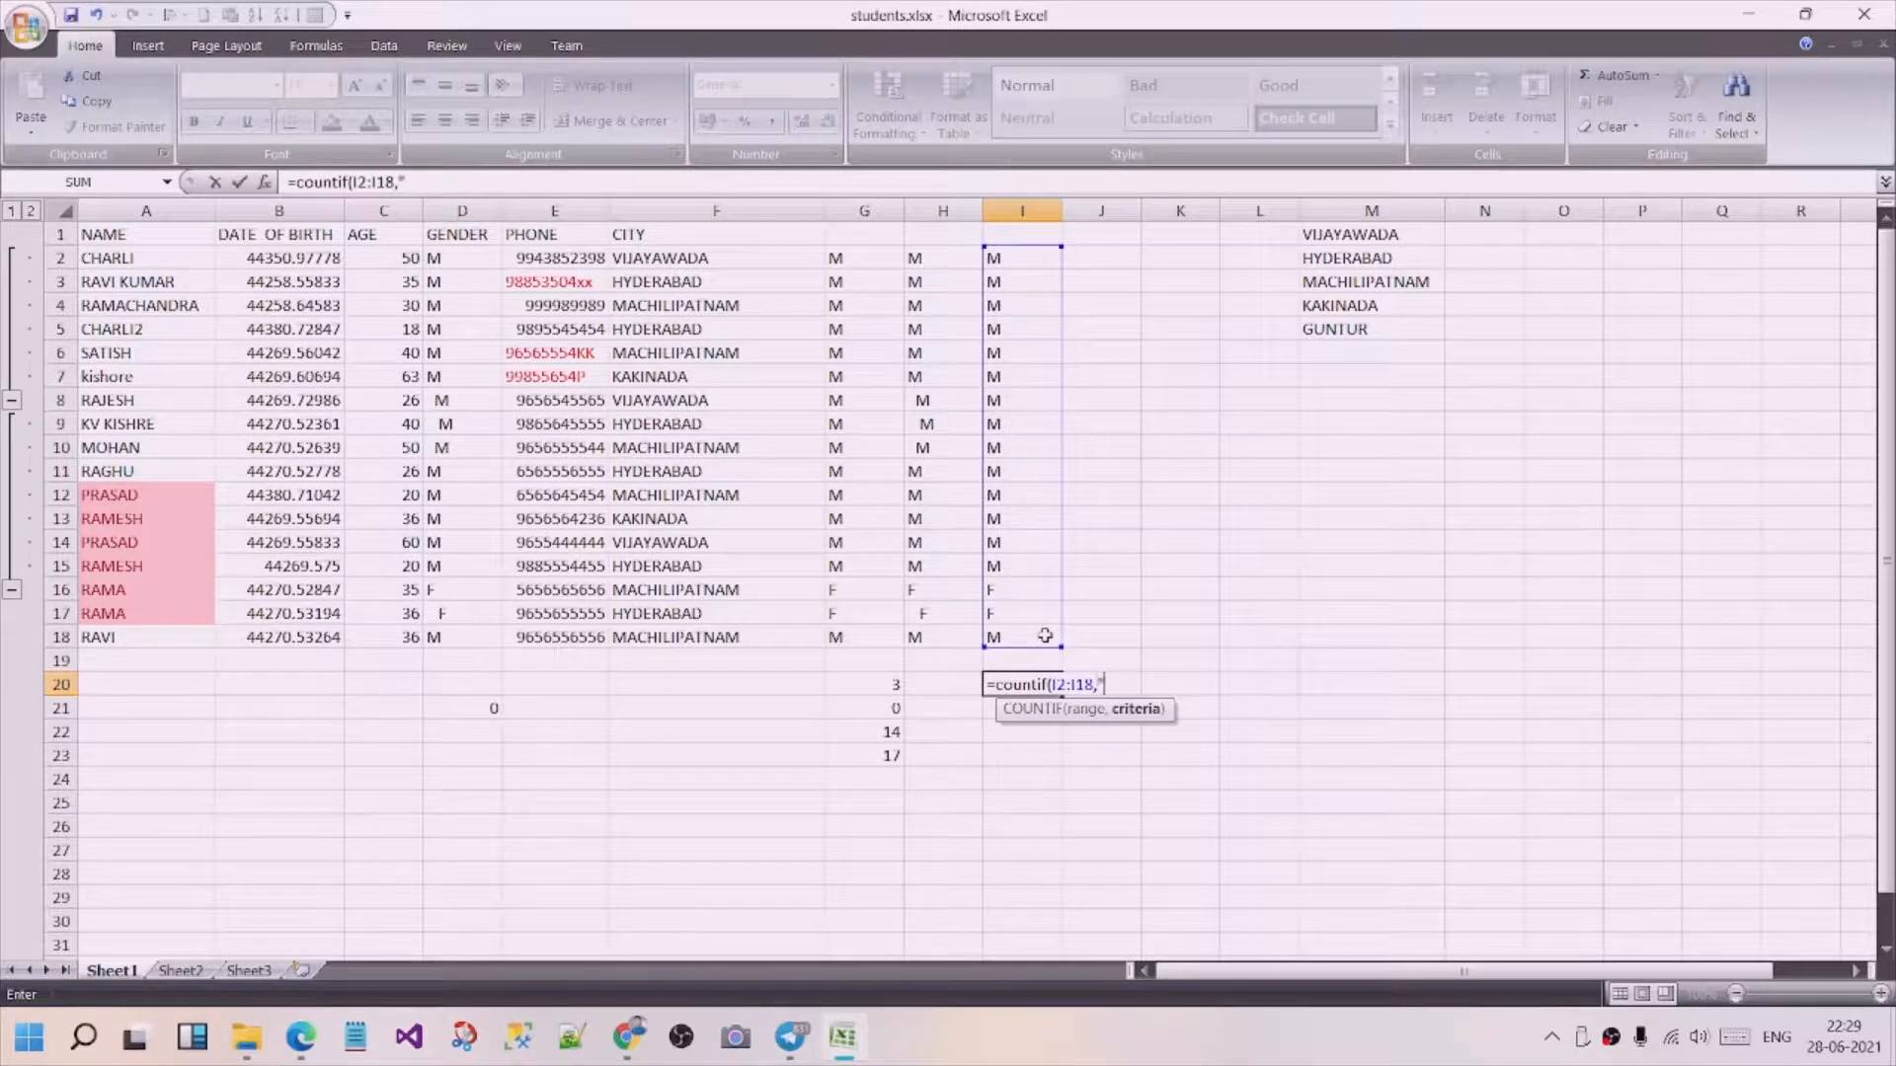
text(F"))
key(ctrl+Return)
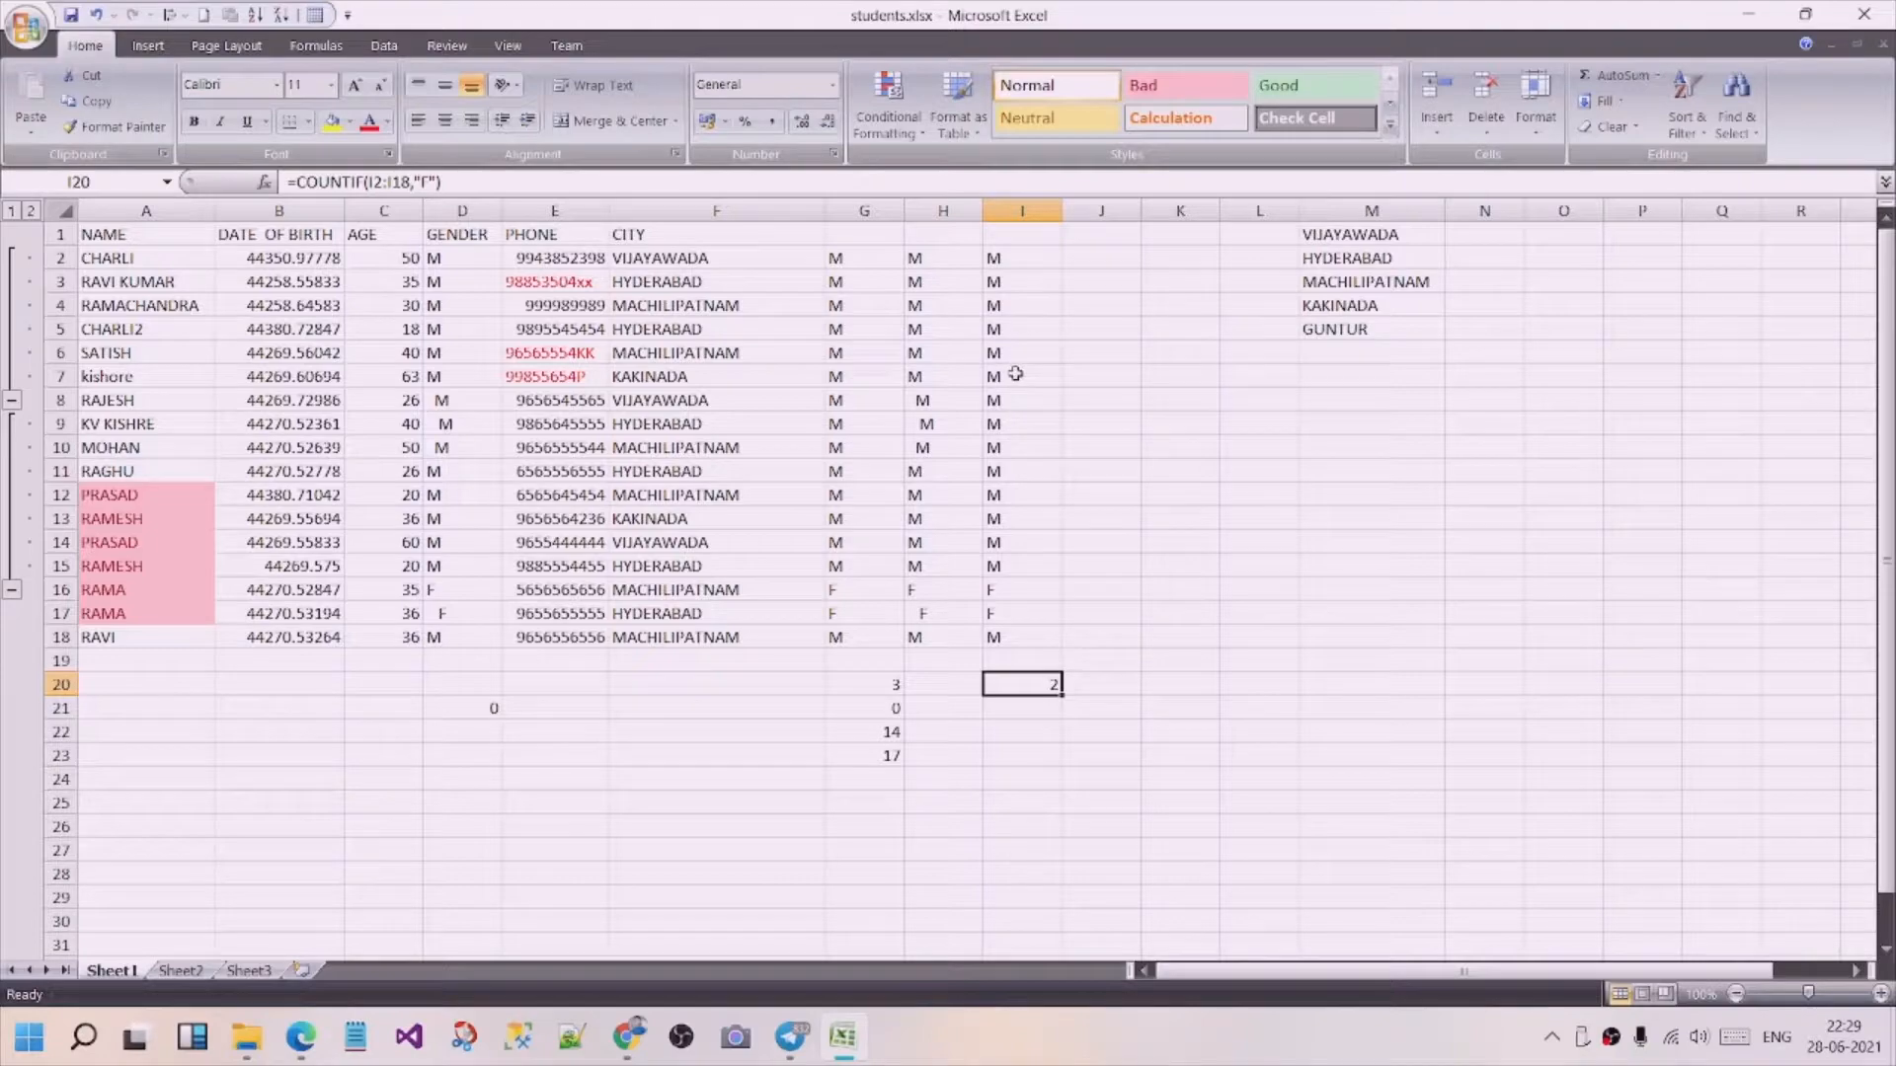
Show the worksheet's formulas instead of results and view the TRIM, CLEAN and COUNTIF formulas in columns G to I.
key(ctrl+grave)
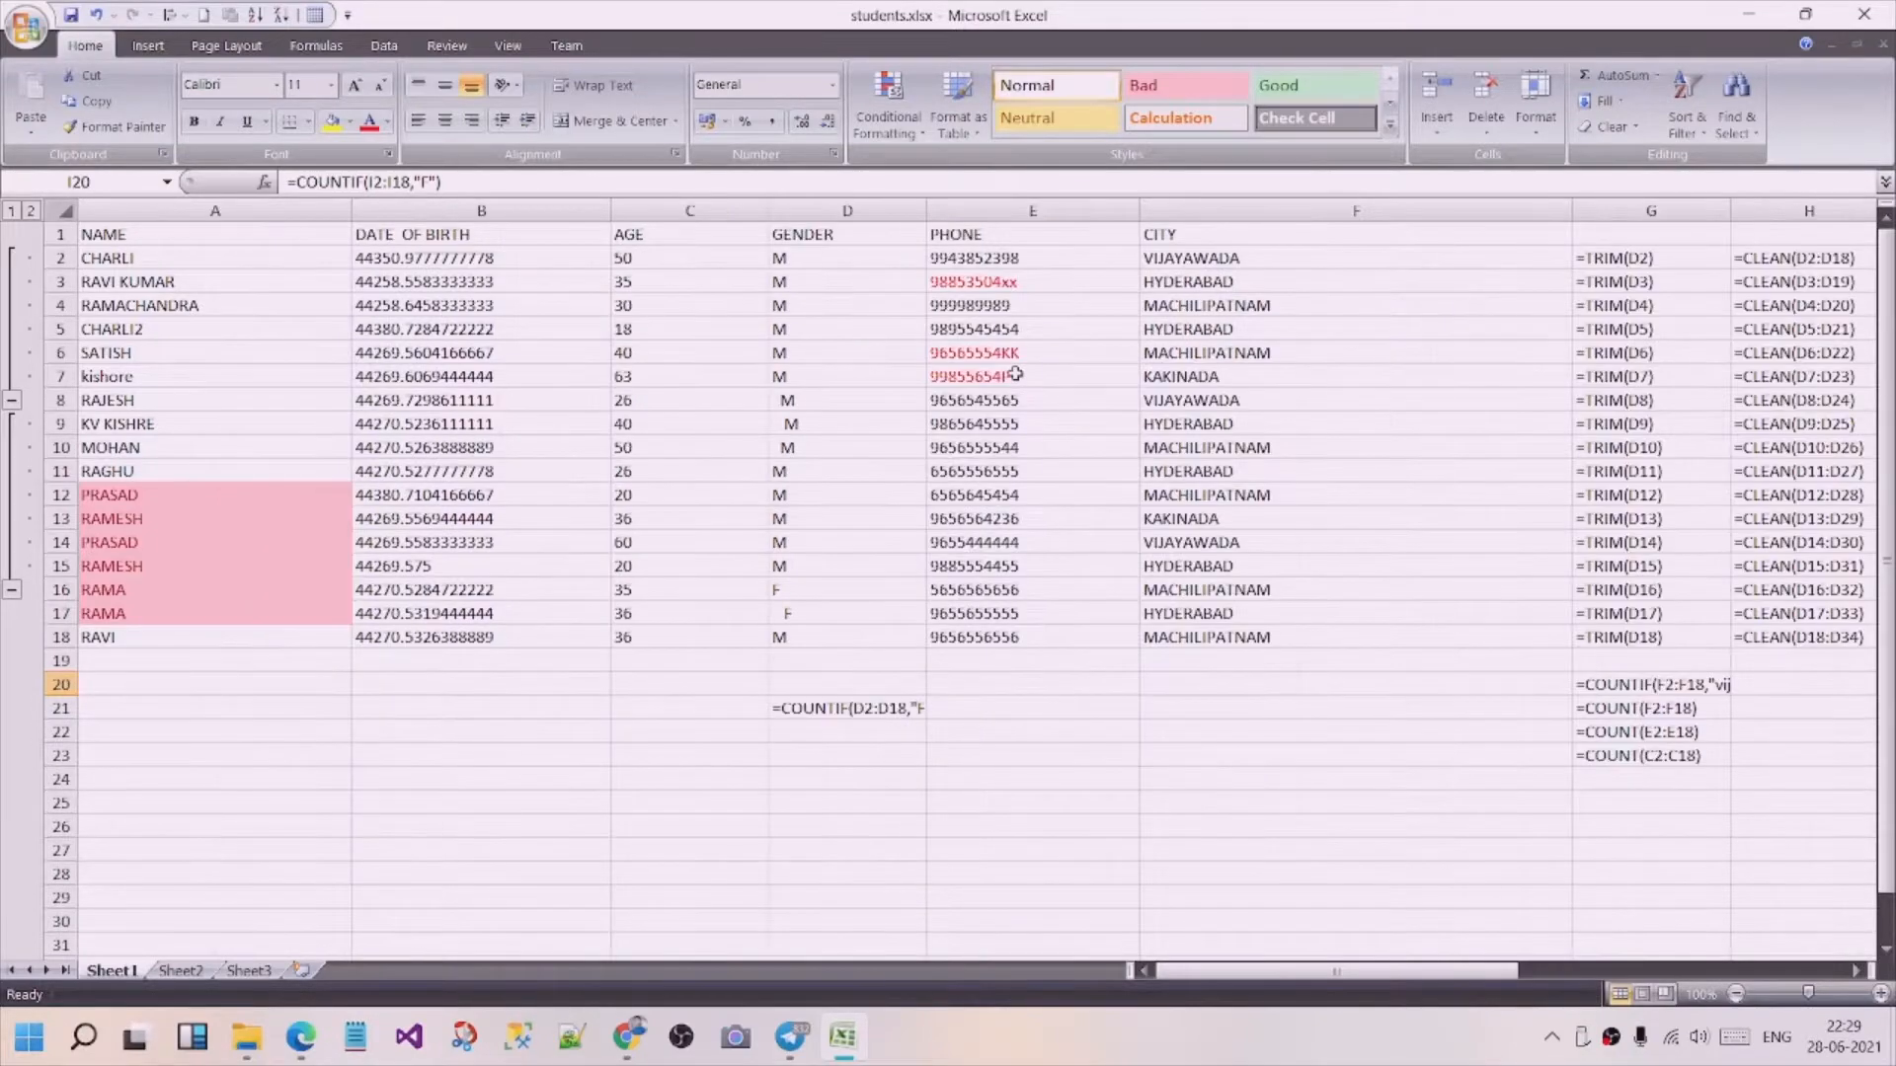
drag(1256, 978, 1380, 986)
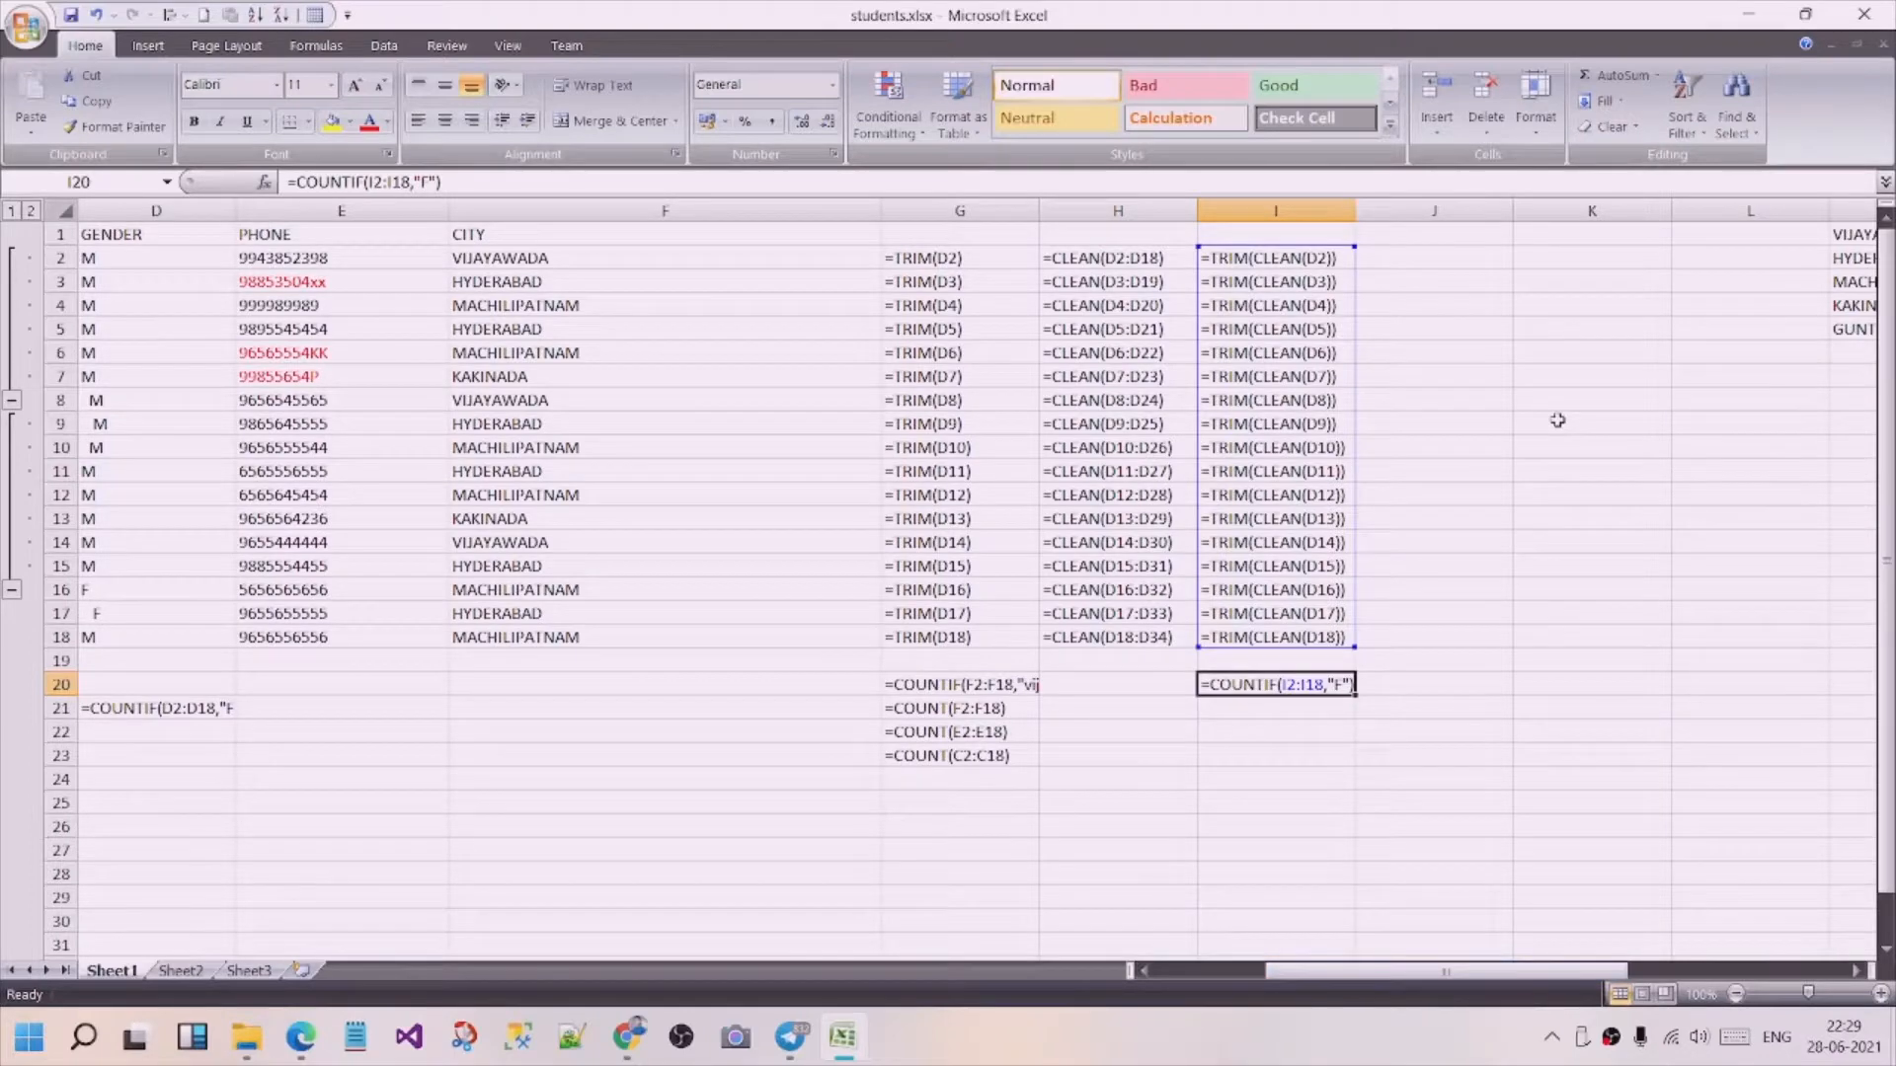